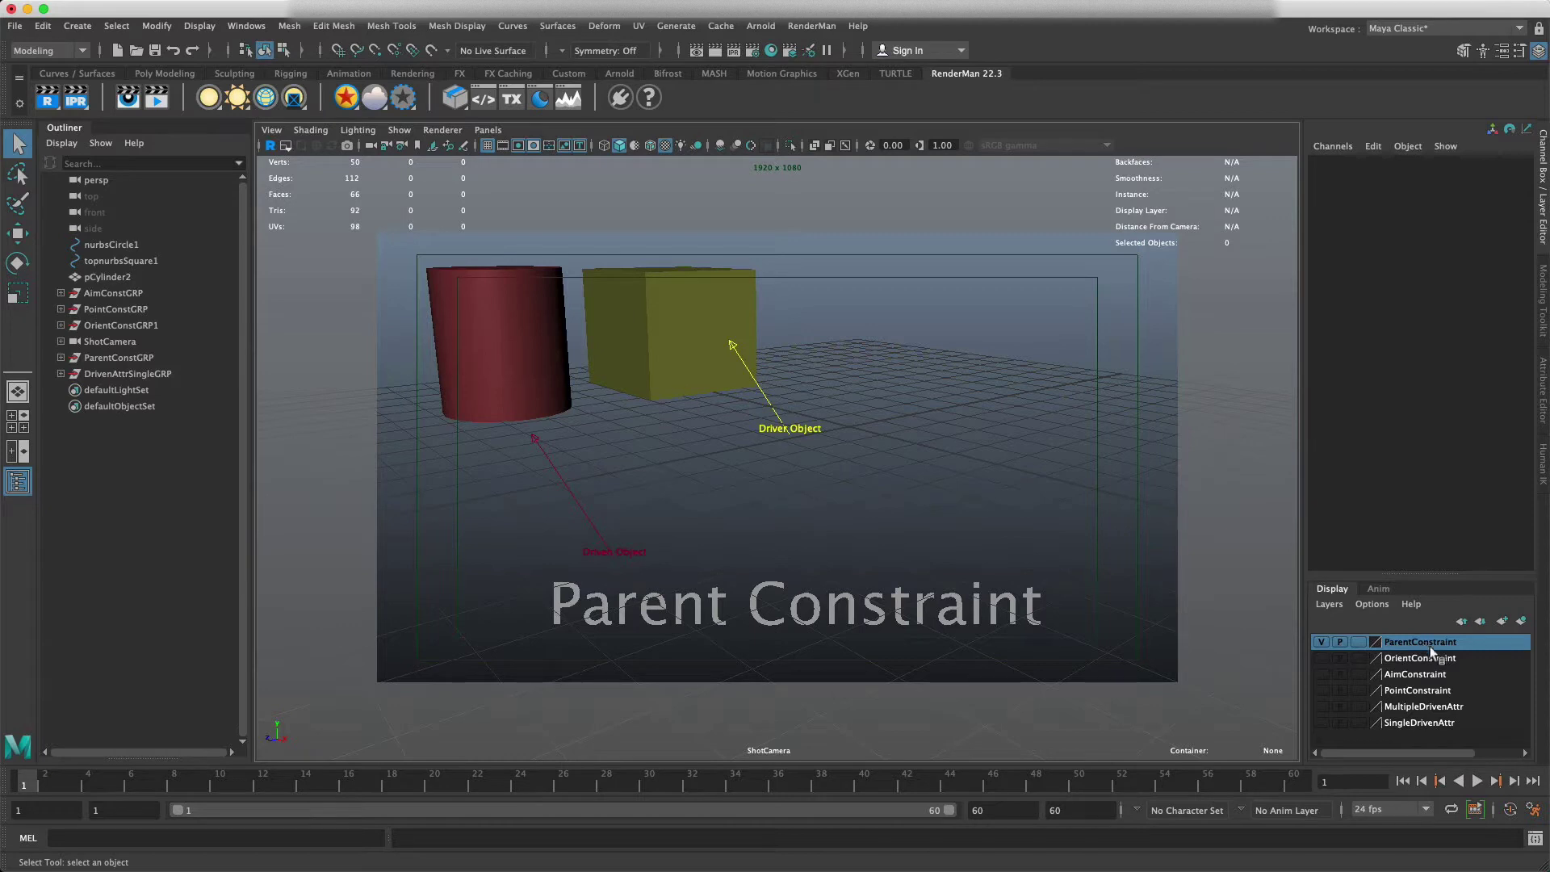
pyautogui.click(1421, 658)
pyautogui.click(1419, 676)
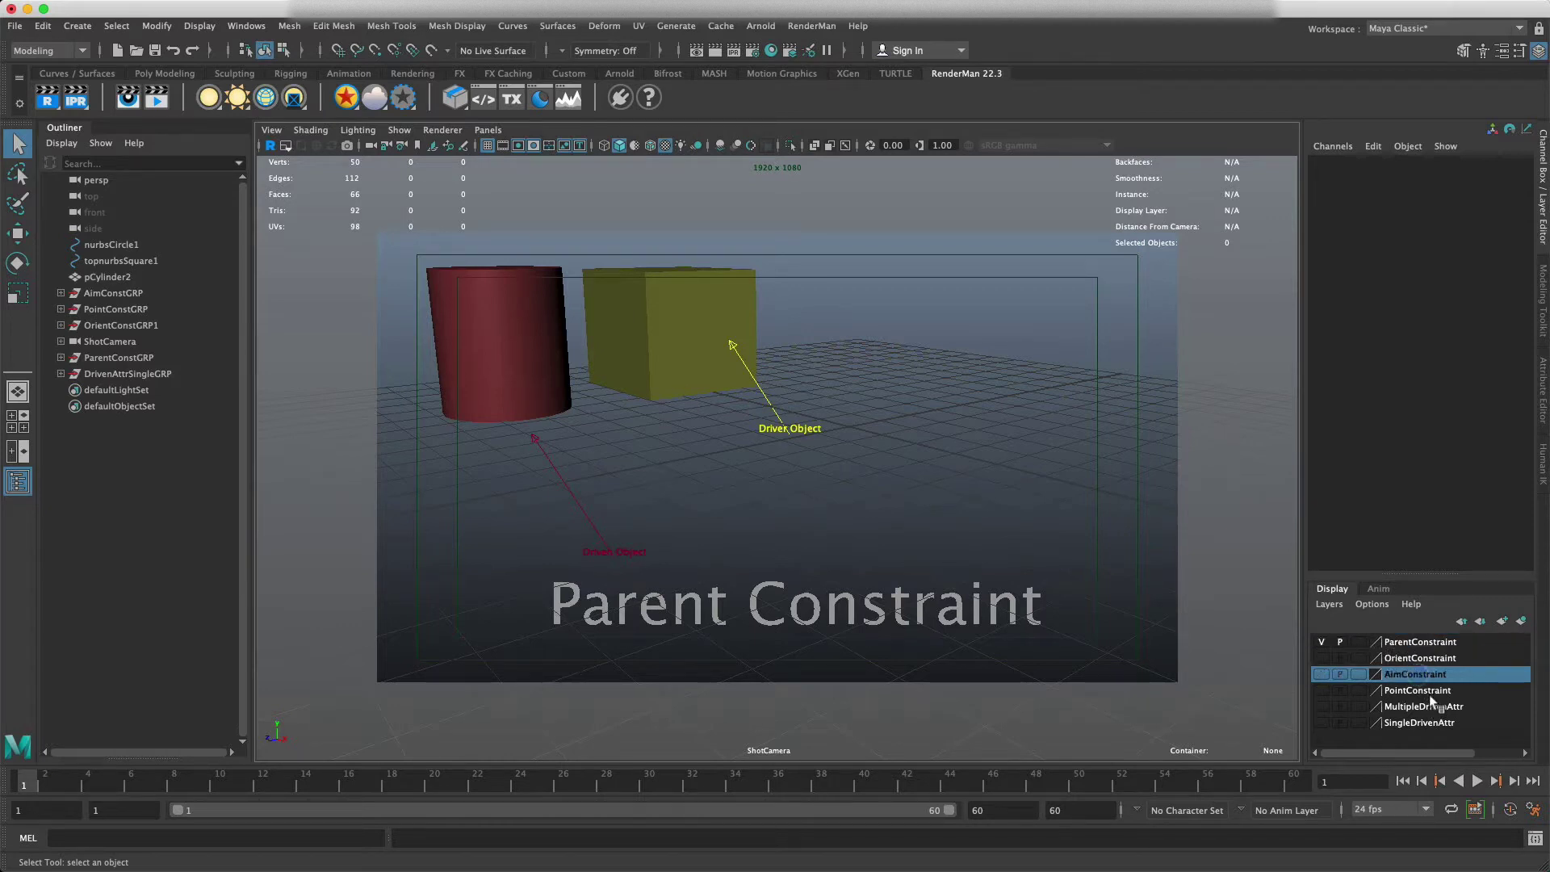
pyautogui.click(1428, 692)
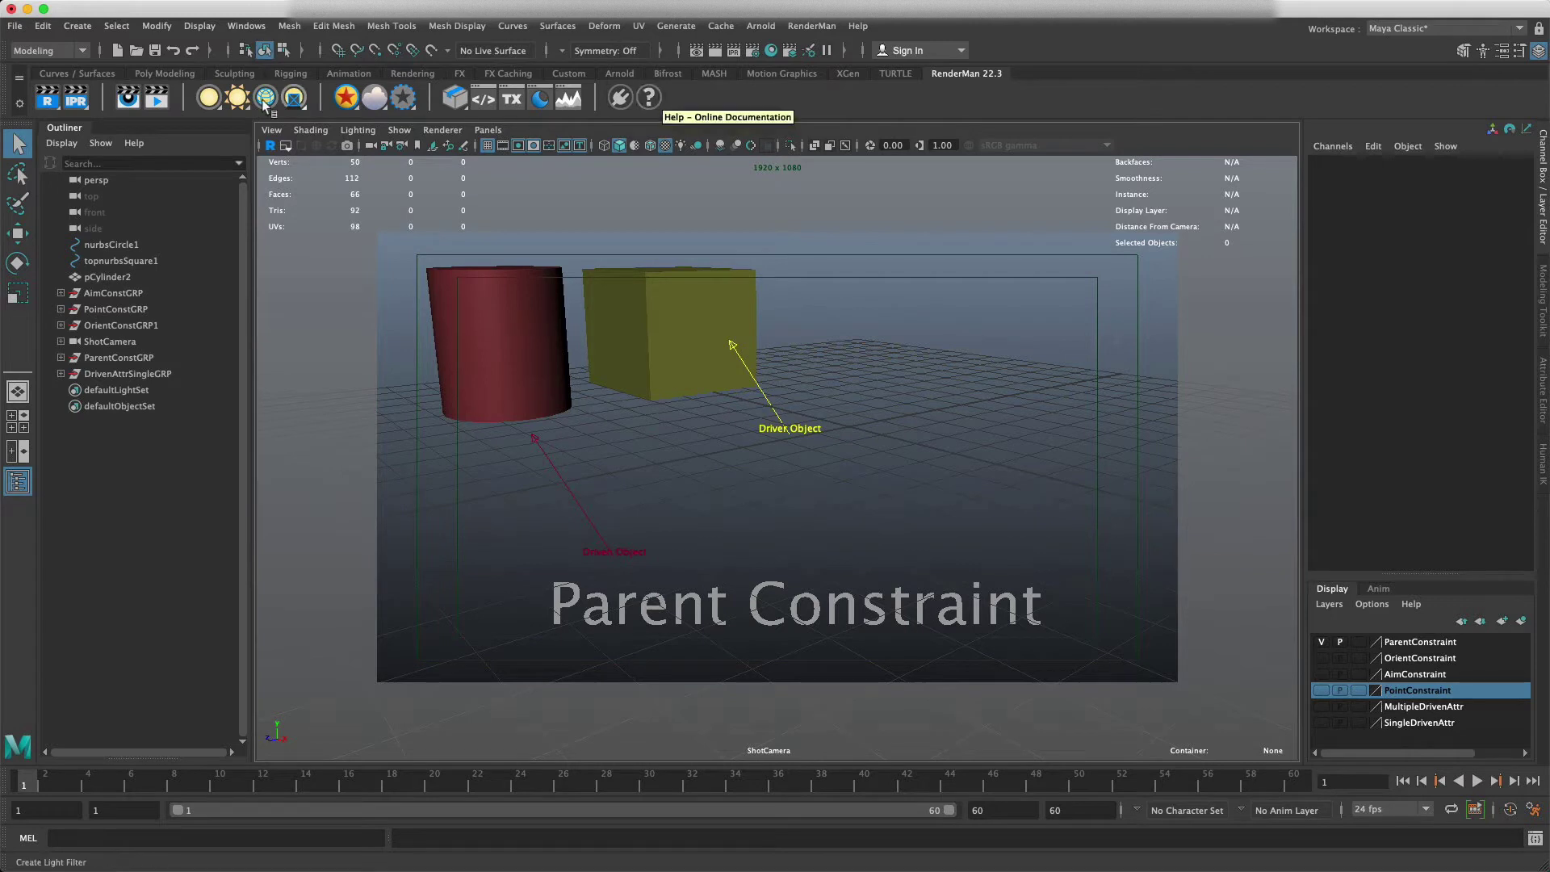
# - Switch to the Animation menu set and look over the available constraint types
pyautogui.click(61, 50)
pyautogui.click(40, 101)
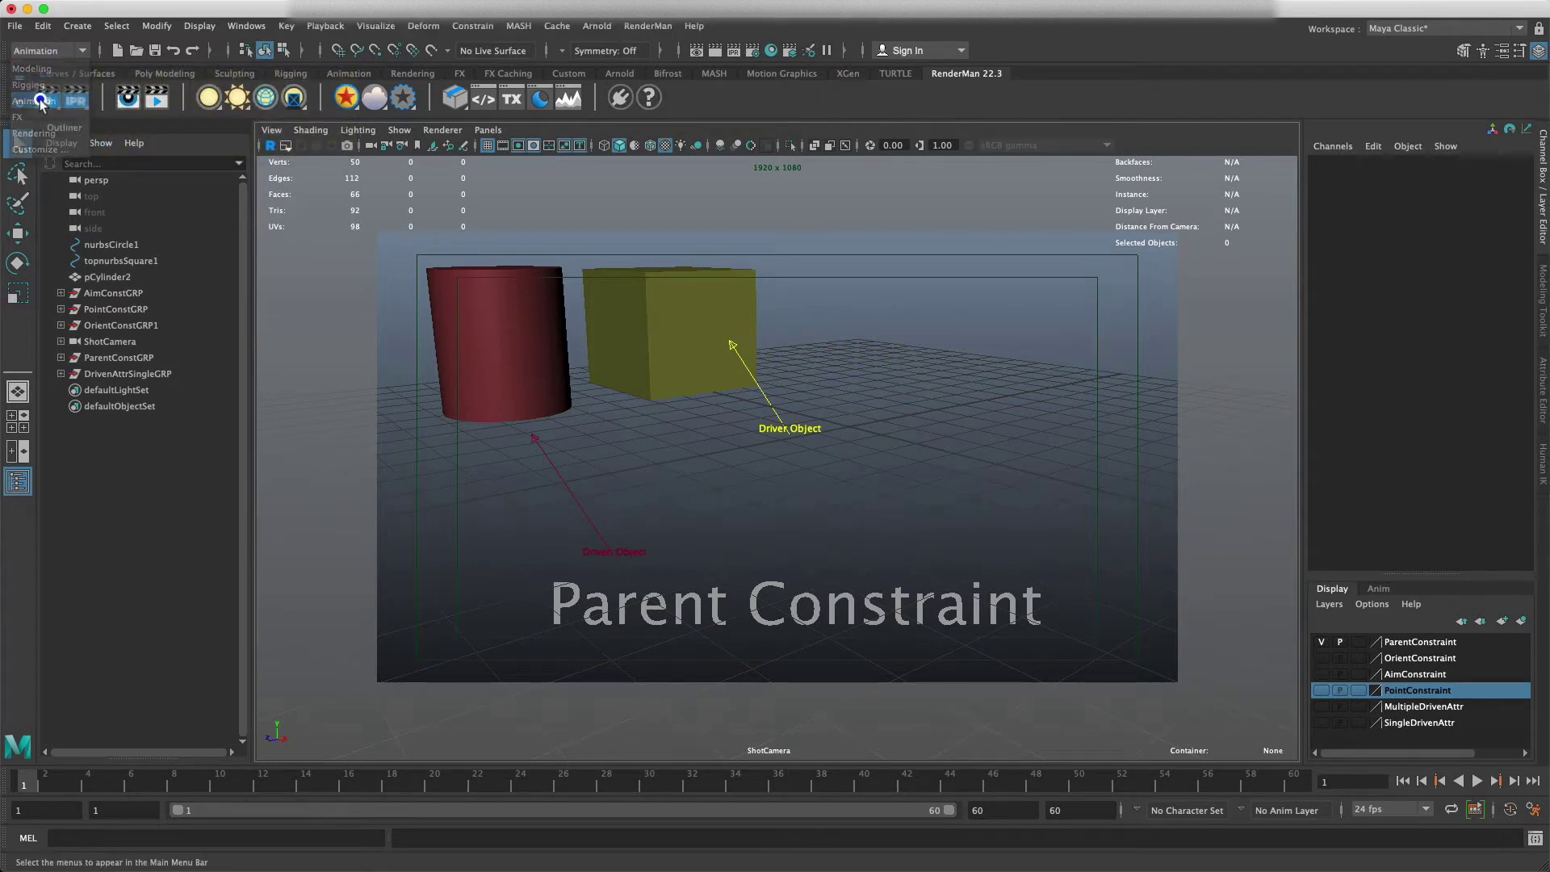
pyautogui.click(464, 26)
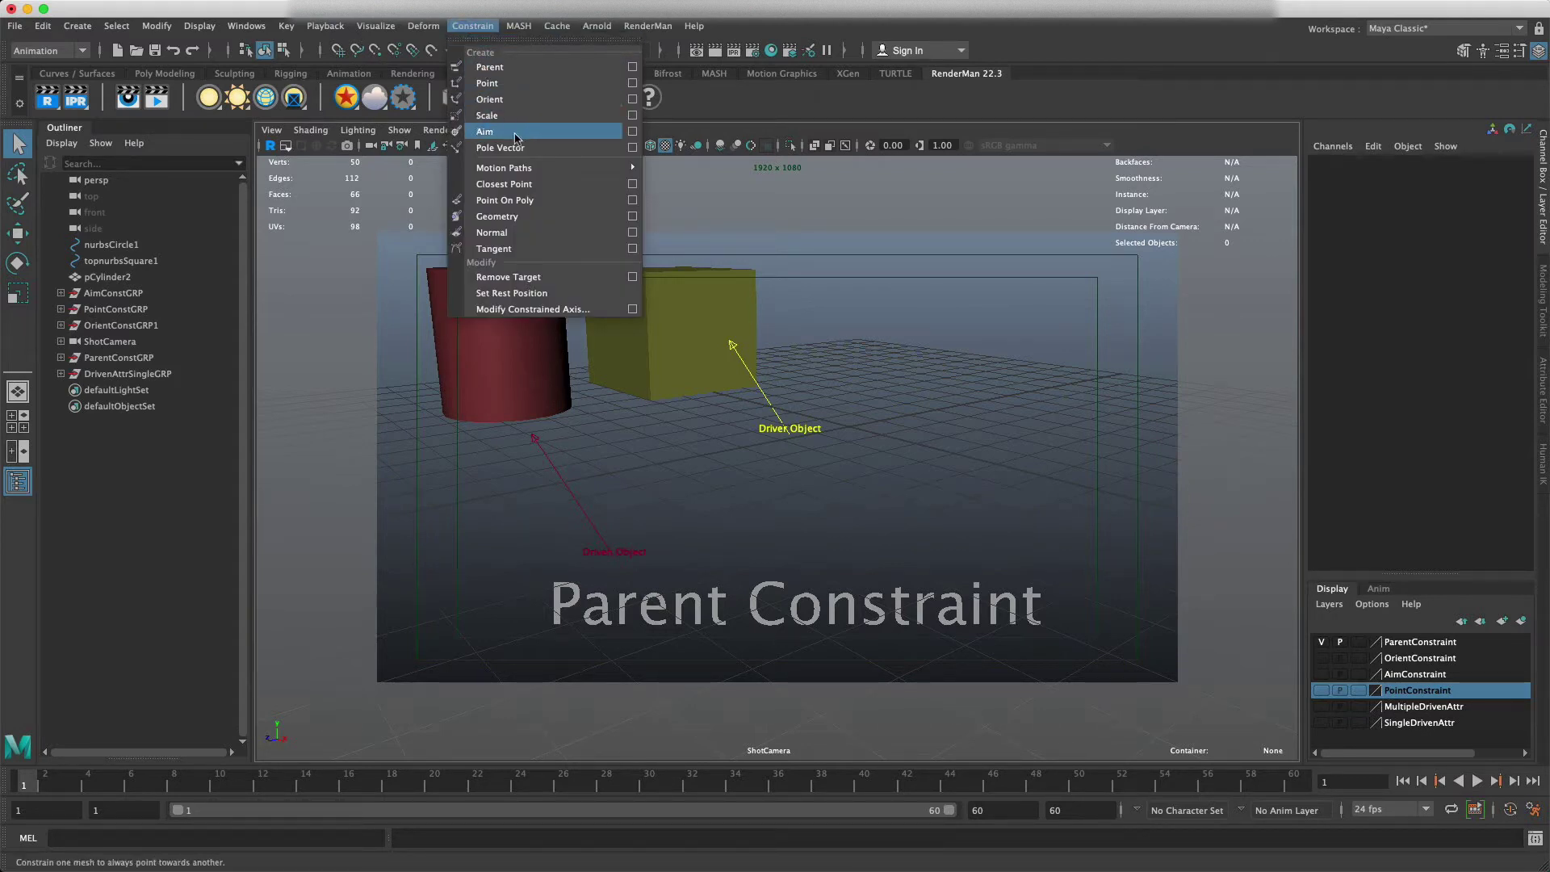
pyautogui.moveTo(524, 165)
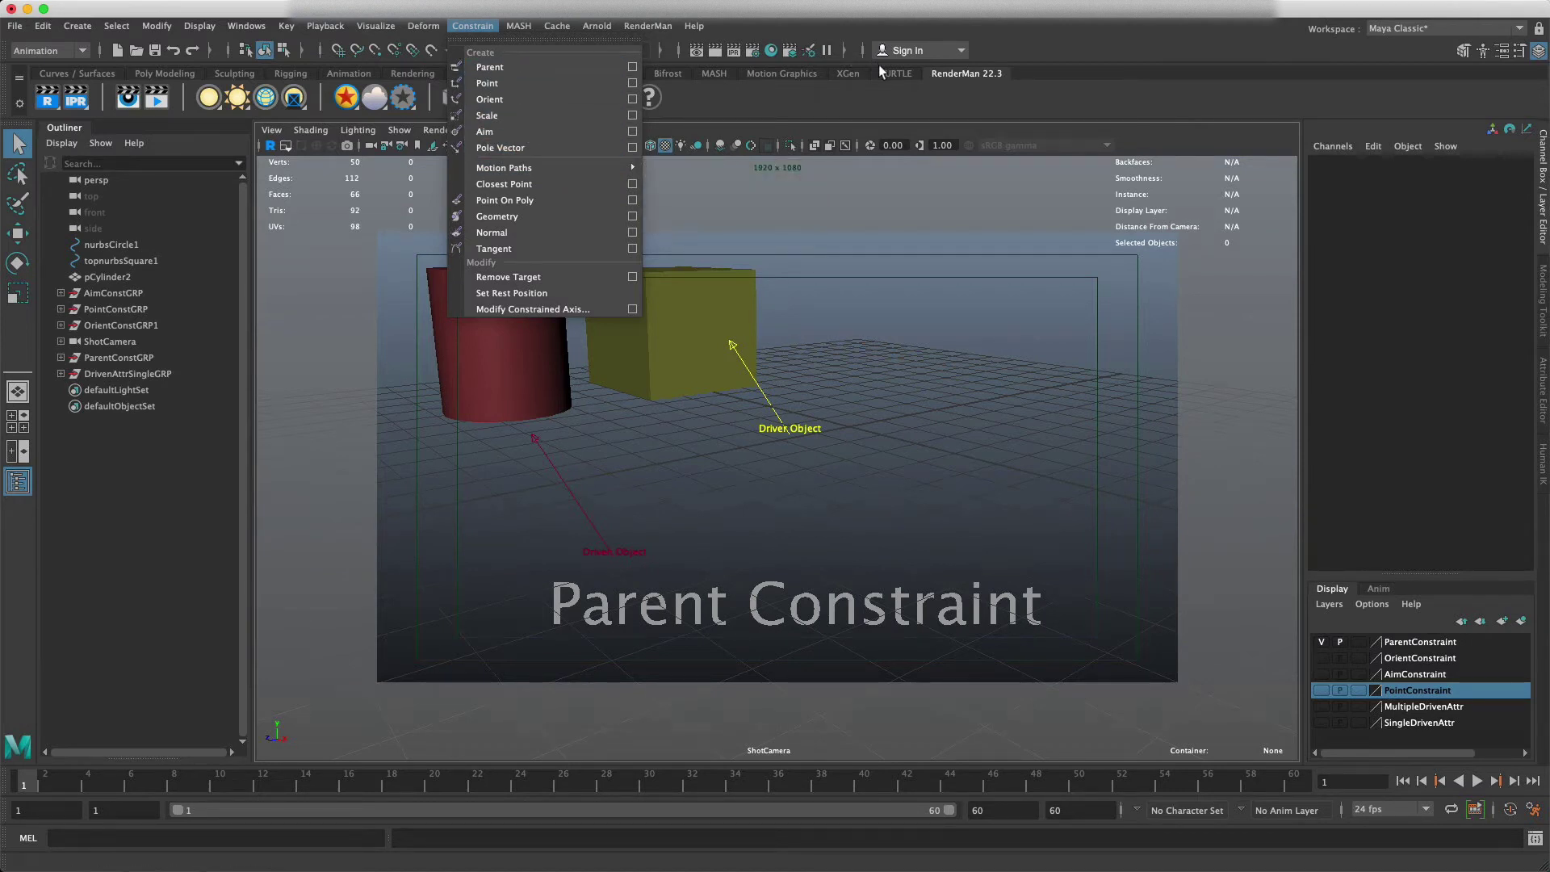
pyautogui.click(930, 107)
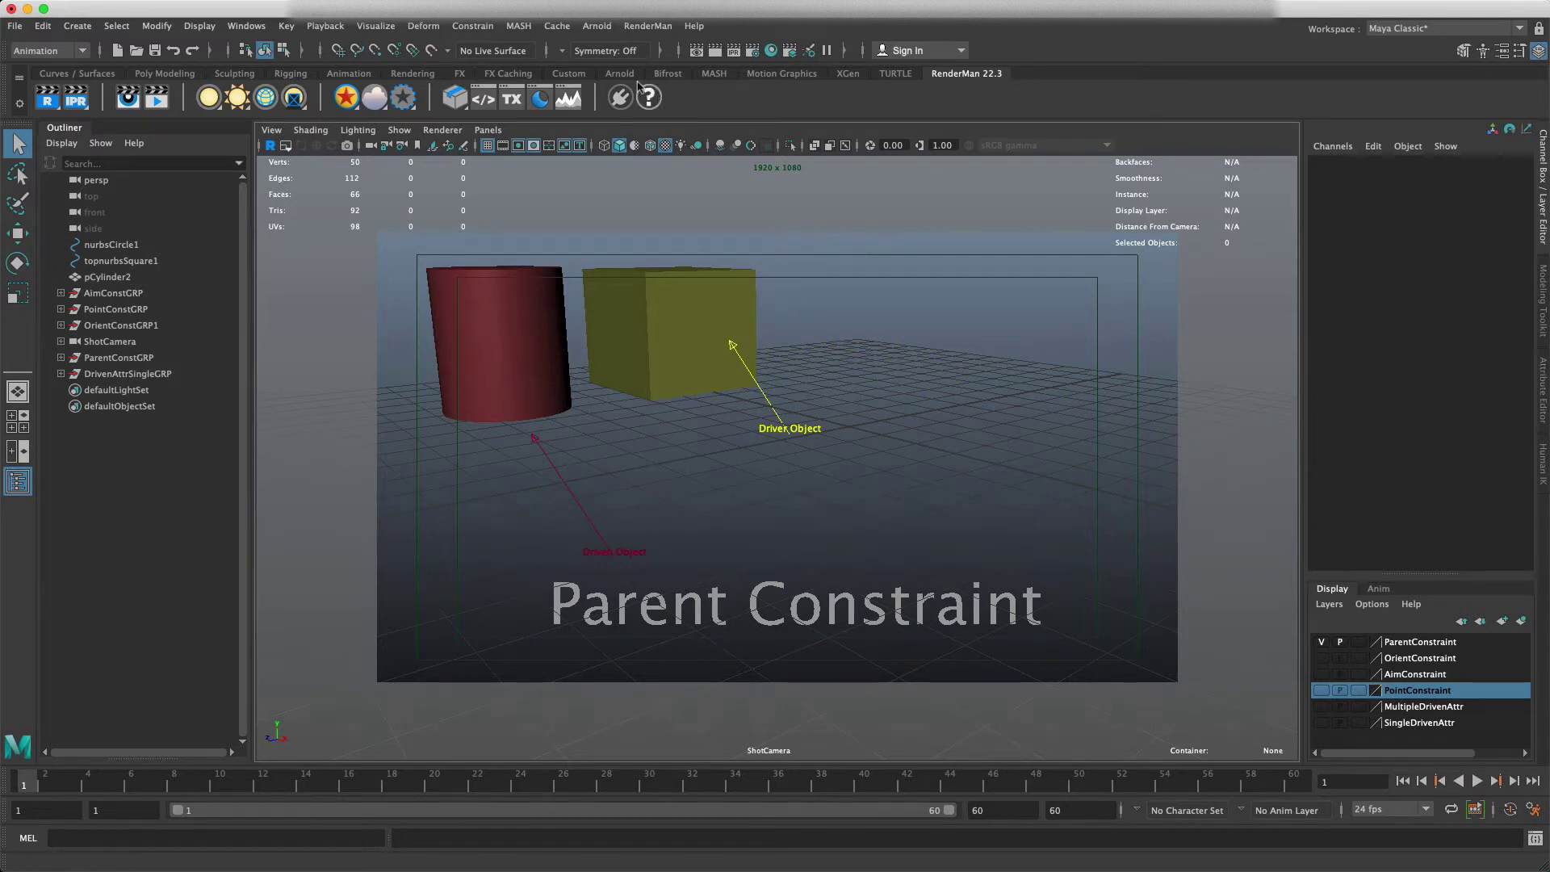
pyautogui.click(473, 26)
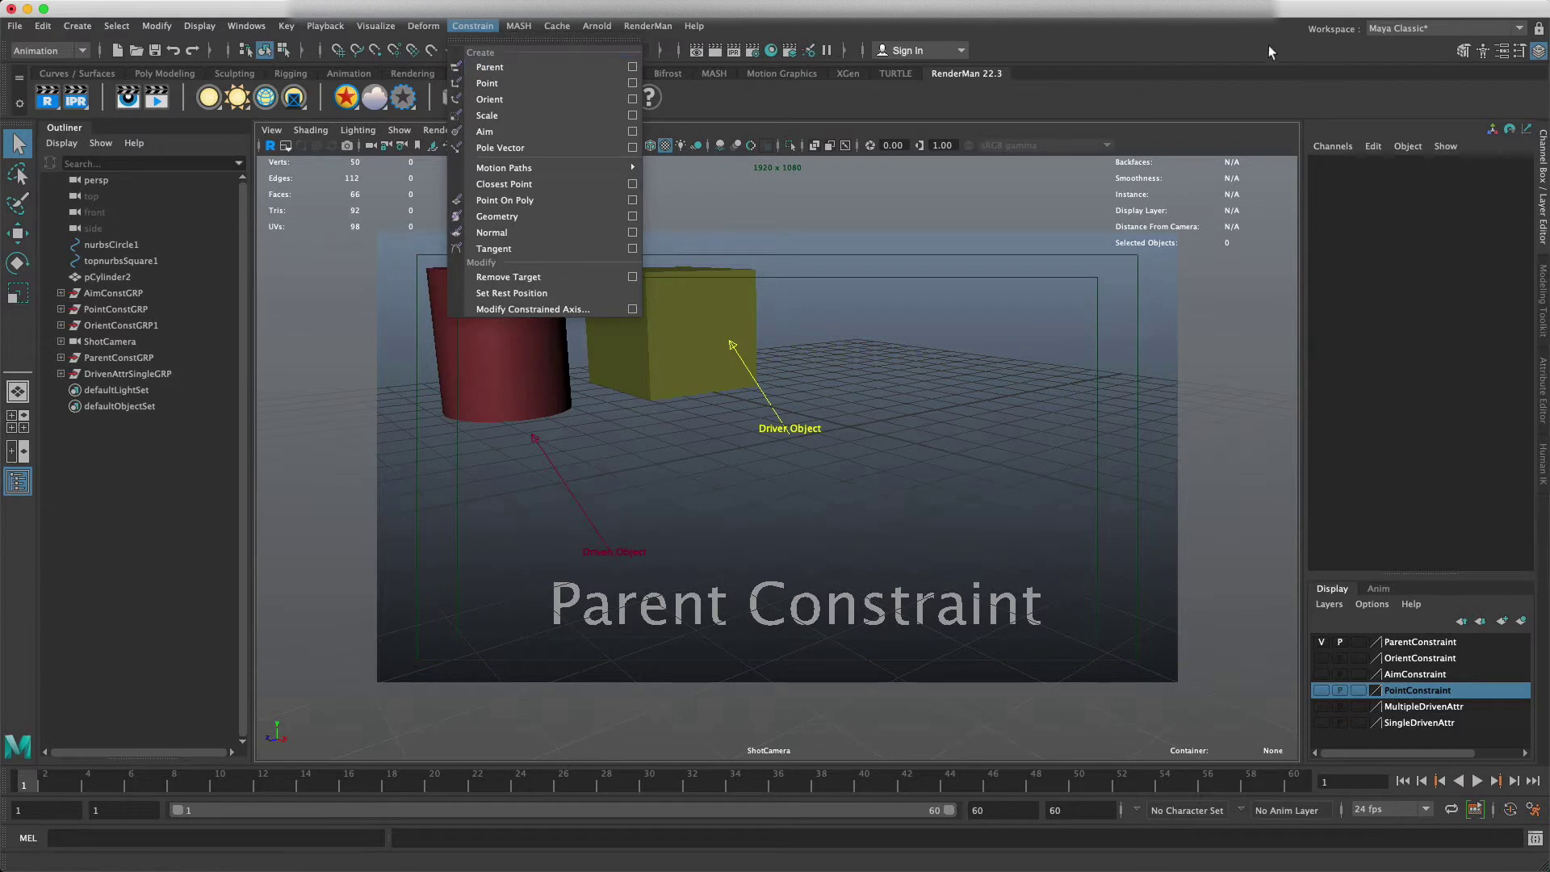
pyautogui.click(888, 615)
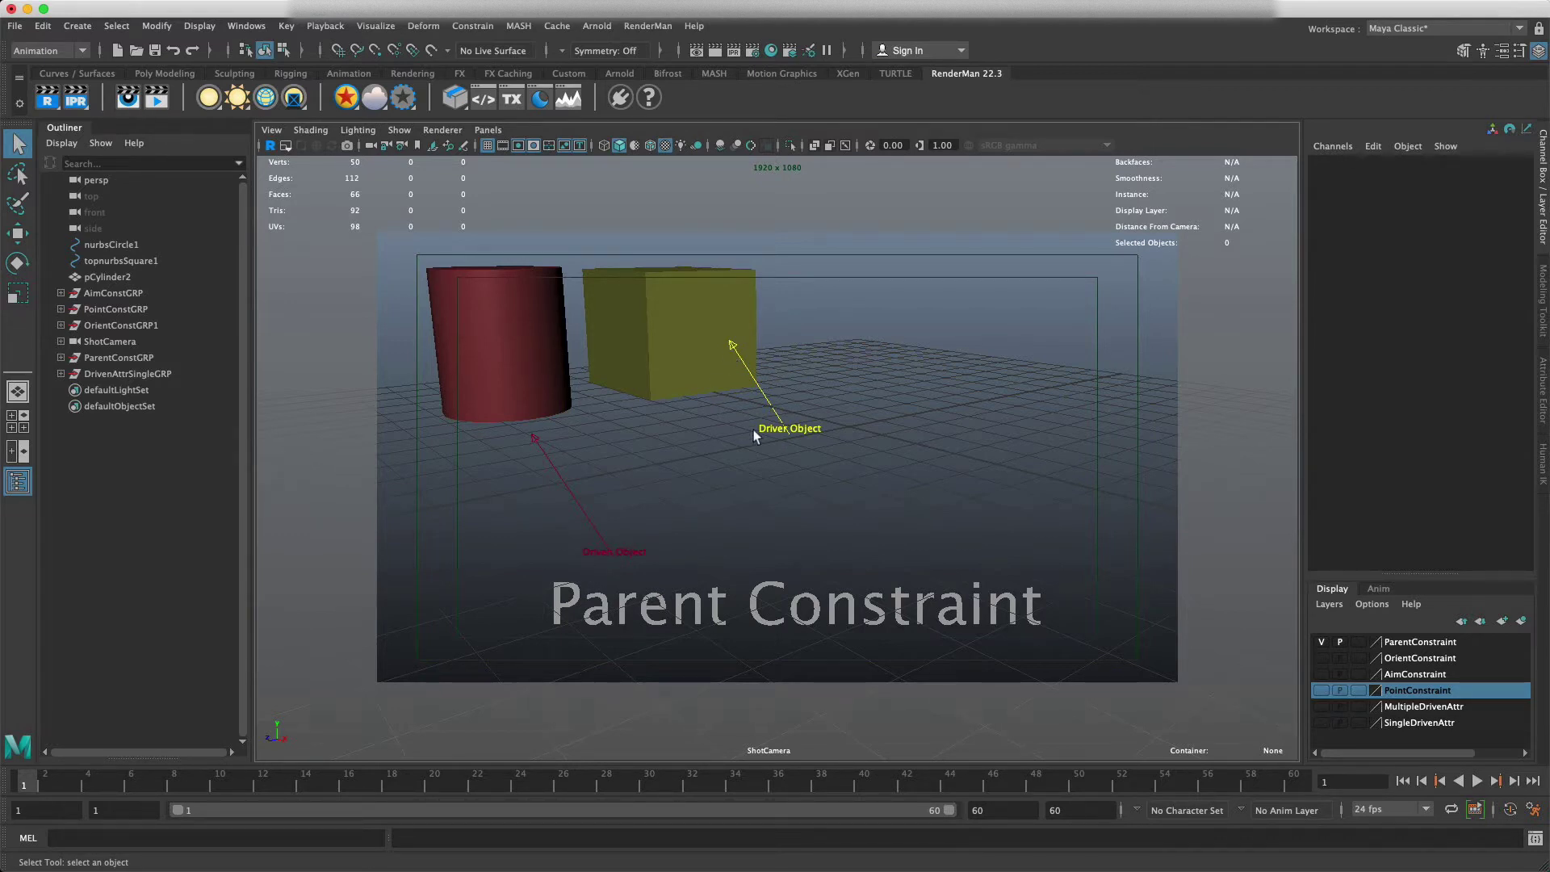
# - Compare the transform channels of the yellow driver cube and the red driven cylinder in the Parent Constraint example
pyautogui.click(677, 346)
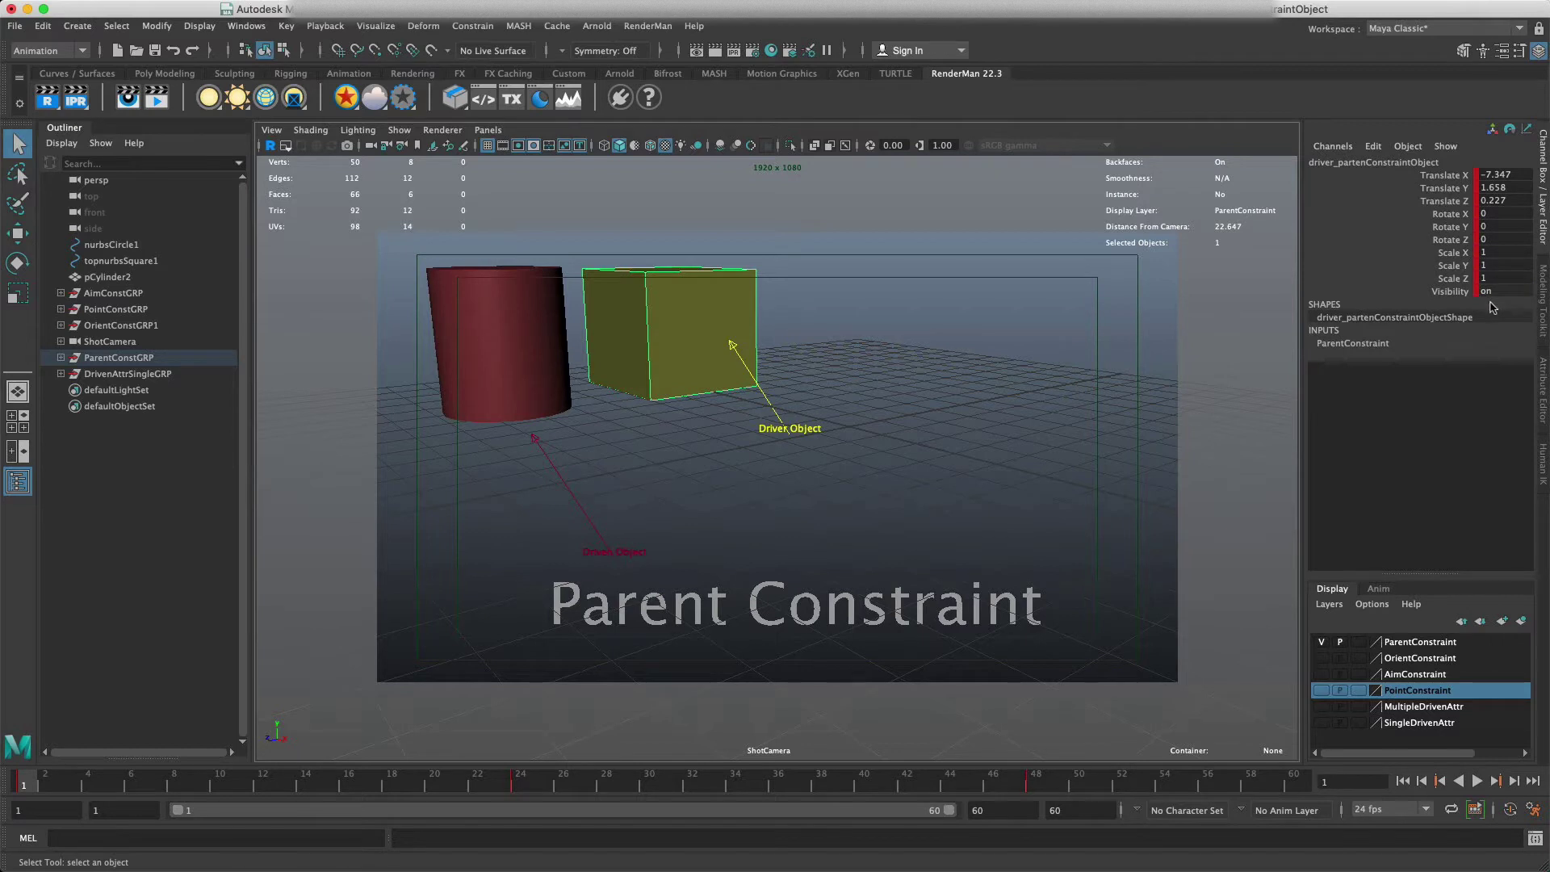
pyautogui.click(515, 368)
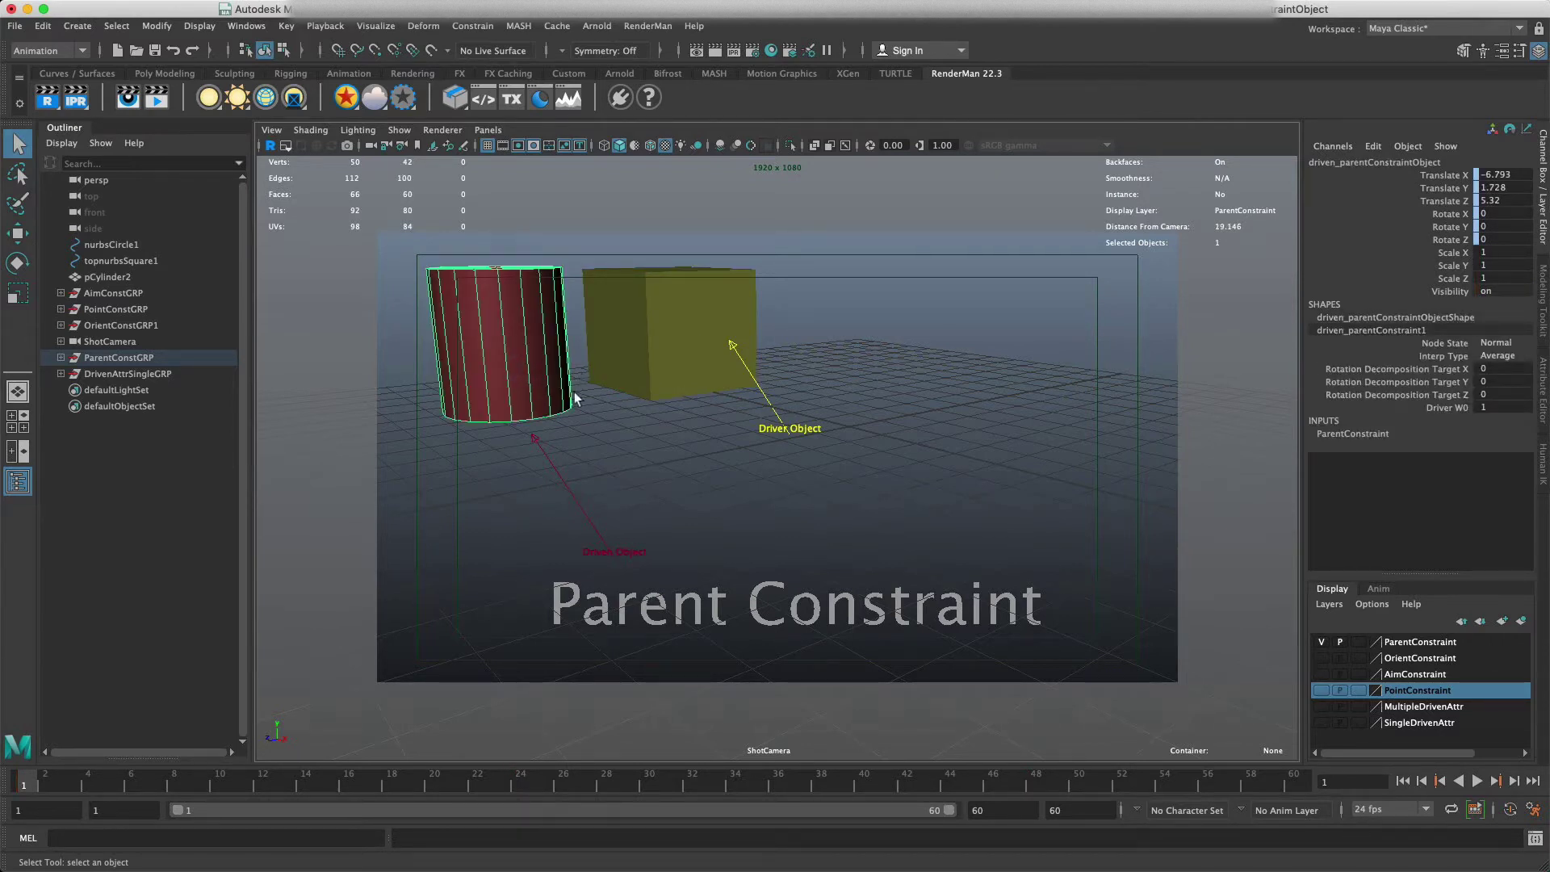
pyautogui.click(617, 555)
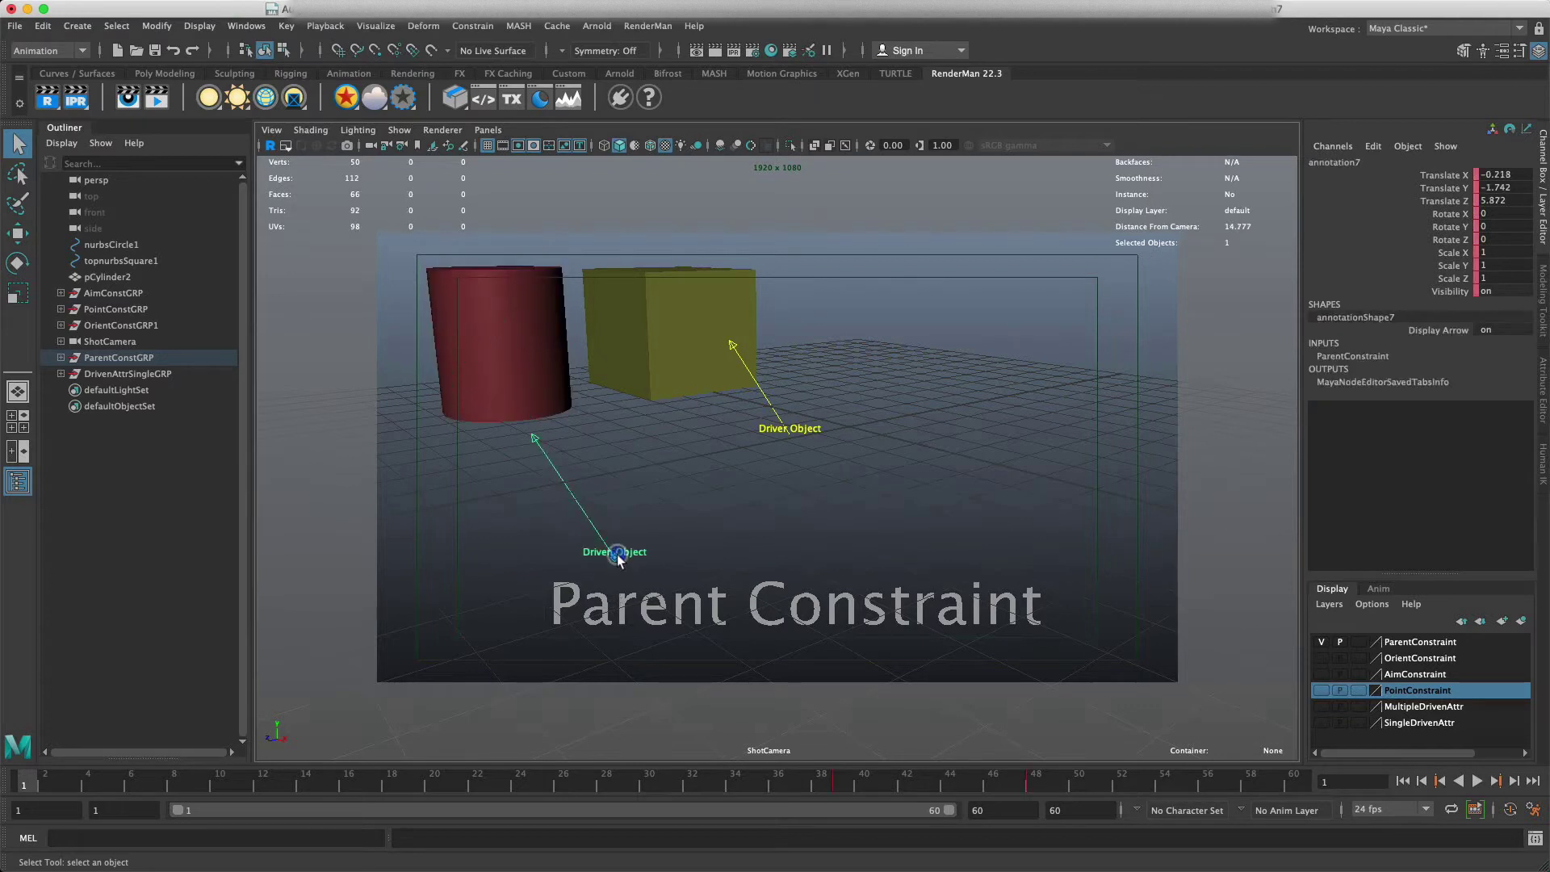
pyautogui.click(713, 351)
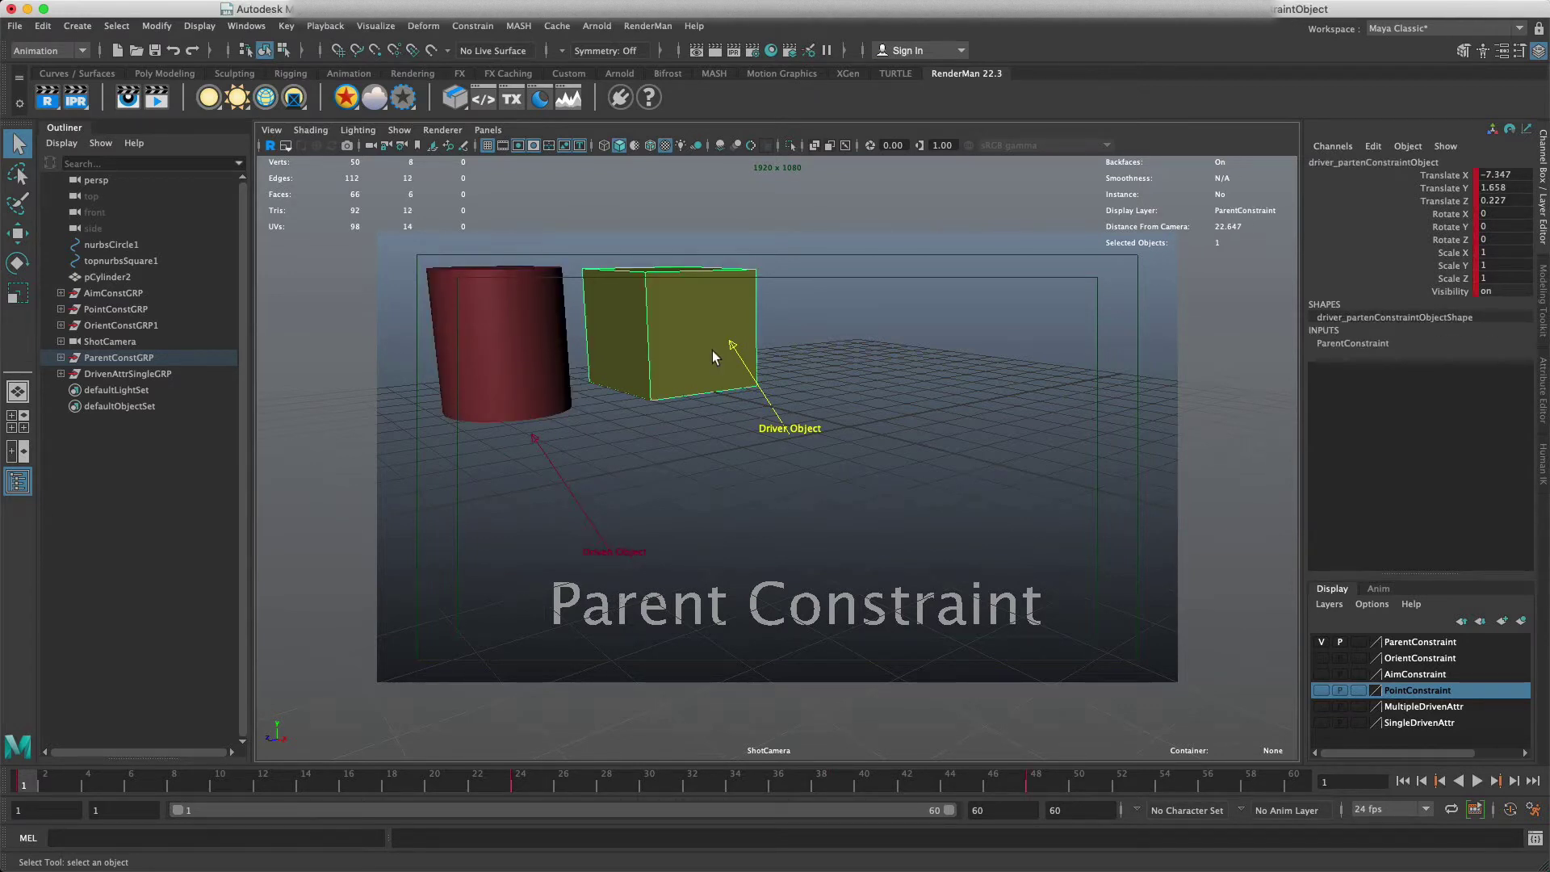
pyautogui.click(555, 369)
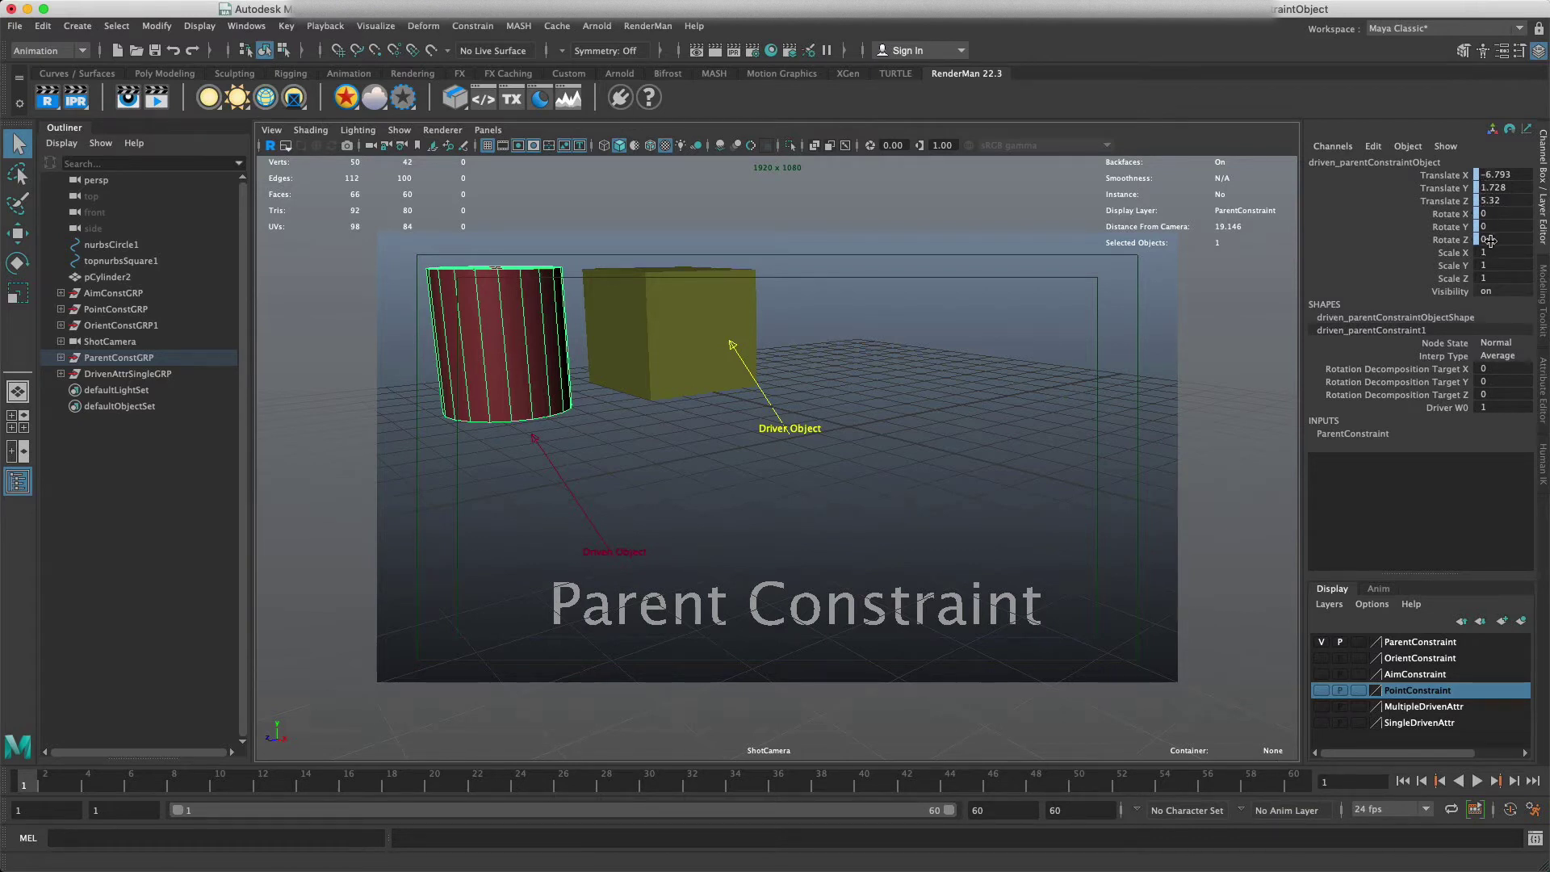
pyautogui.click(692, 321)
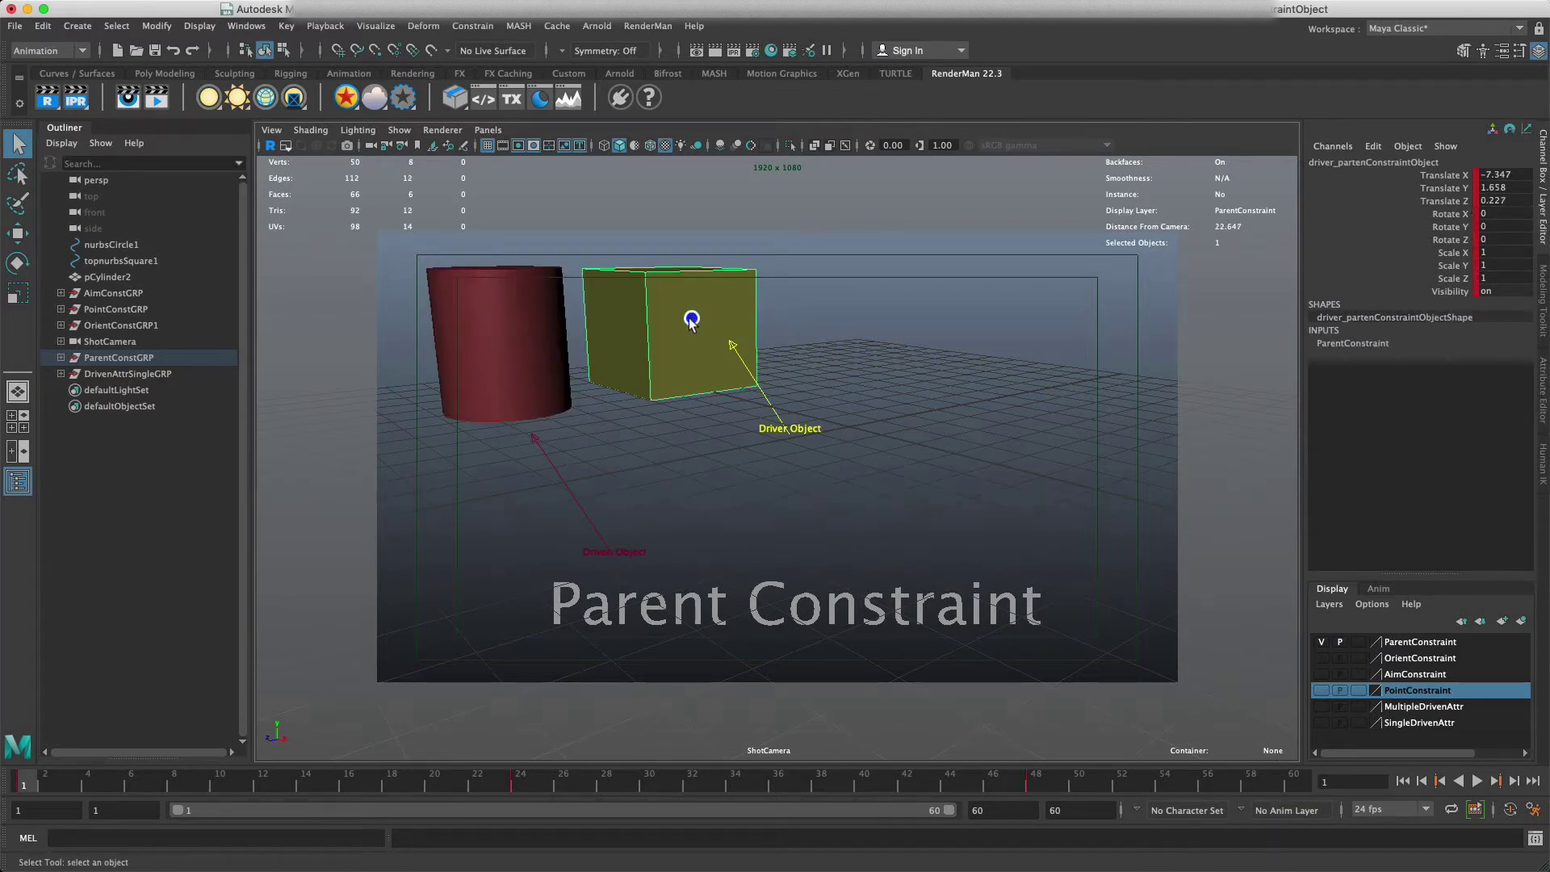
# - Play through the Parent Constraint animation with the driven cylinder selected, and return to frame 1
pyautogui.moveTo(42, 785); pyautogui.dragTo(25, 827)
pyautogui.click(546, 370)
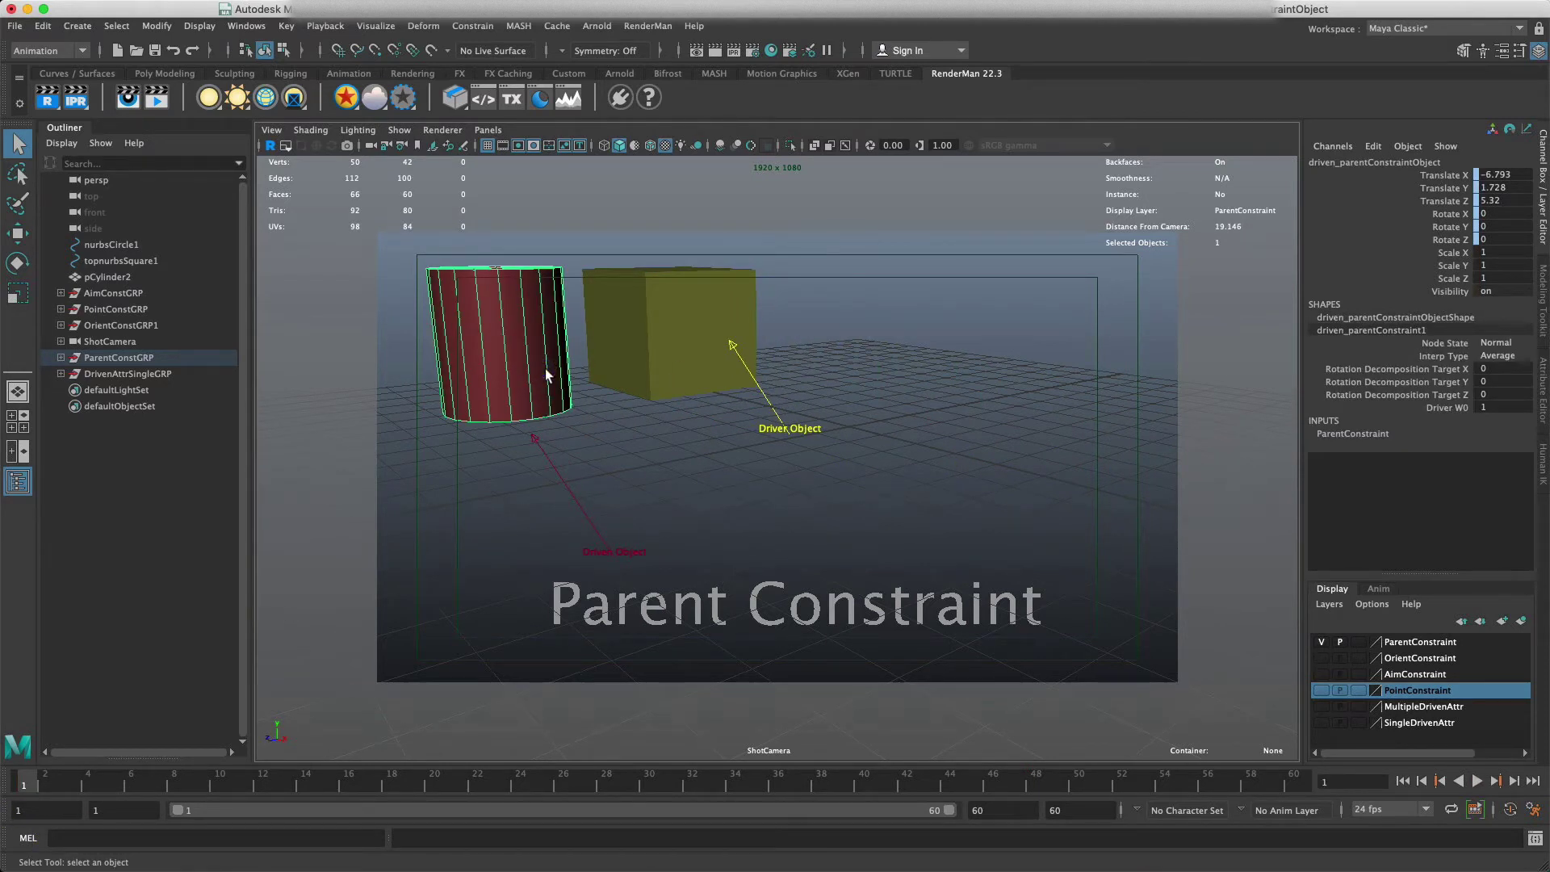
pyautogui.hotkey('alt', 'v')
pyautogui.click(45, 791)
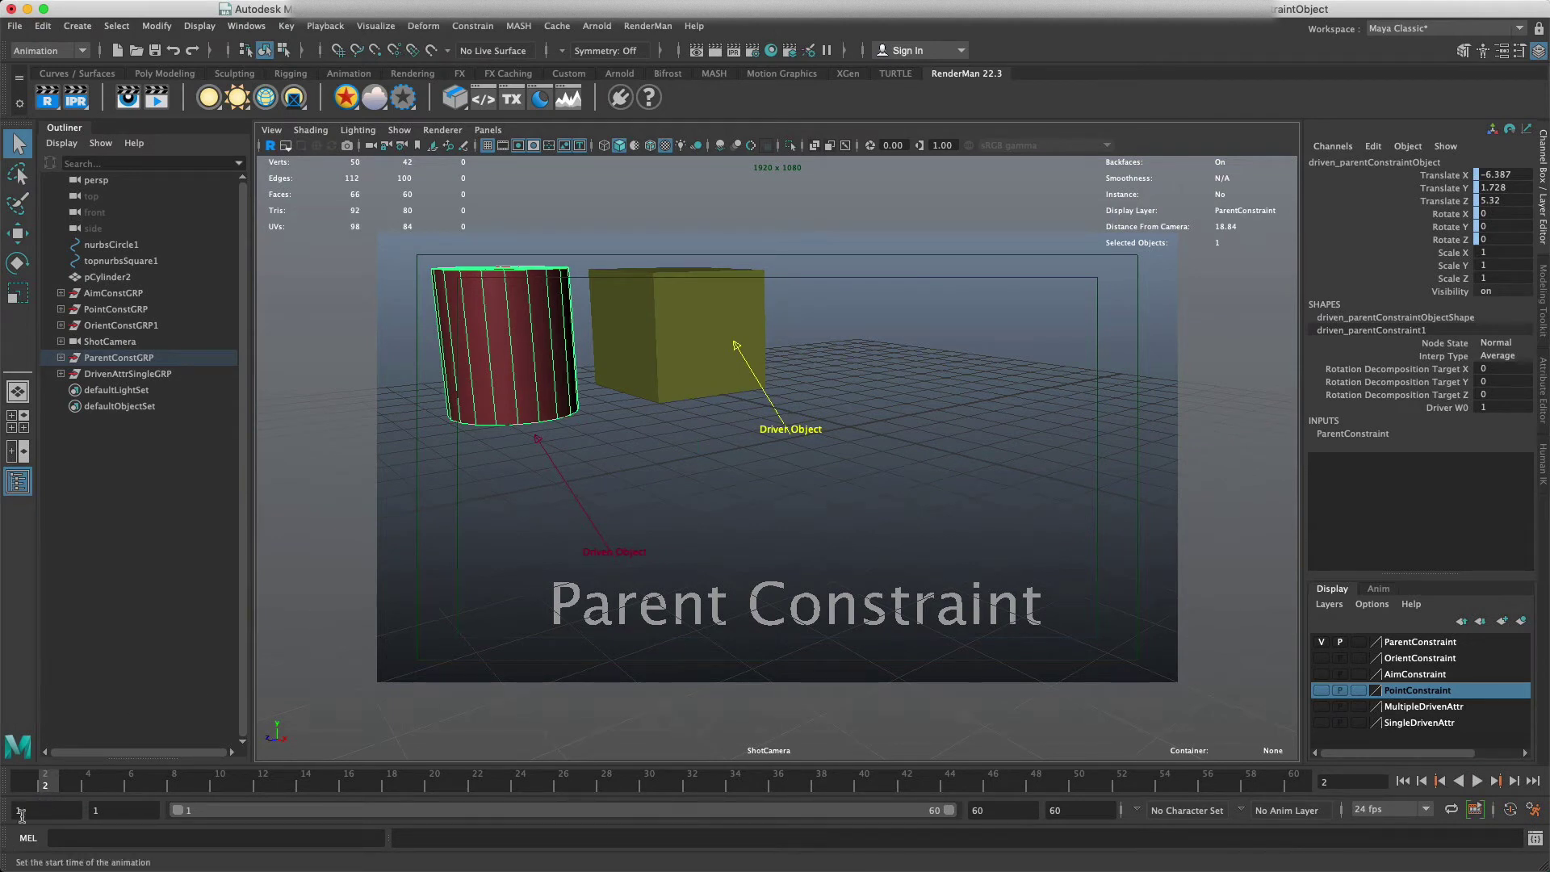
pyautogui.click(23, 785)
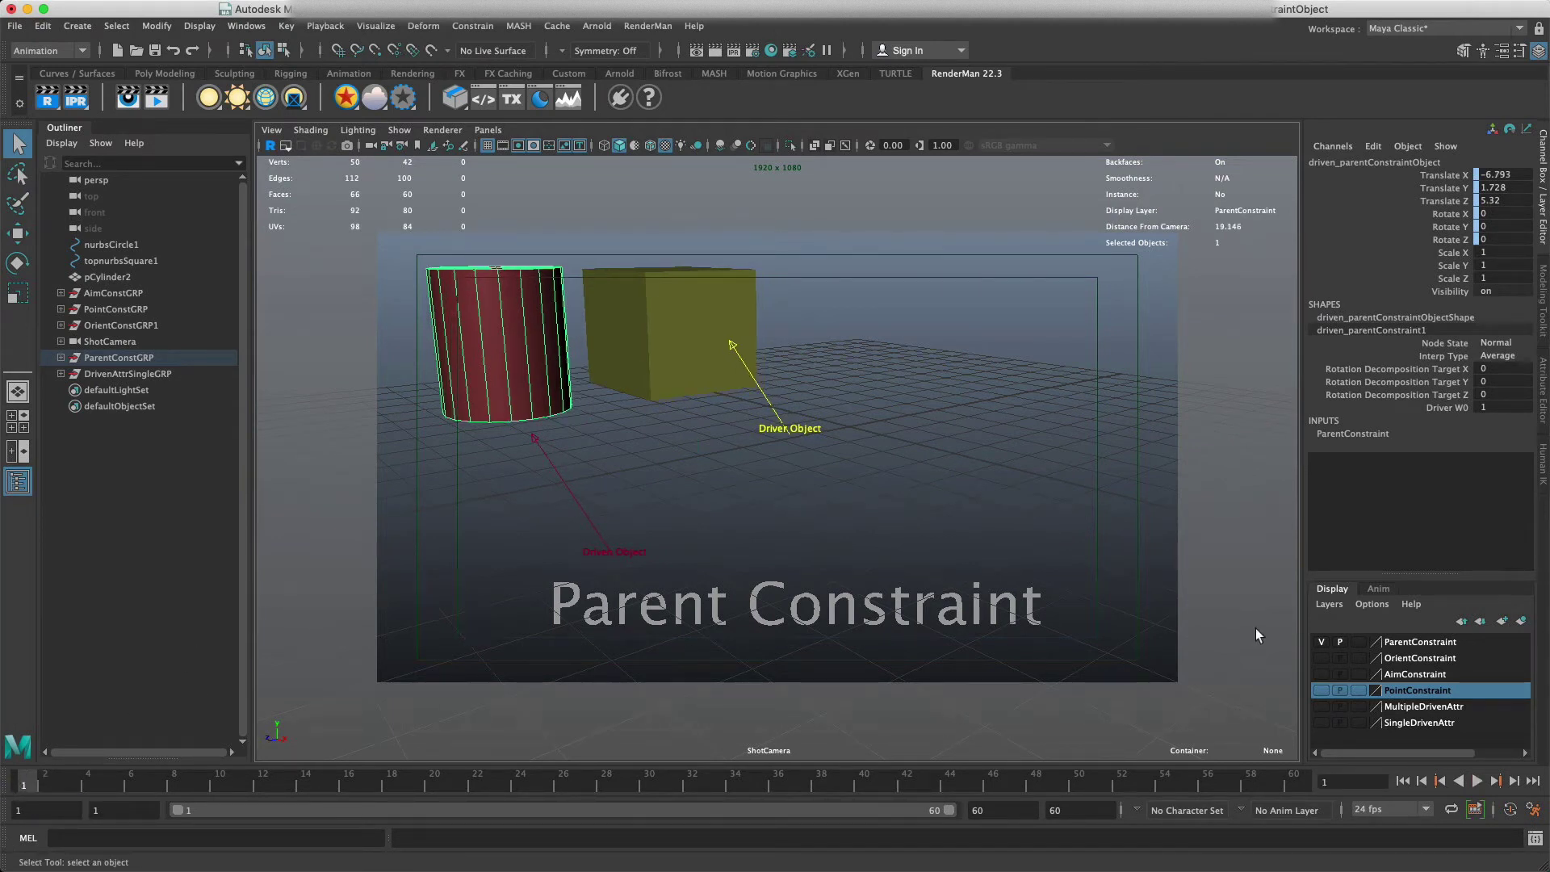
# - Hide the ParentConstraint display layer, and show and select the OrientConstraint layer
pyautogui.click(1321, 642)
pyautogui.click(1322, 658)
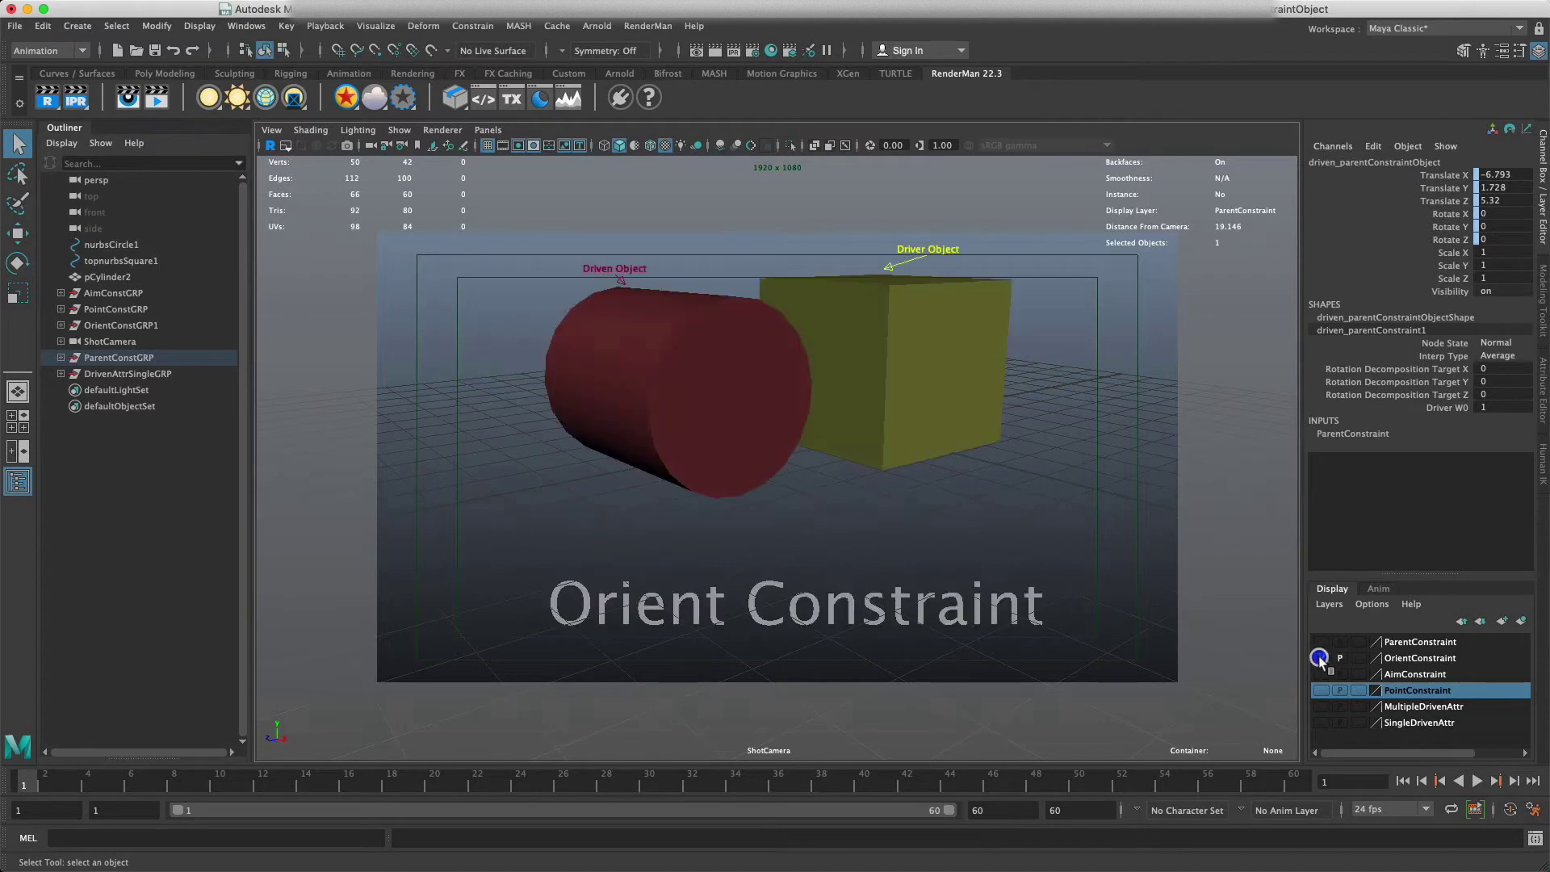
pyautogui.click(1419, 658)
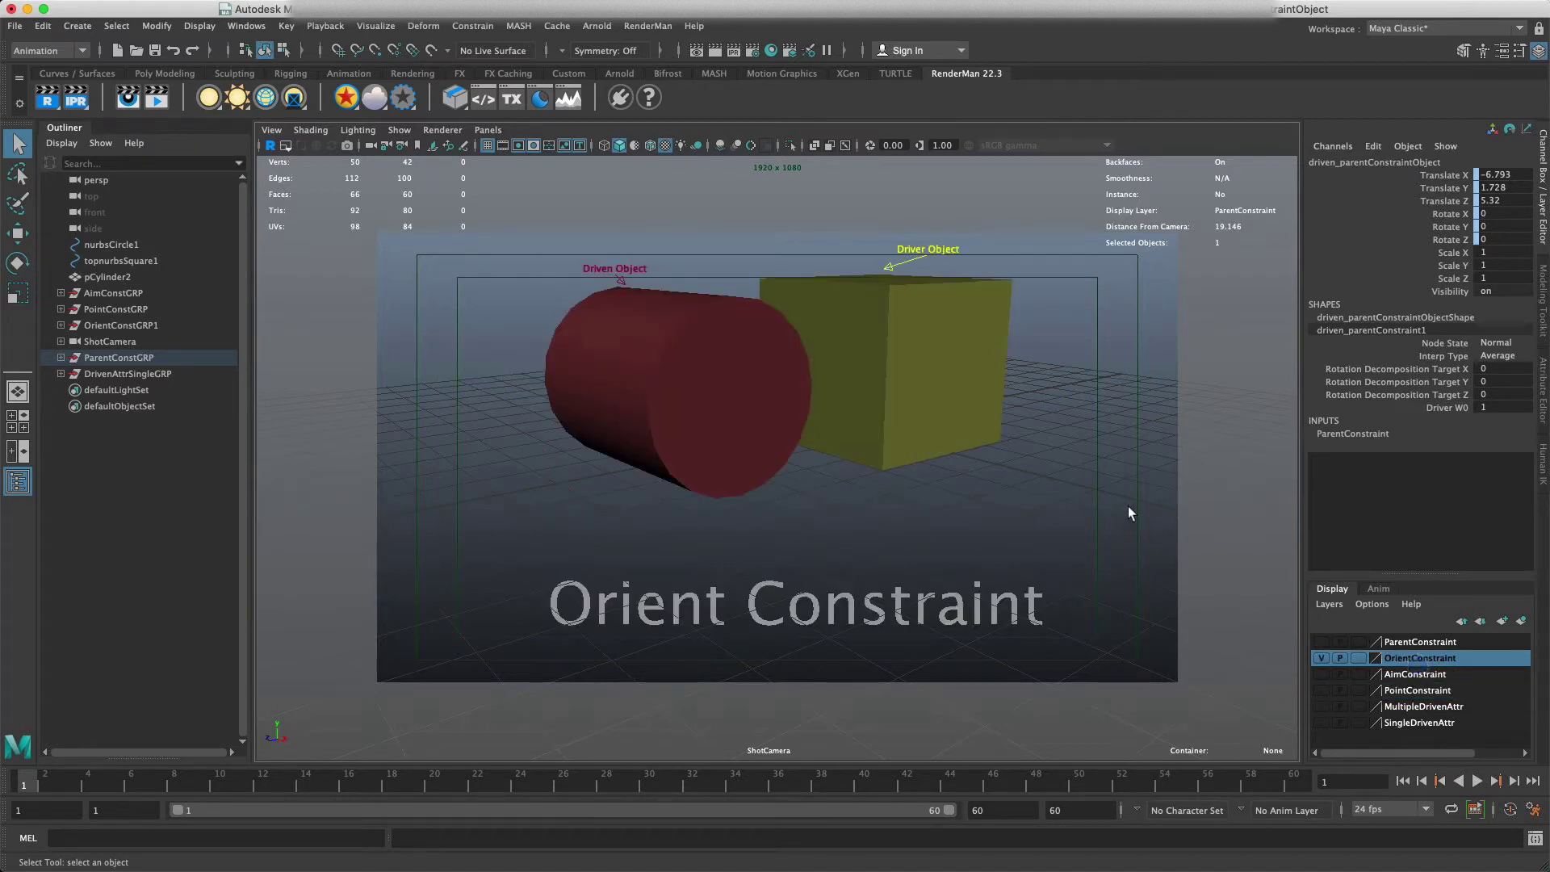
# - Scrub the Orient Constraint animation and compare the channels of the driver cube and the driven cylinder
pyautogui.moveTo(44, 787); pyautogui.dragTo(20, 819)
pyautogui.click(888, 371)
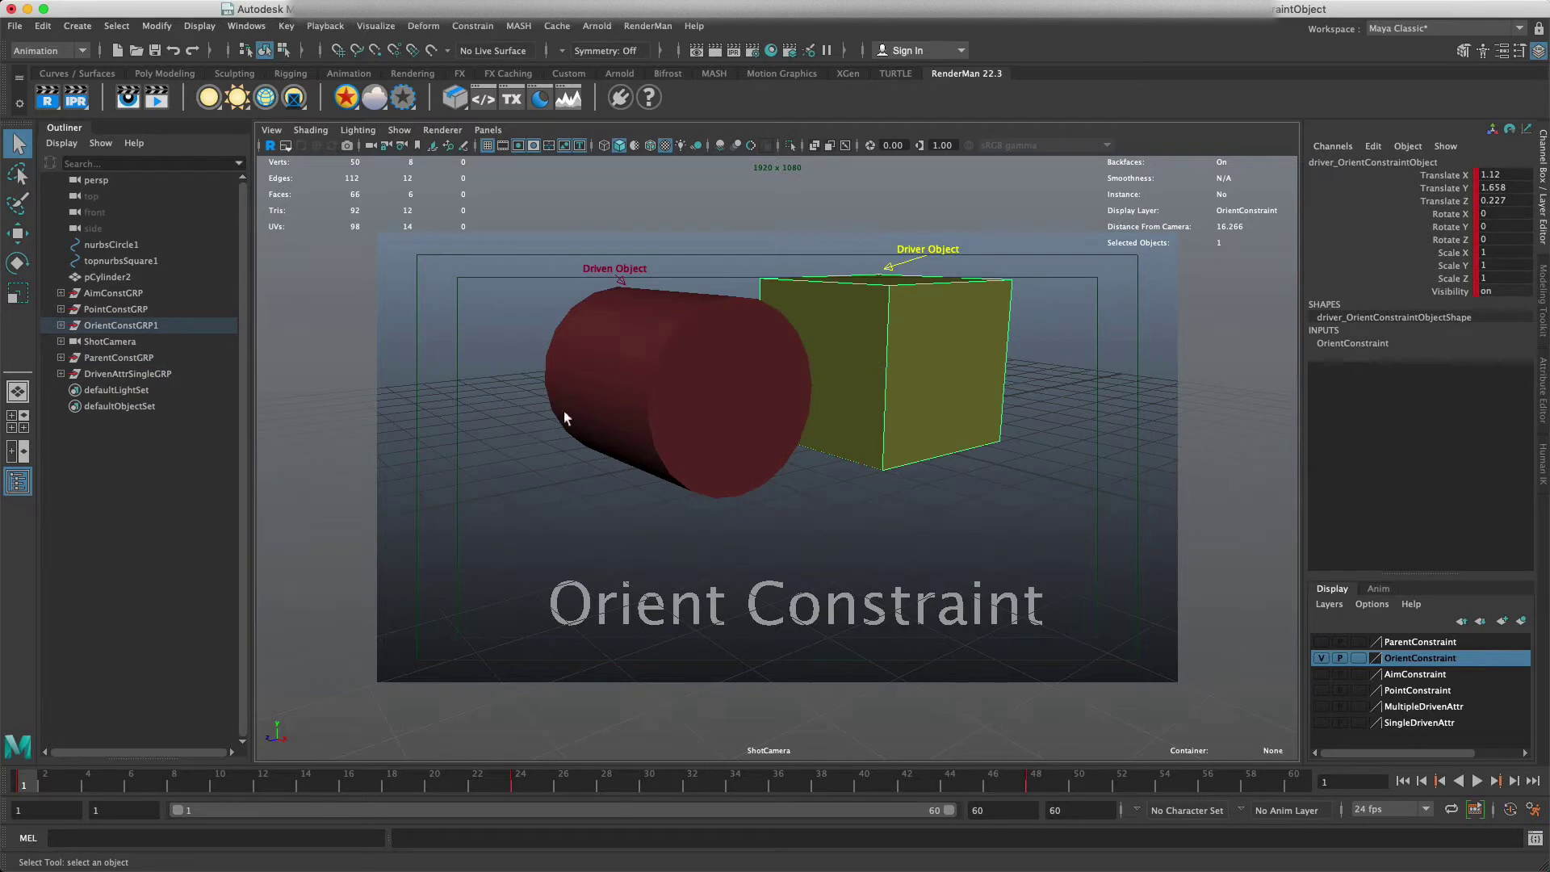
pyautogui.click(628, 381)
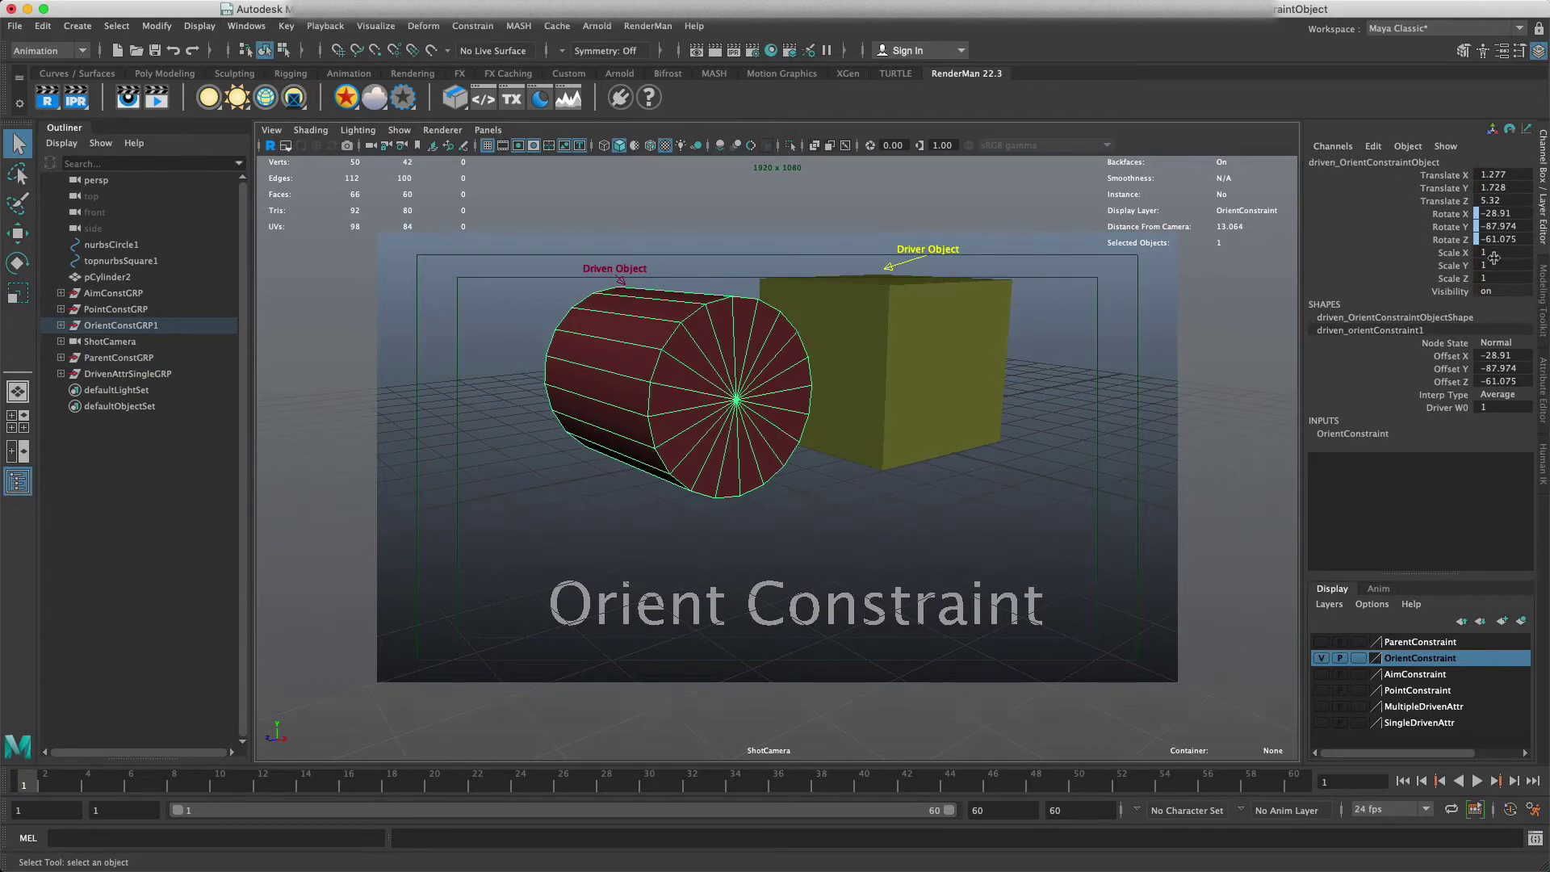
pyautogui.click(975, 391)
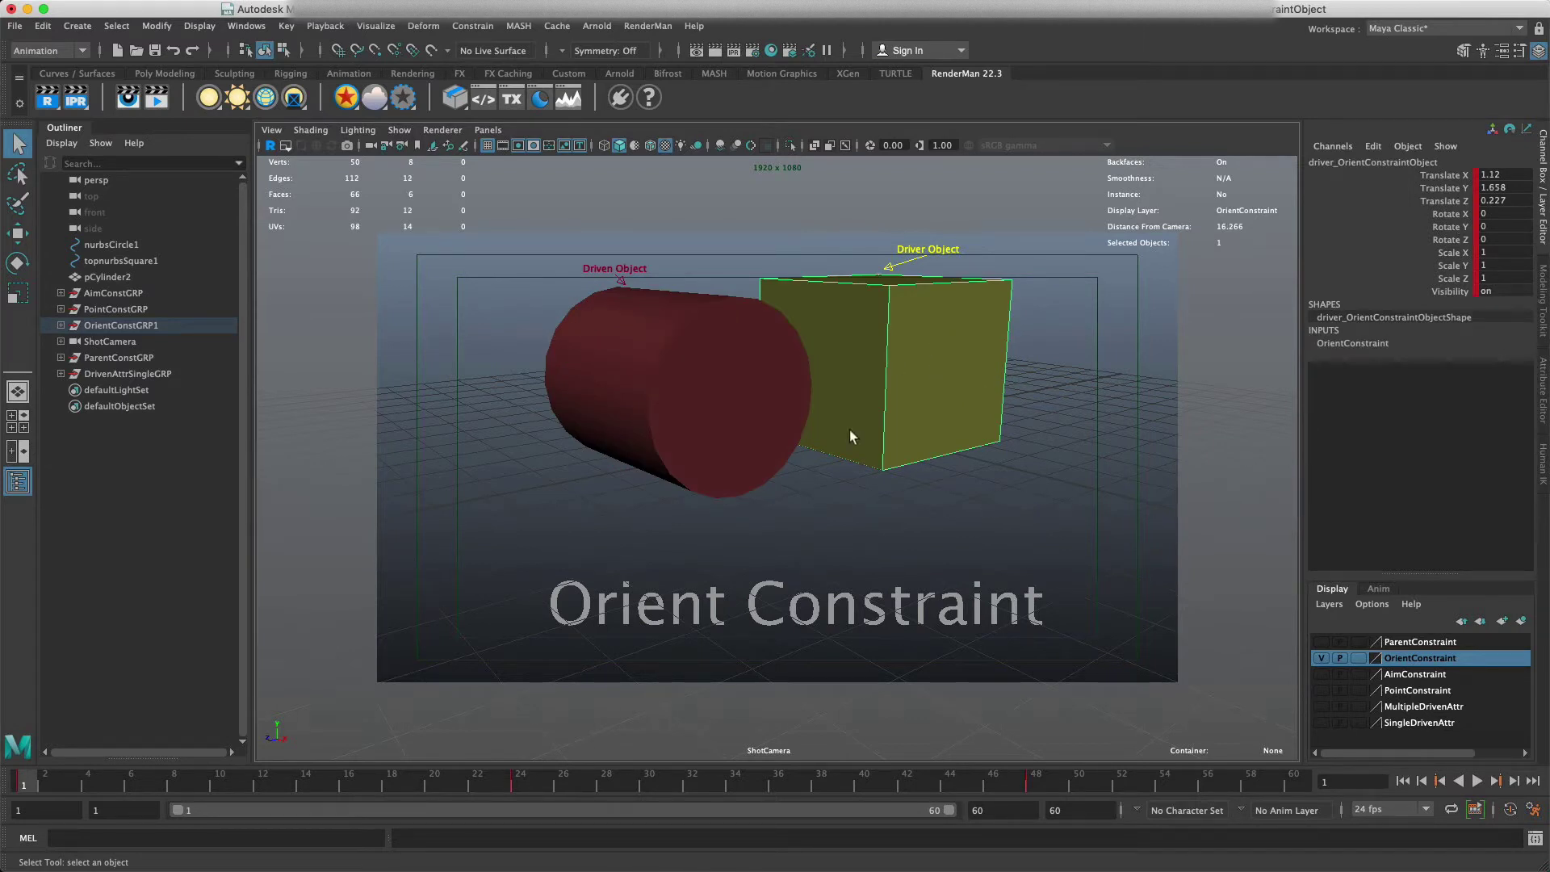
# - Highlight the driven cylinder's Rotate X, Y and Z channels and scrub the Orient Constraint animation to frame 60
pyautogui.click(724, 395)
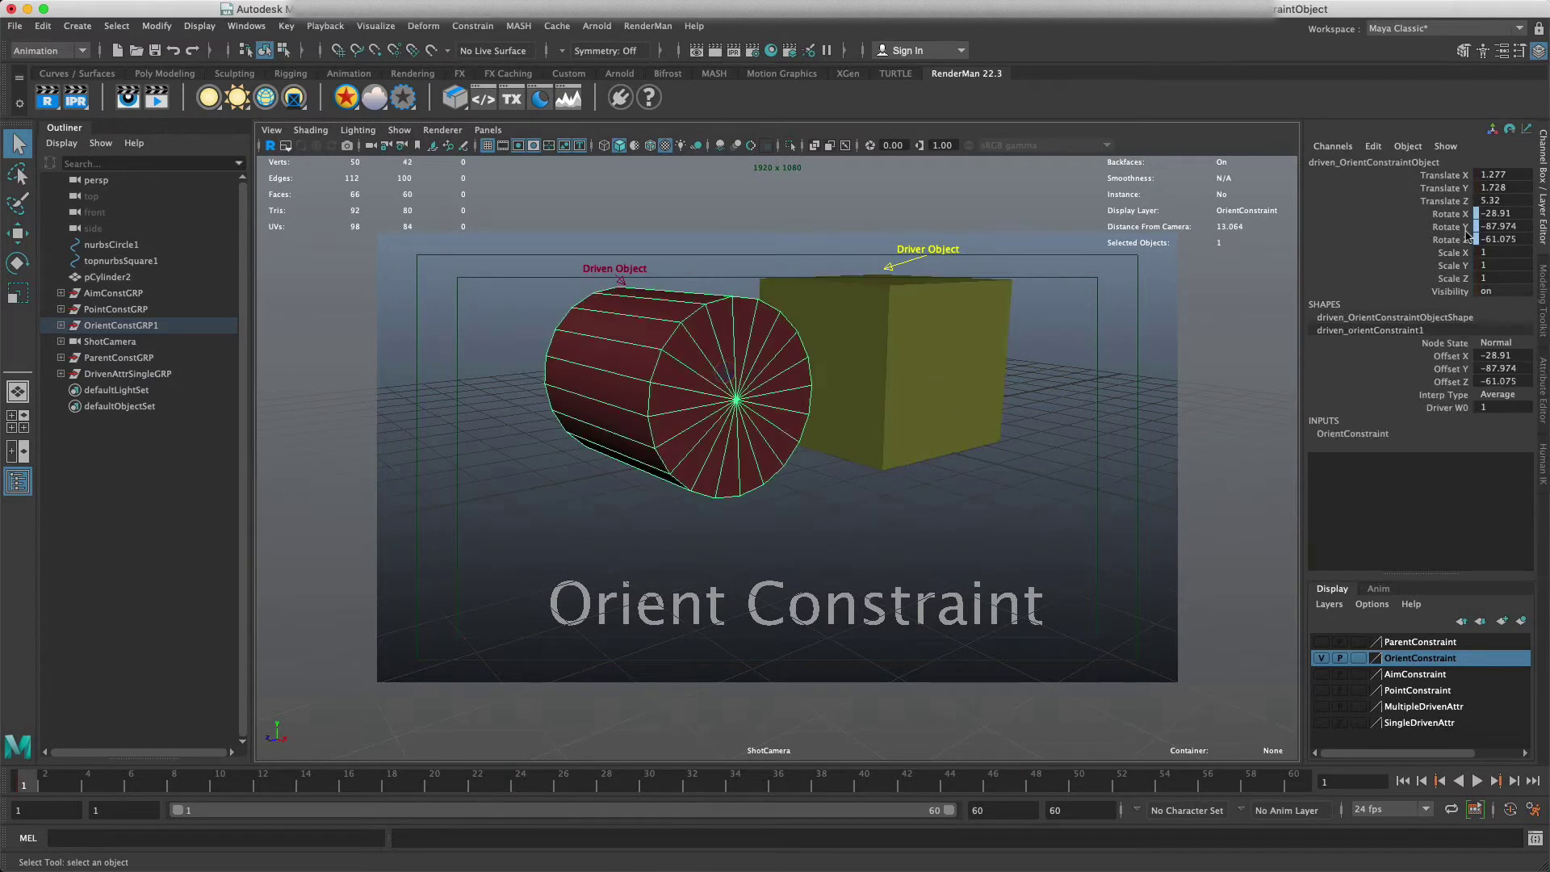
pyautogui.moveTo(1458, 214); pyautogui.dragTo(1450, 243)
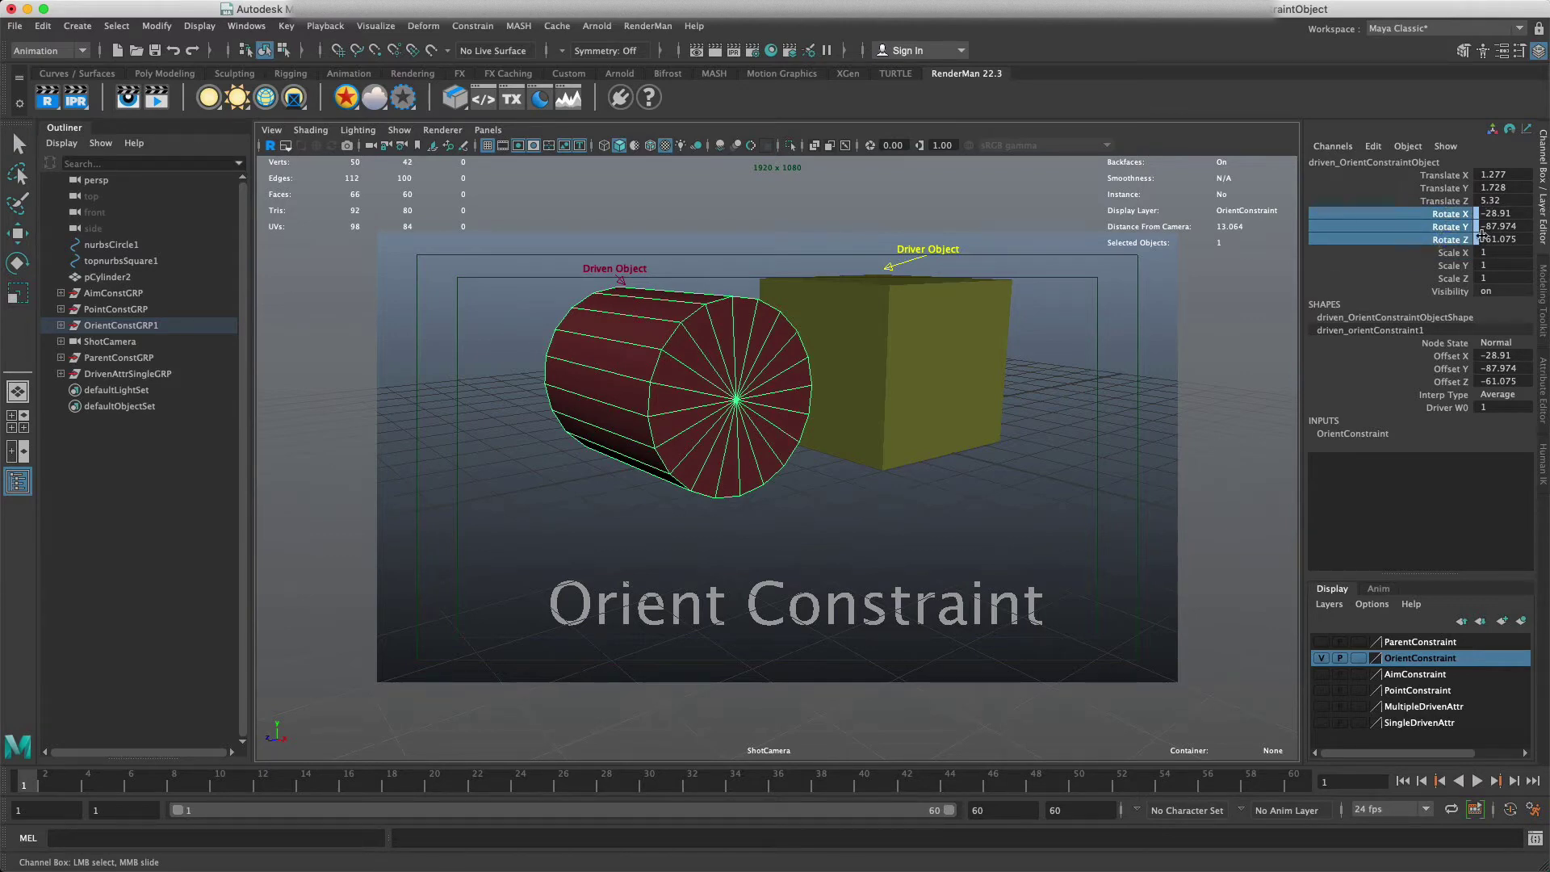
pyautogui.moveTo(97, 782); pyautogui.dragTo(1301, 798)
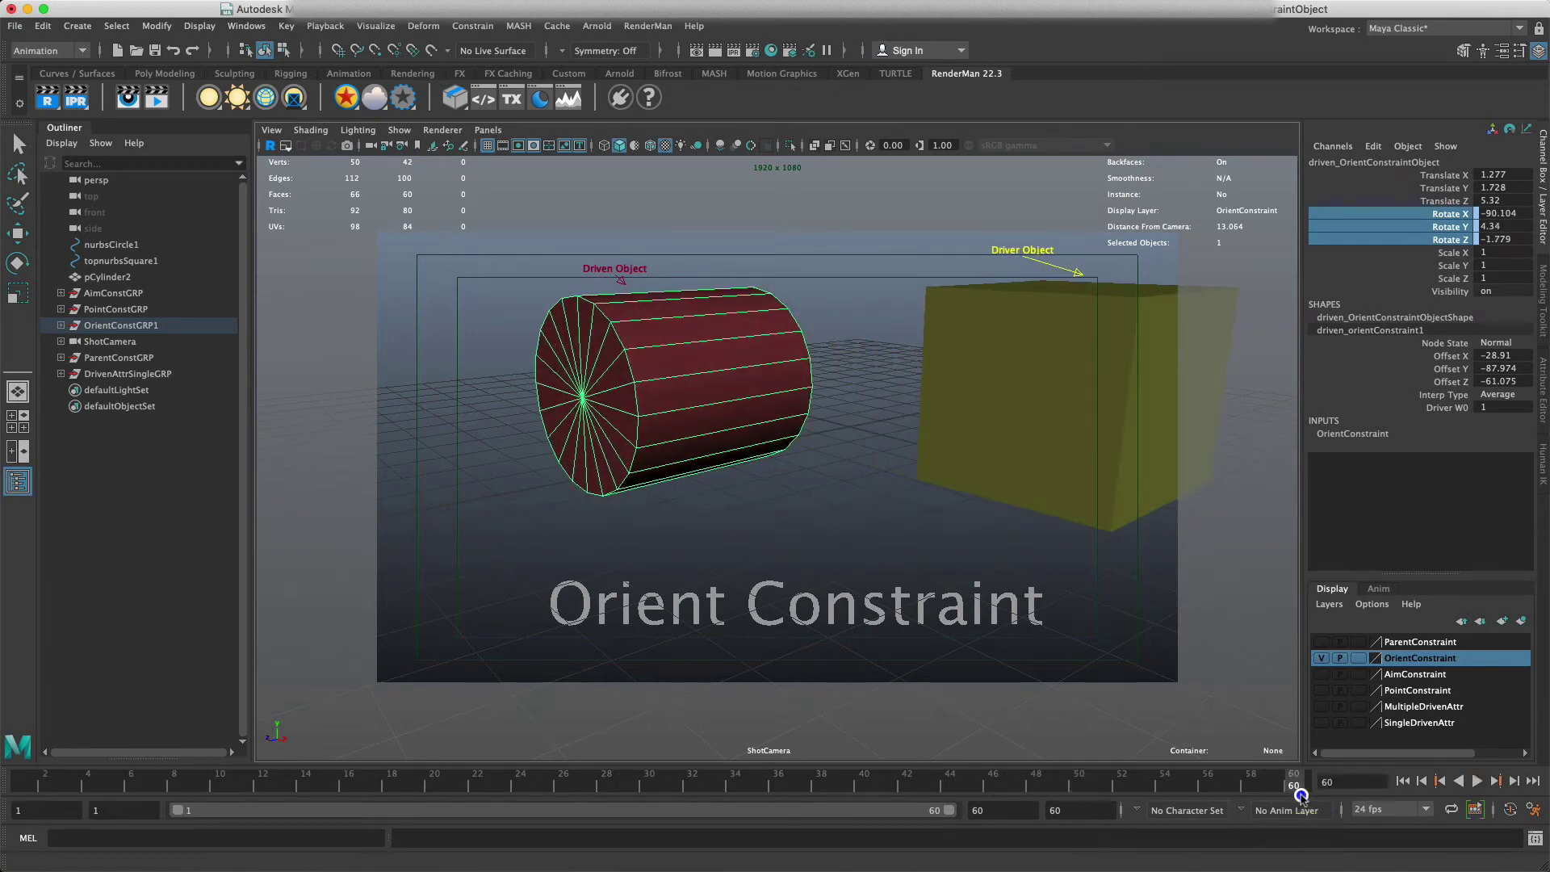
# - Hide the OrientConstraint layer, show the AimConstraint layer and return to frame 1
pyautogui.click(1322, 658)
pyautogui.click(1433, 675)
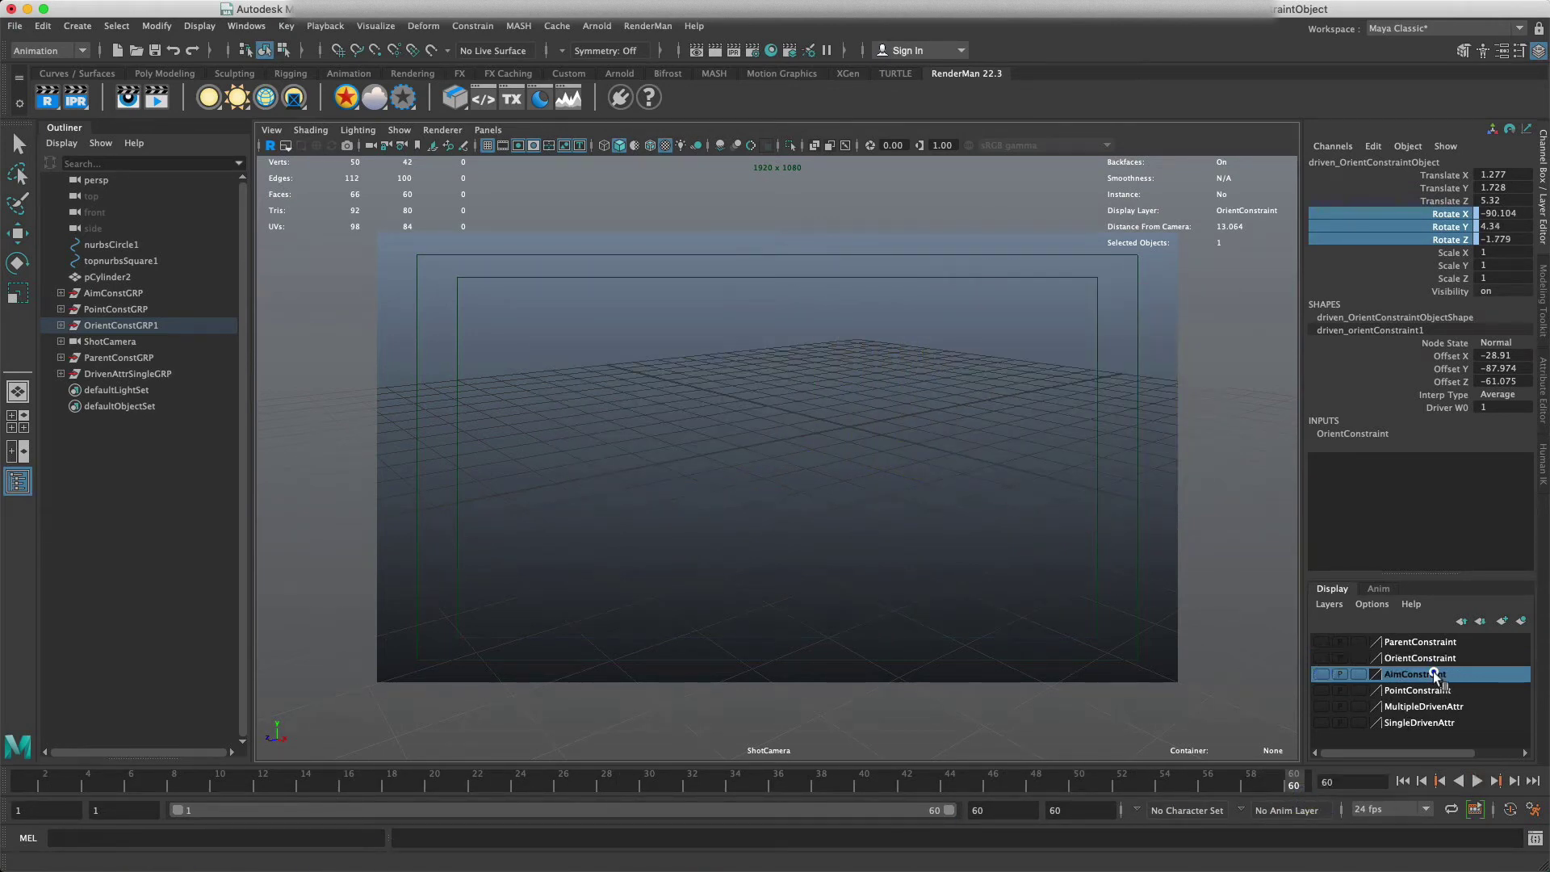
pyautogui.click(1322, 674)
pyautogui.moveTo(58, 787); pyautogui.dragTo(21, 784)
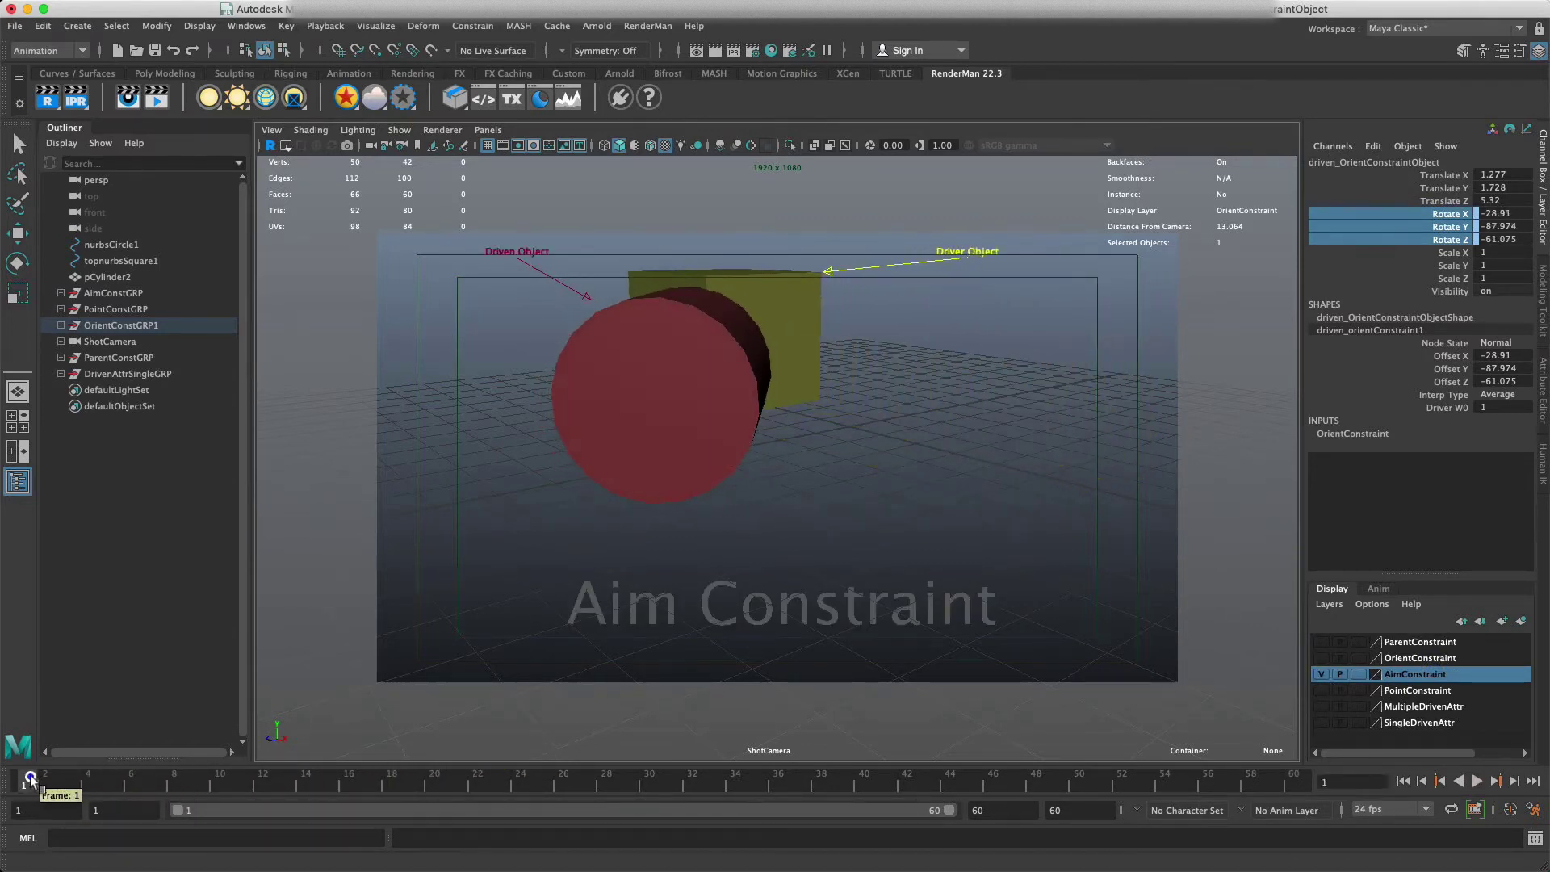
# - Compare the channels of the driver cube and driven cylinder in the Aim Constraint example, scrubbing briefly and returning to frame 1
pyautogui.click(793, 332)
pyautogui.moveTo(33, 783)
pyautogui.mouseDown()
pyautogui.moveTo(206, 796)
pyautogui.moveTo(1264, 777)
pyautogui.moveTo(8, 796)
pyautogui.mouseUp()
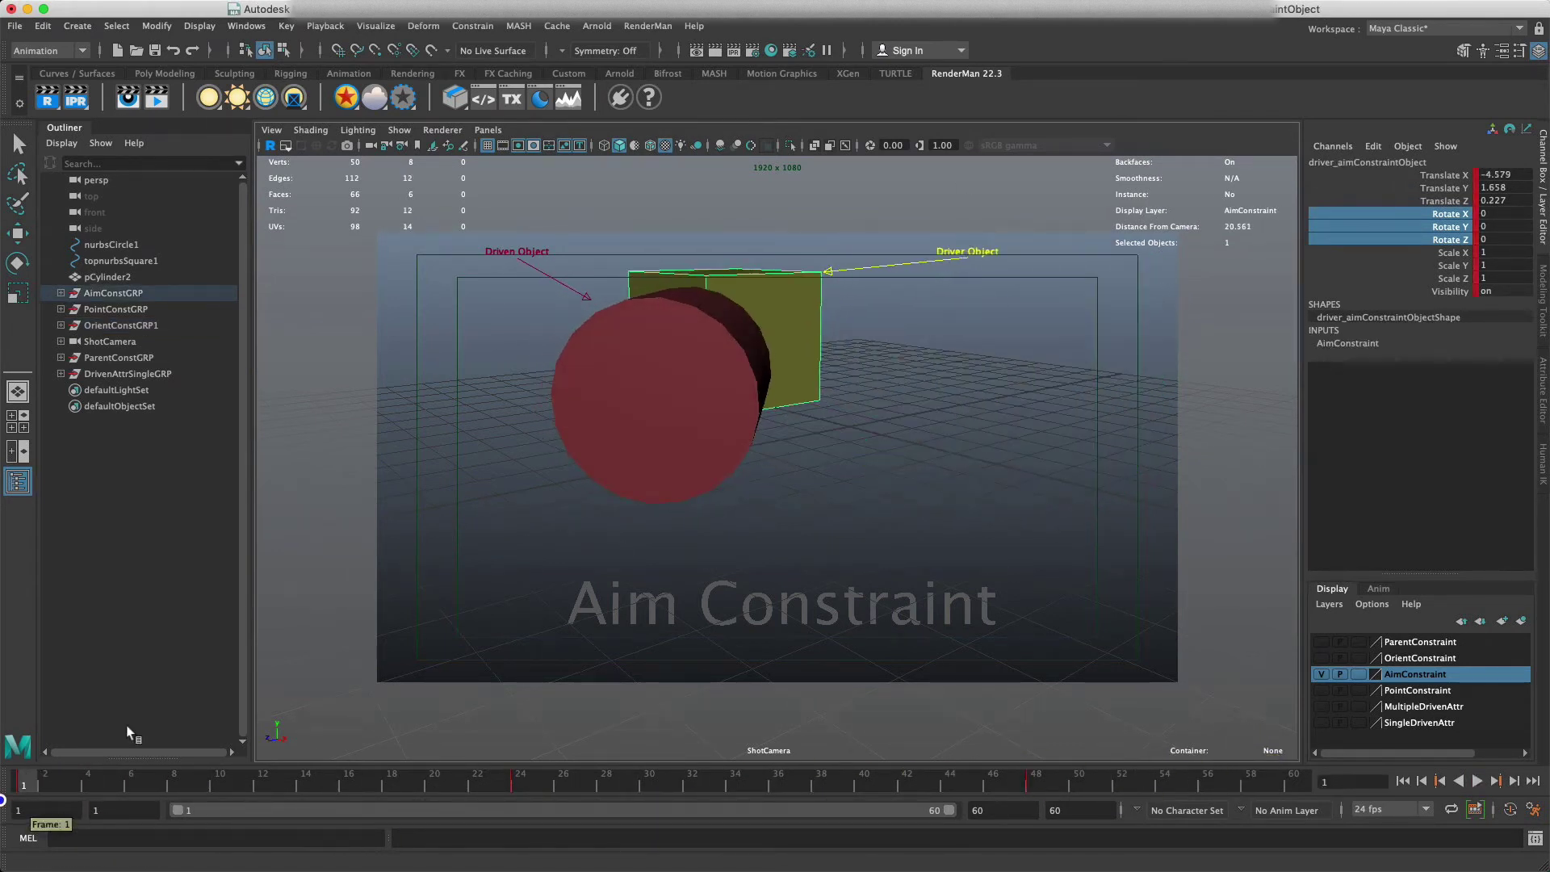
pyautogui.click(627, 440)
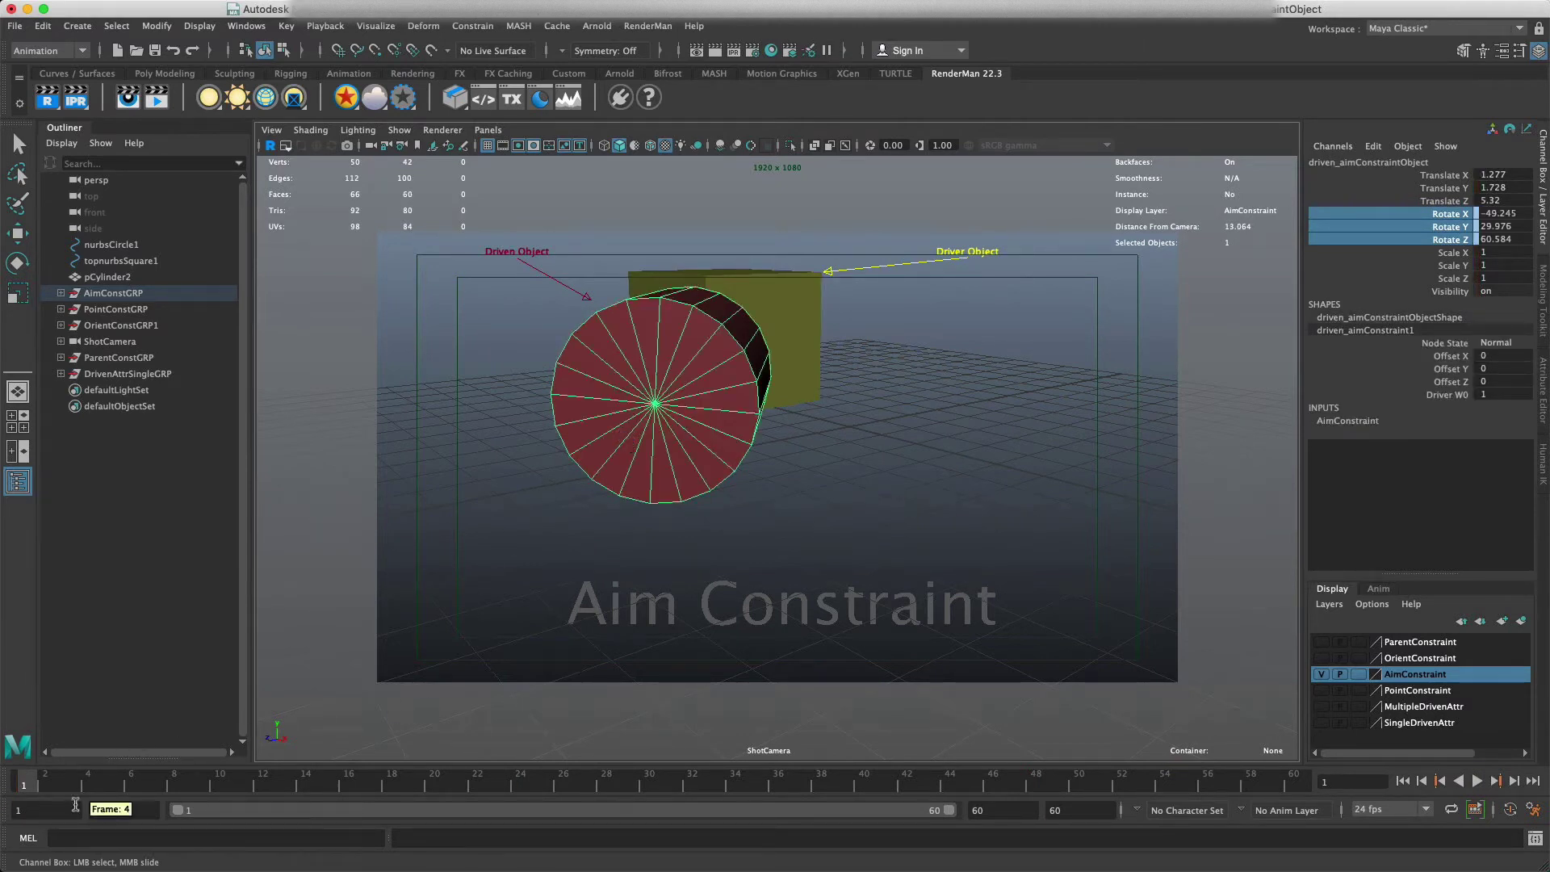
pyautogui.moveTo(25, 796)
pyautogui.mouseDown()
pyautogui.moveTo(554, 789)
pyautogui.moveTo(77, 818)
pyautogui.moveTo(253, 792)
pyautogui.moveTo(855, 765)
pyautogui.moveTo(24, 787)
pyautogui.mouseUp()
pyautogui.click(780, 338)
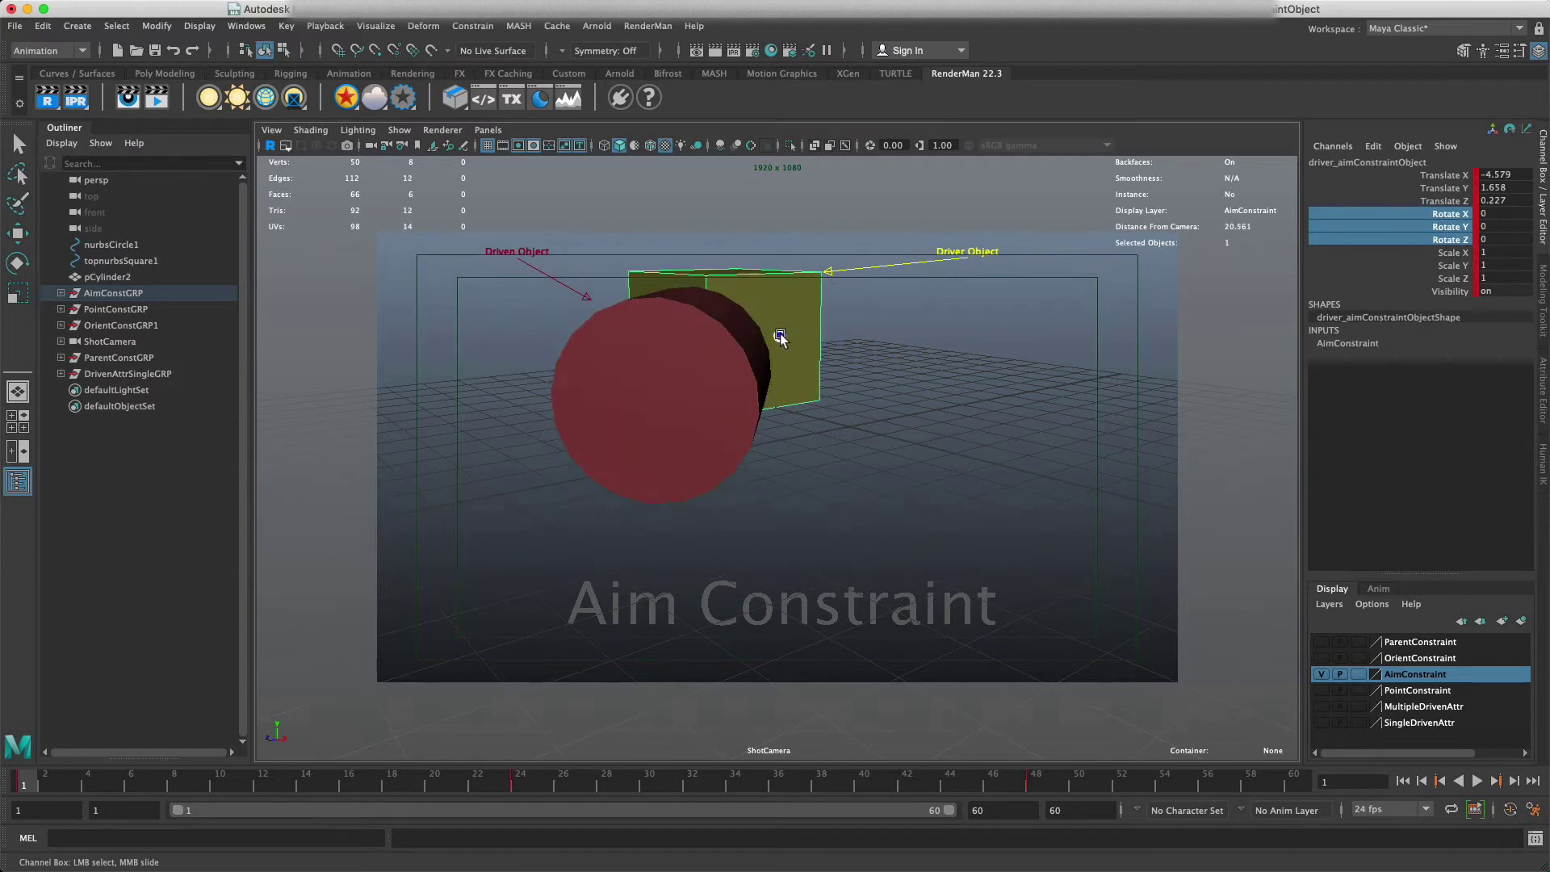
pyautogui.click(721, 381)
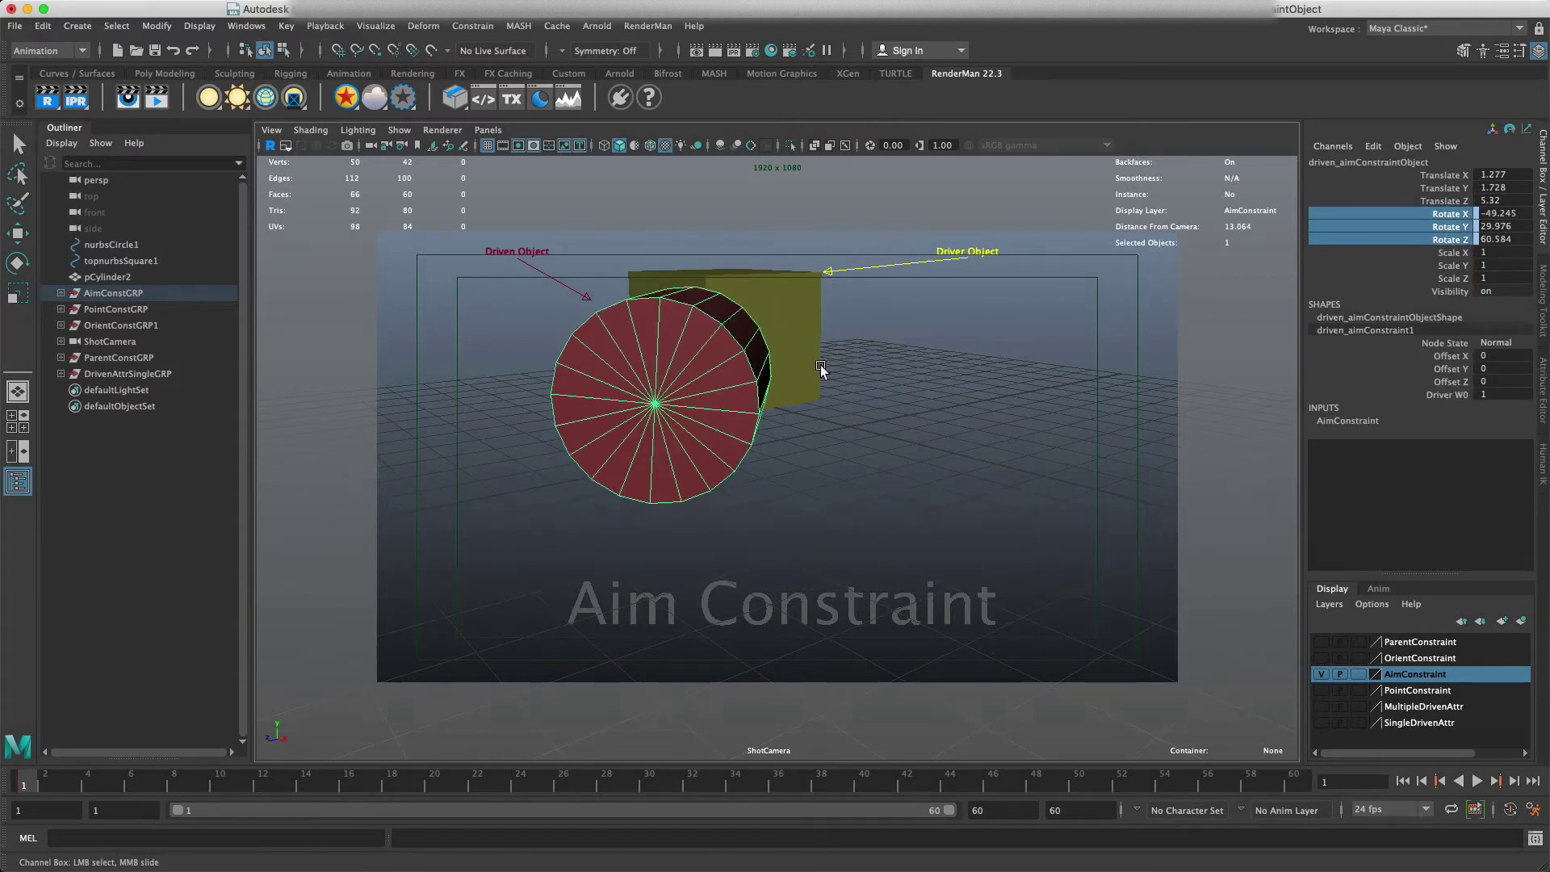
# - Scrub the Aim Constraint animation to frames 24, 10 and 42, checking the channels of the driver cube and driven cylinder
pyautogui.moveTo(32, 790); pyautogui.dragTo(520, 791)
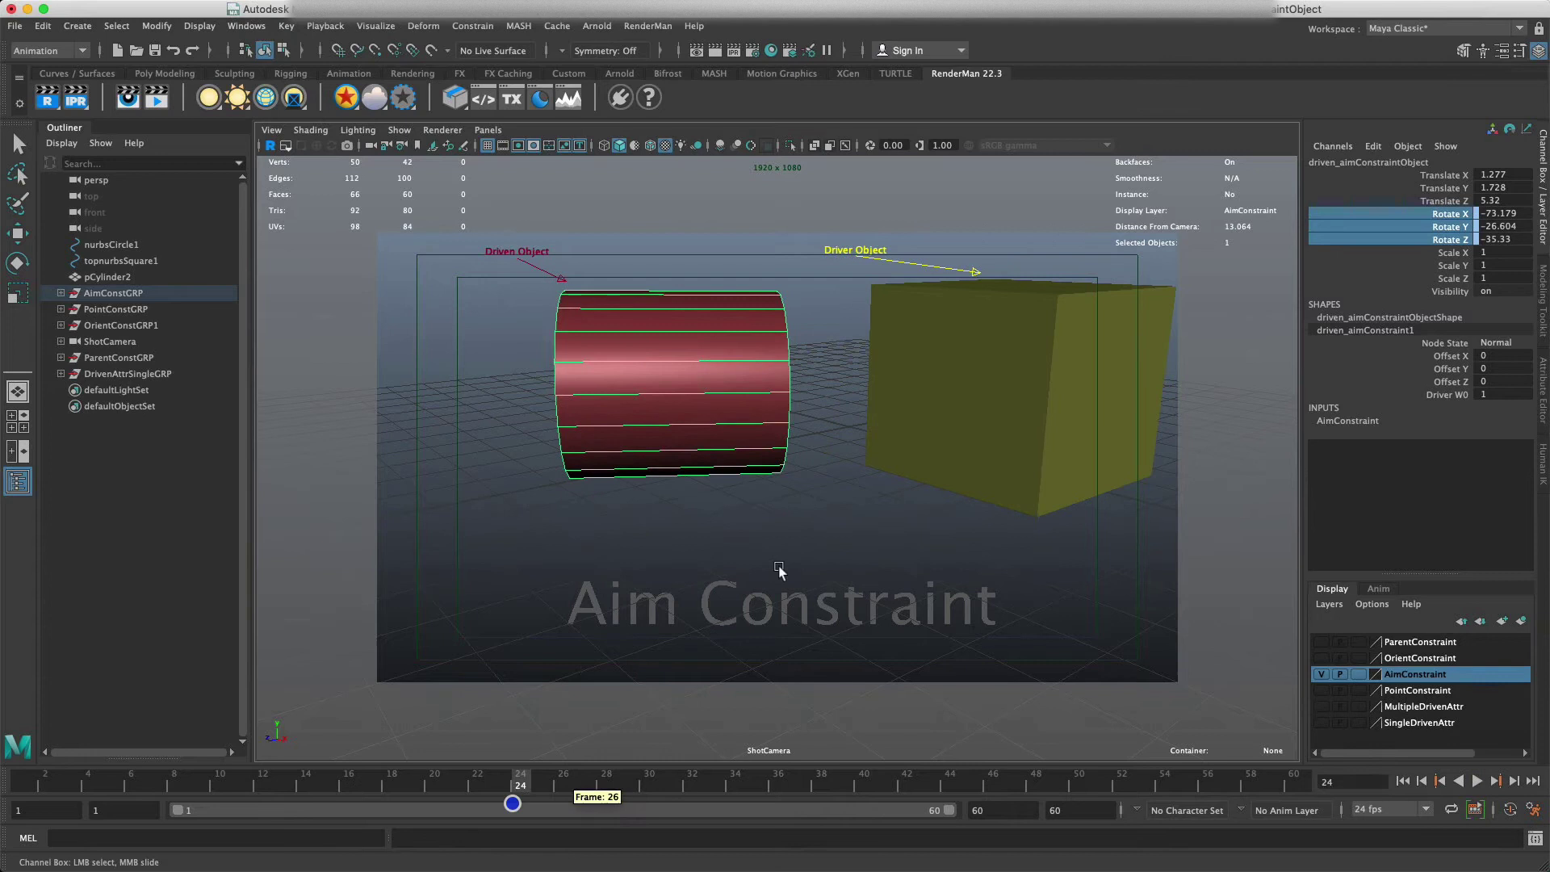
pyautogui.click(1083, 385)
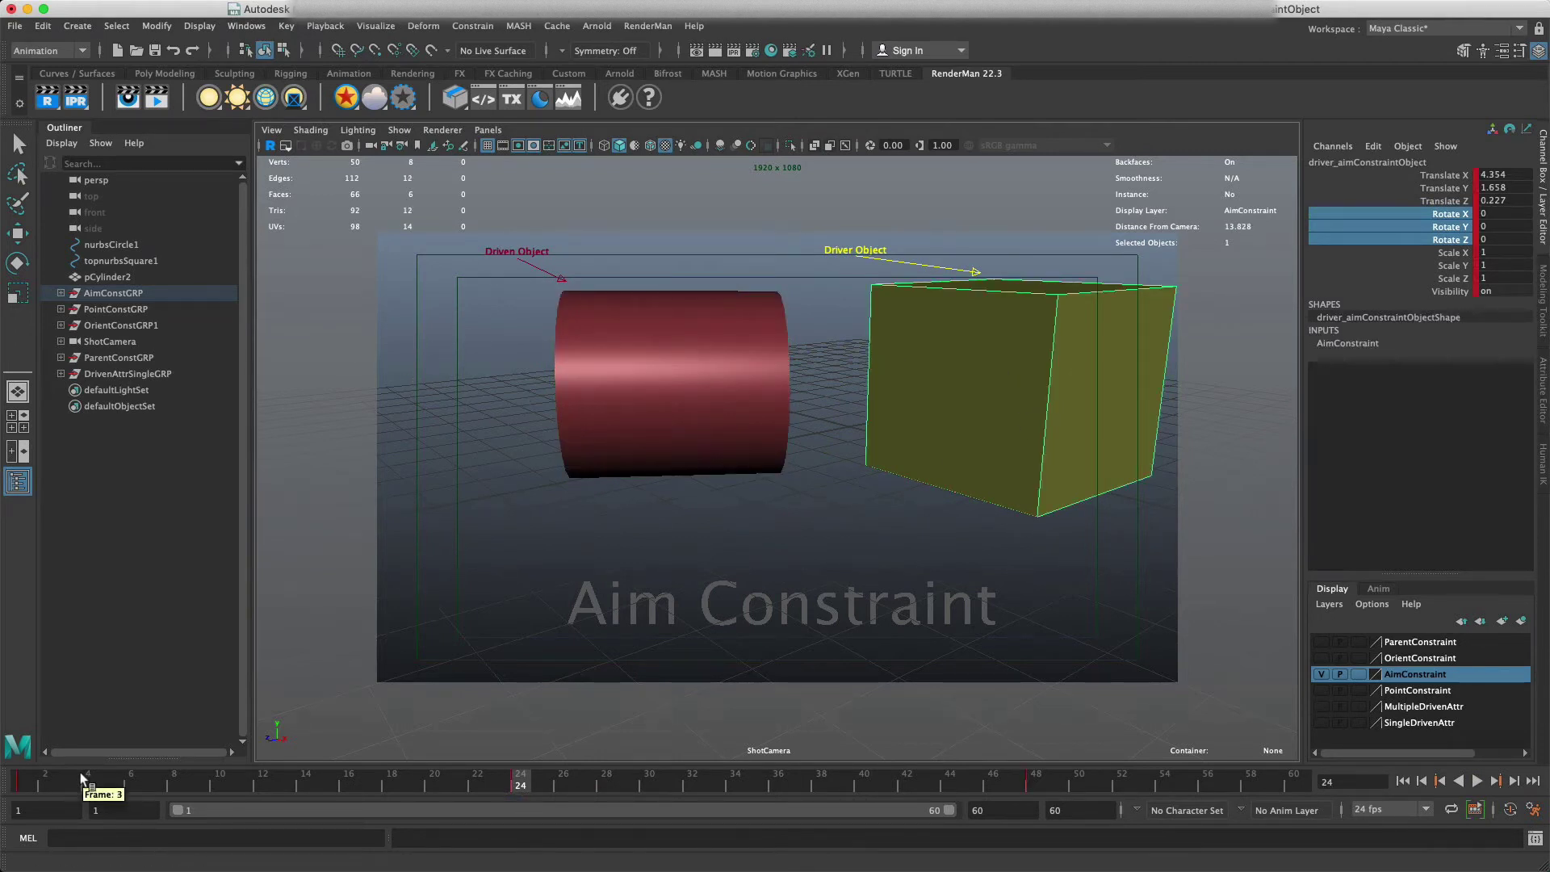
pyautogui.moveTo(97, 789); pyautogui.dragTo(210, 781)
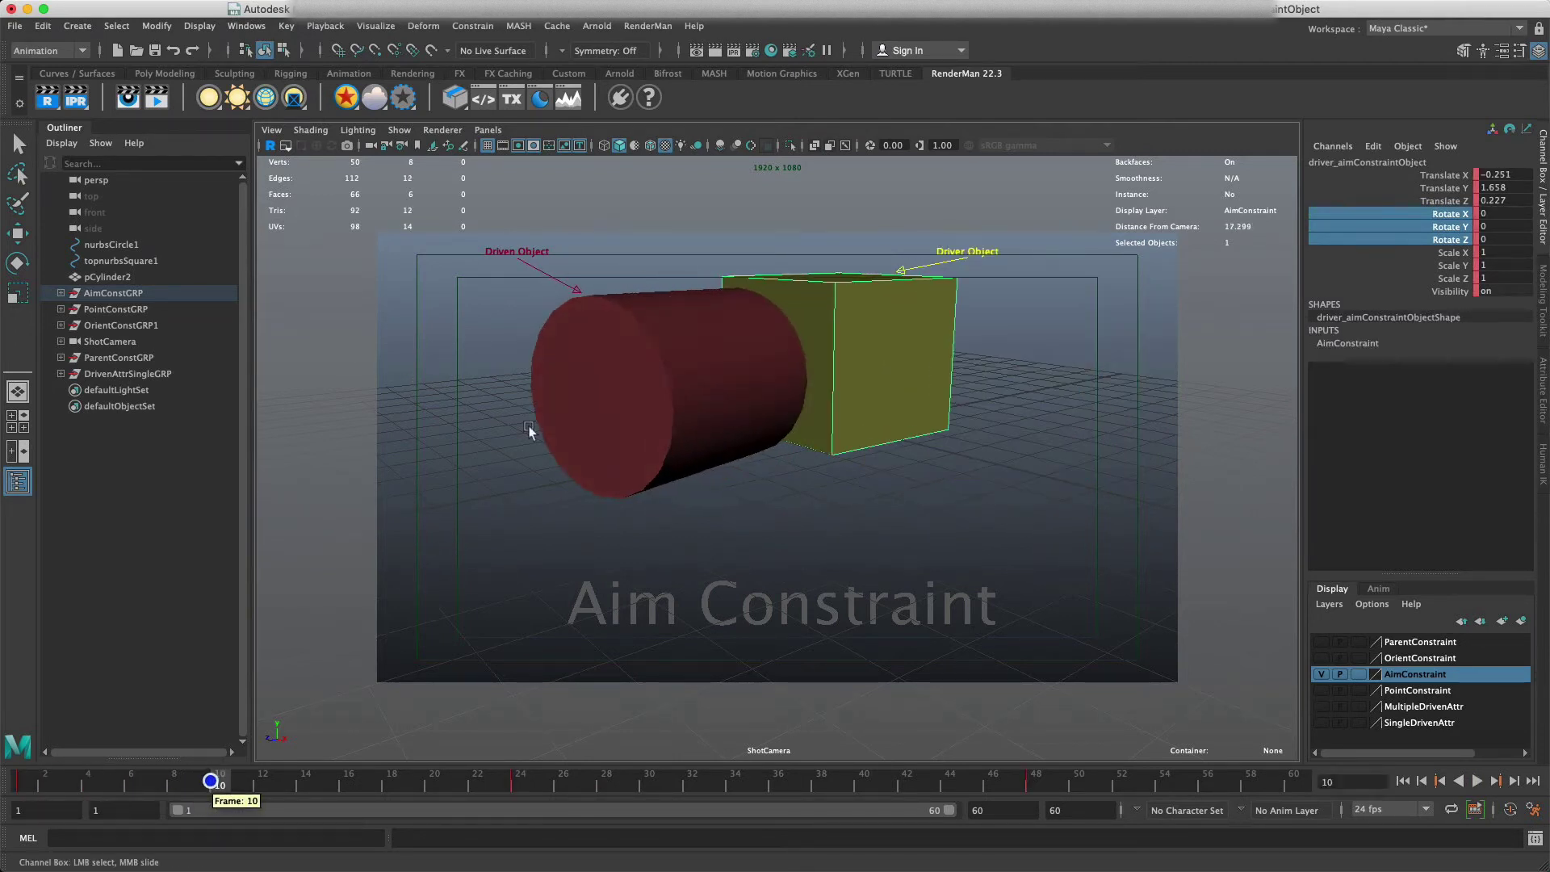
pyautogui.click(595, 405)
pyautogui.moveTo(86, 789); pyautogui.dragTo(907, 795)
pyautogui.click(801, 330)
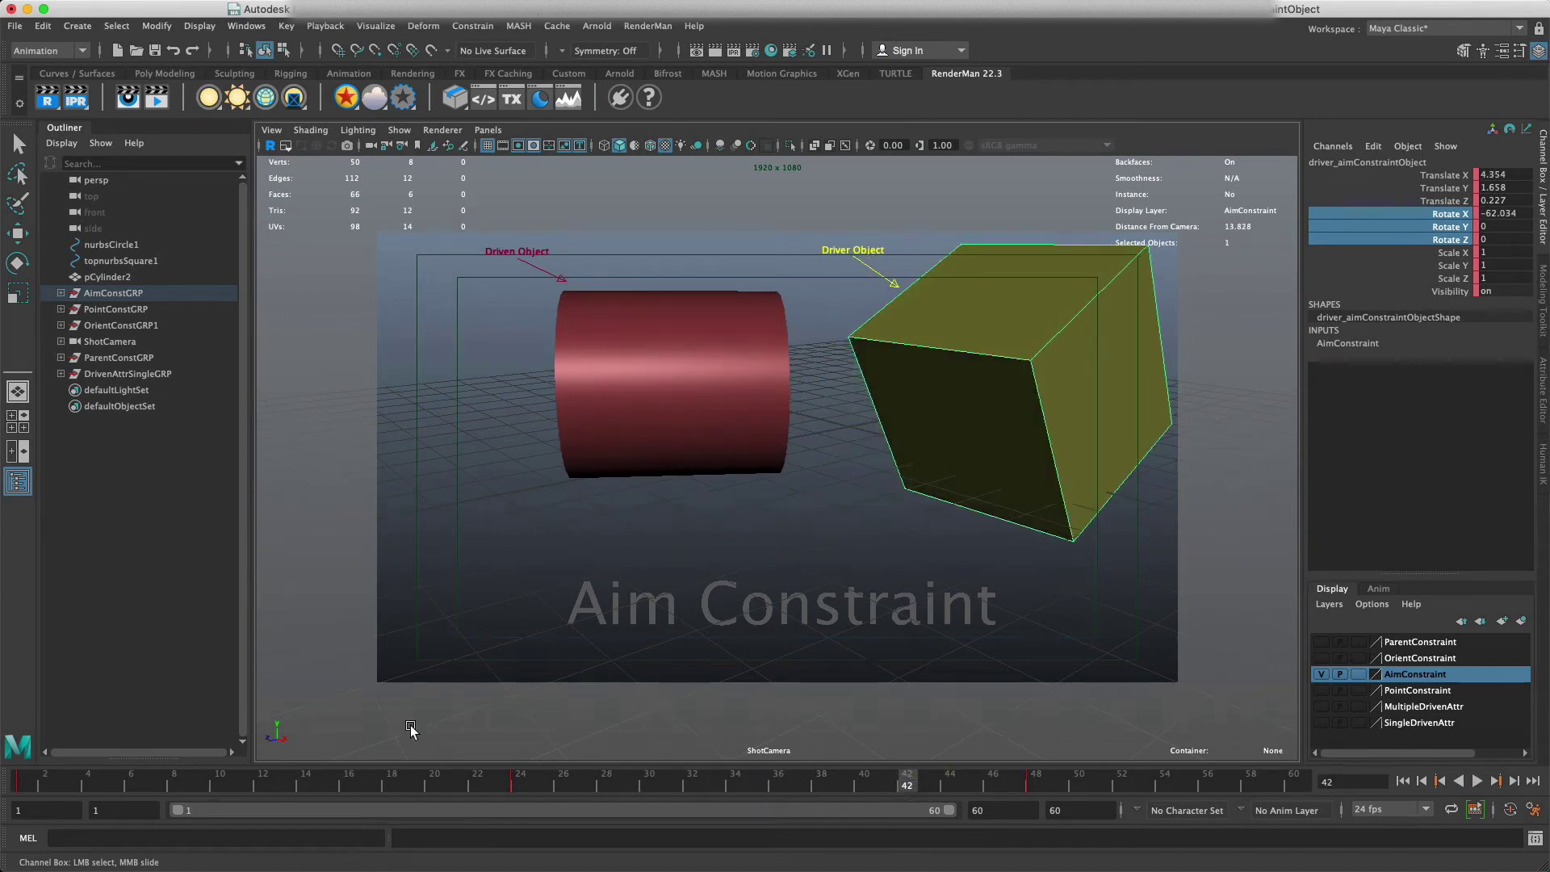
# - Select the driven cylinder in the Aim Constraint example and scrub the animation to frame 28 to check its rotation channels
pyautogui.click(719, 356)
pyautogui.moveTo(586, 763)
pyautogui.mouseDown()
pyautogui.moveTo(565, 787)
pyautogui.moveTo(908, 787)
pyautogui.moveTo(581, 787)
pyautogui.moveTo(145, 755)
pyautogui.moveTo(105, 771)
pyautogui.moveTo(602, 767)
pyautogui.mouseUp()
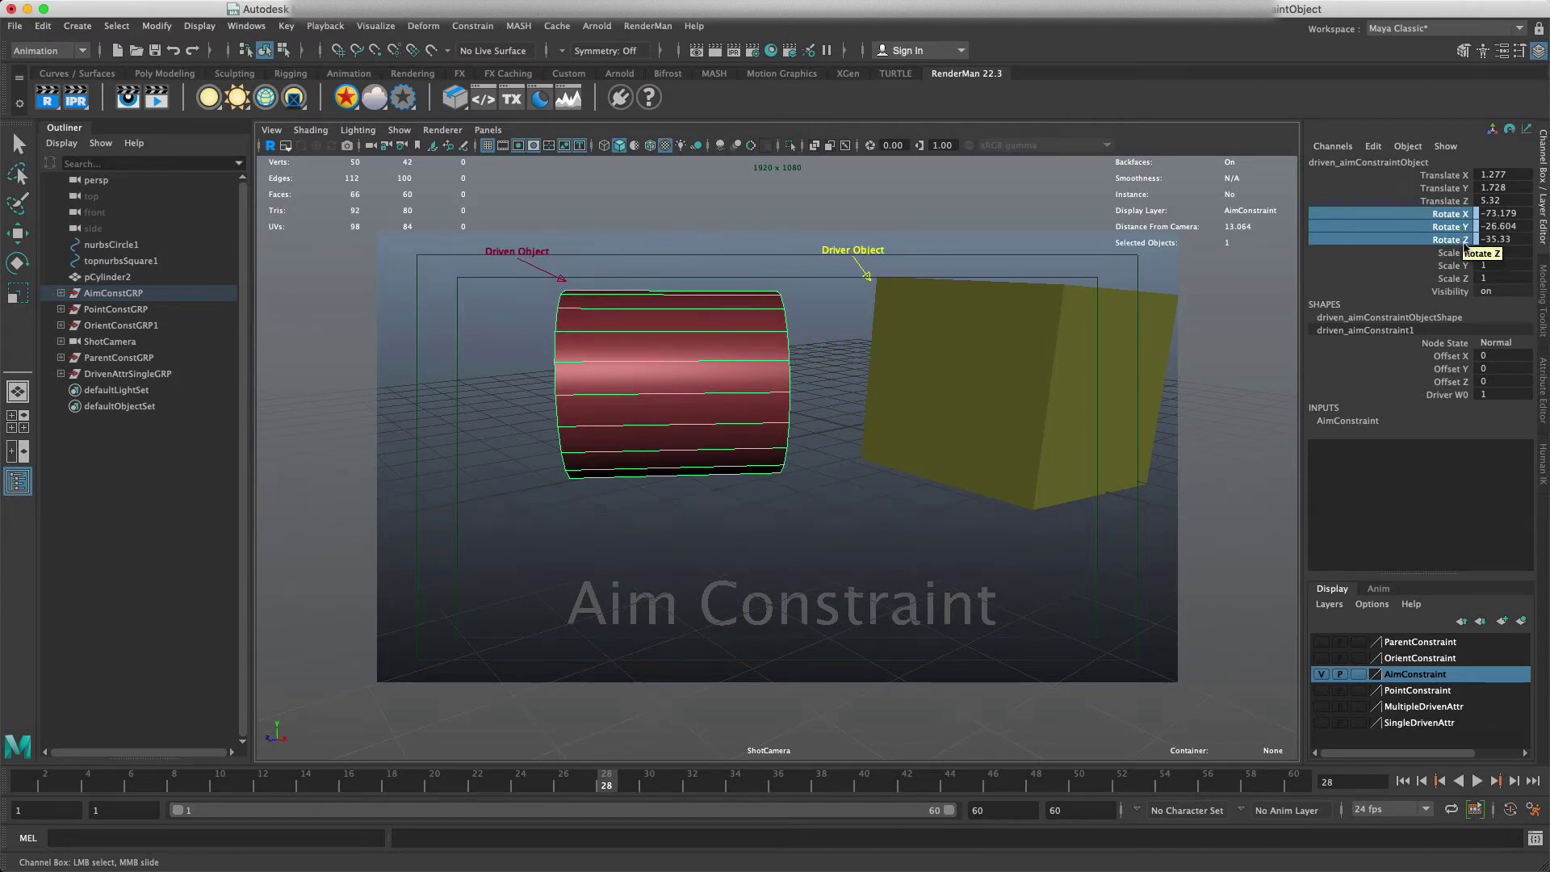
# - Hide the AimConstraint layer and show the PointConstraint layer
pyautogui.click(1322, 674)
pyautogui.click(1427, 692)
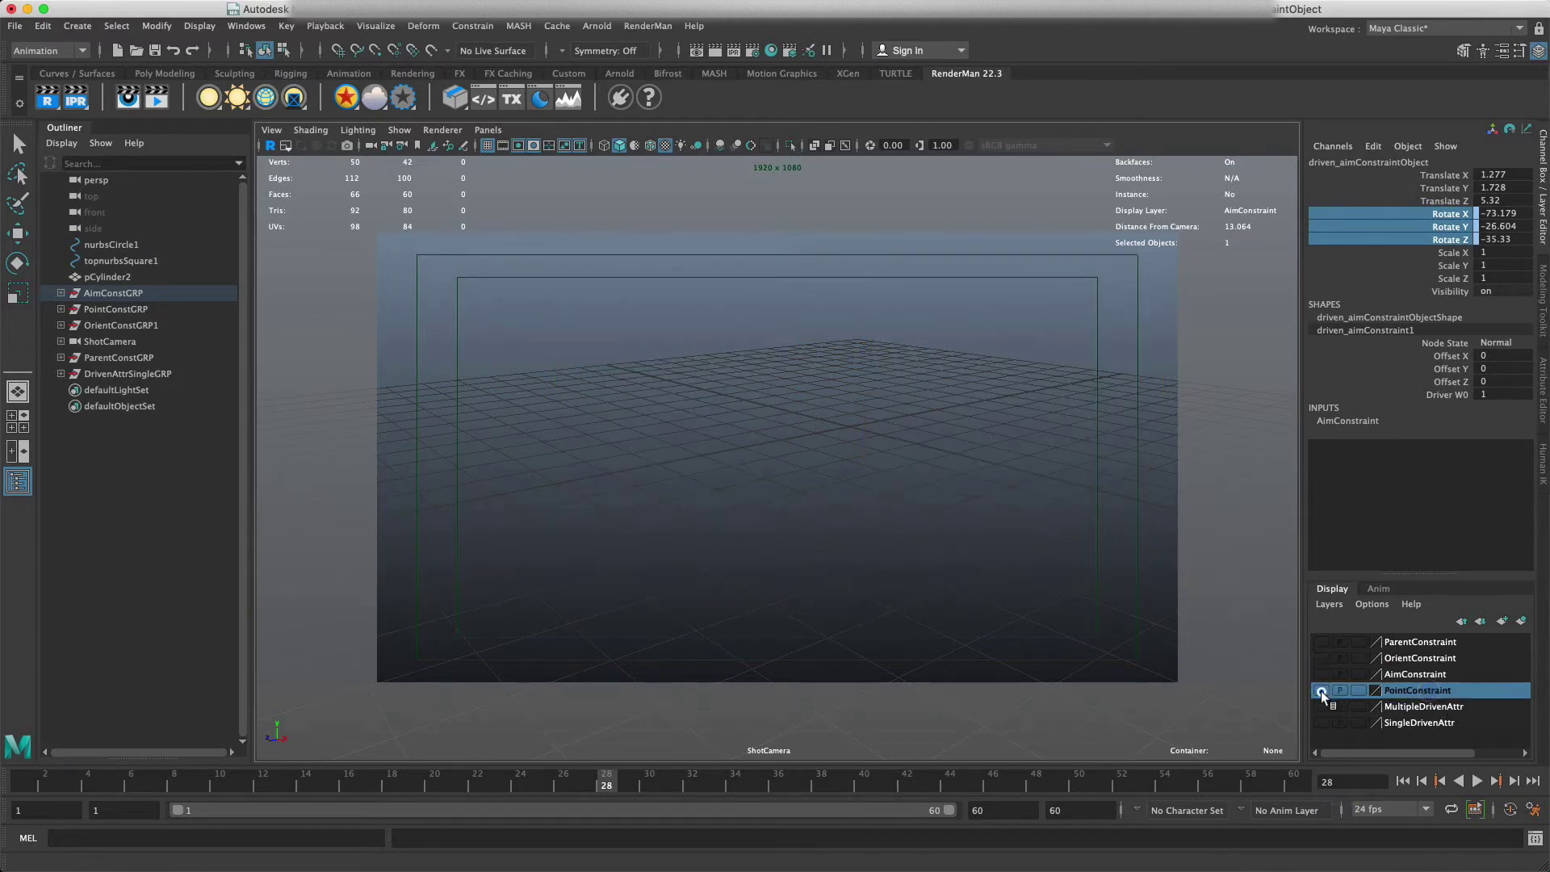
pyautogui.click(1321, 690)
# - Scrub the Point Constraint animation to frame 40 with the driver cube selected, comparing how the cube and the cylinder move
pyautogui.hotkey('alt', 'v')
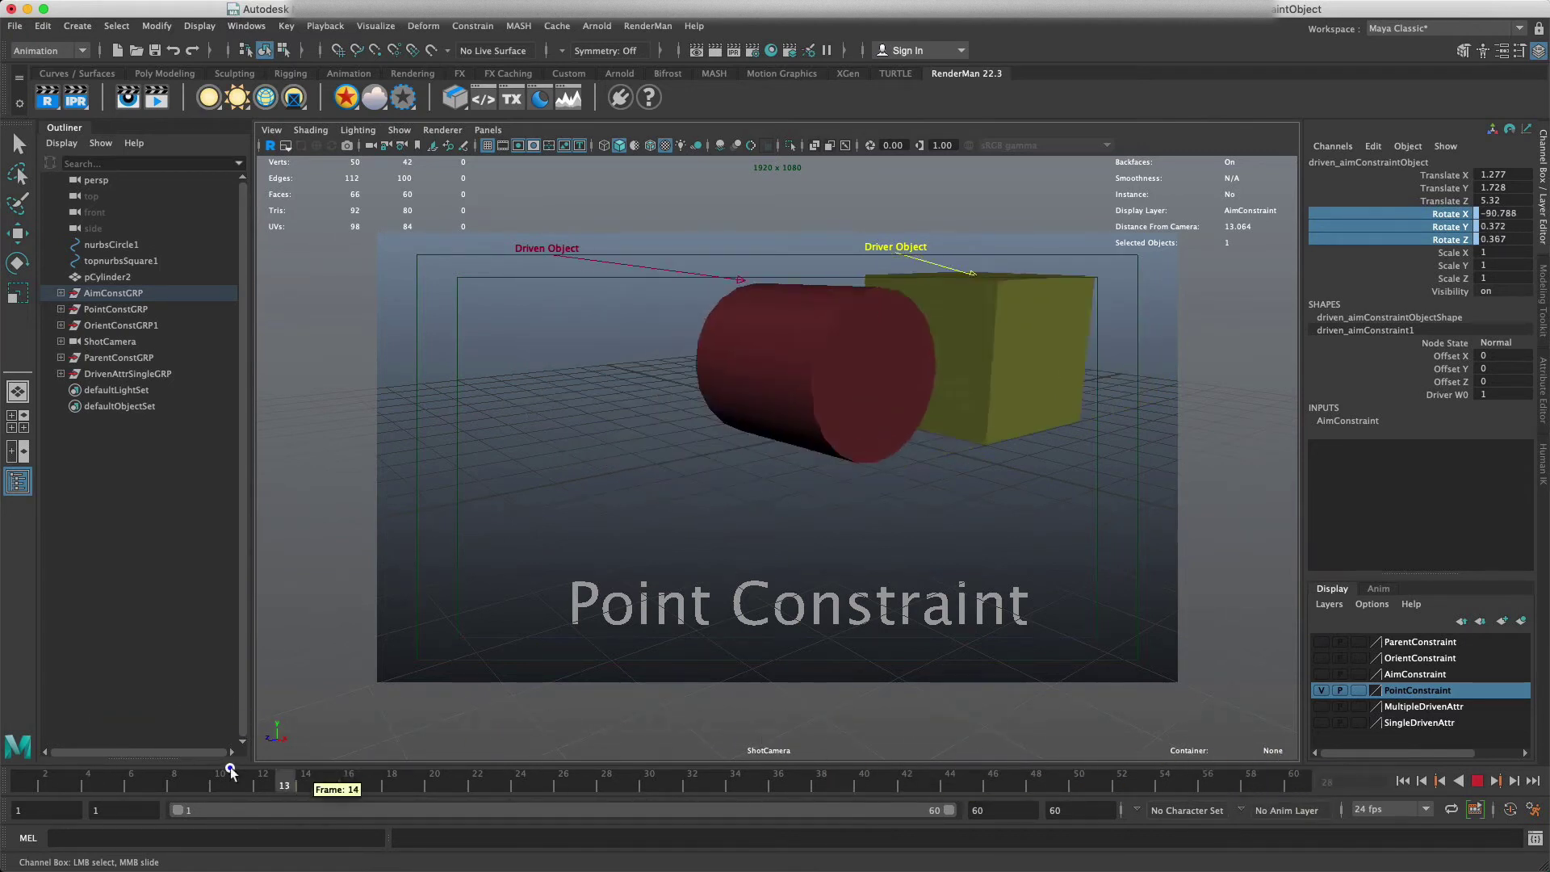
pyautogui.hotkey('alt', 'v')
pyautogui.click(917, 367)
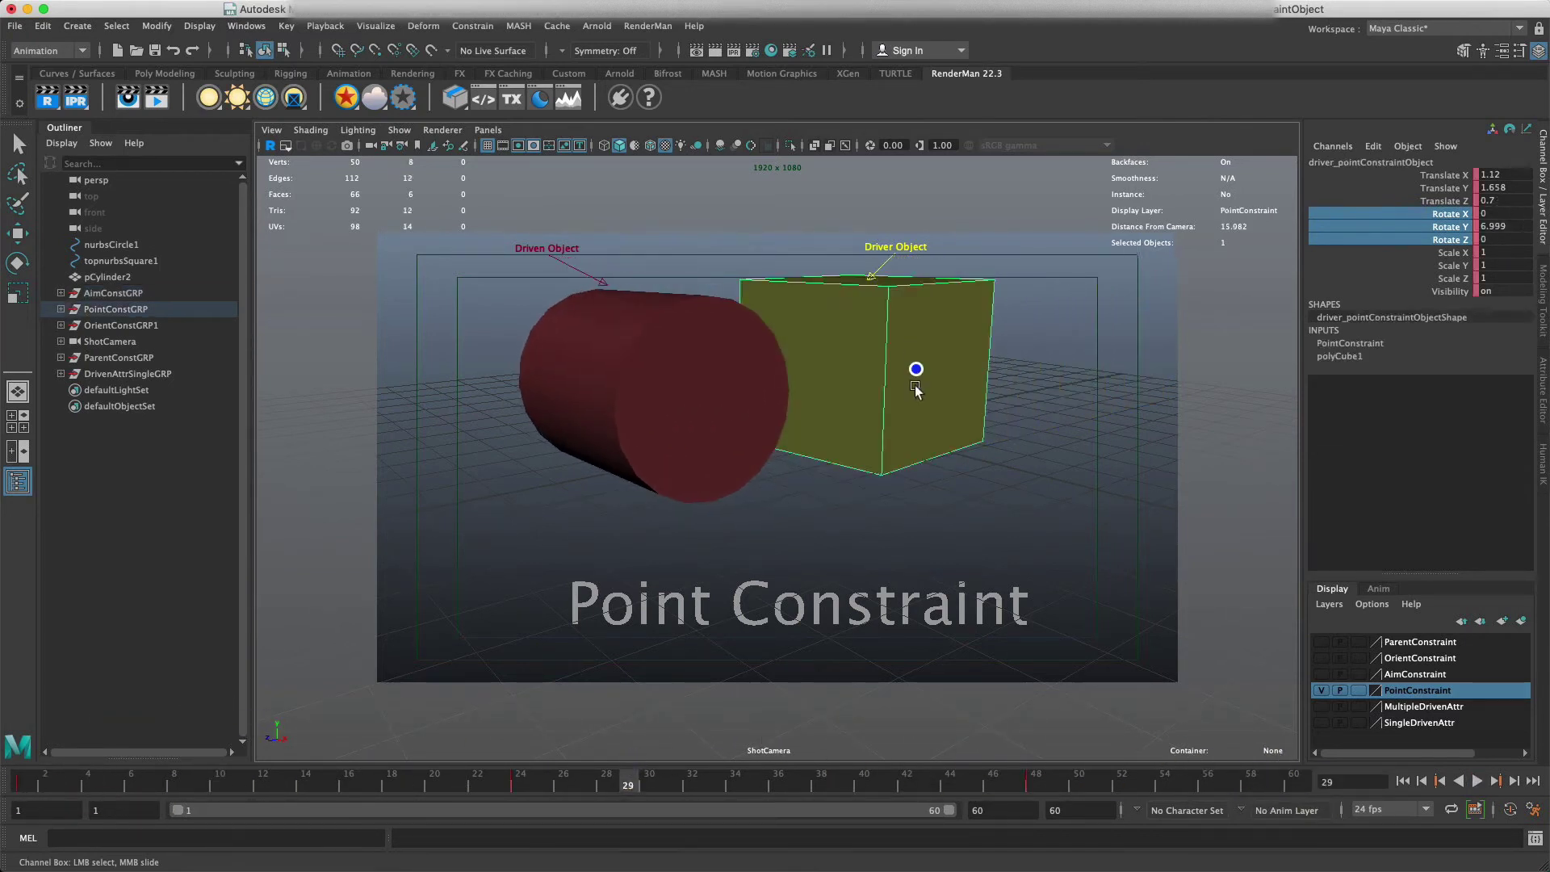
pyautogui.hotkey('alt', 'v')
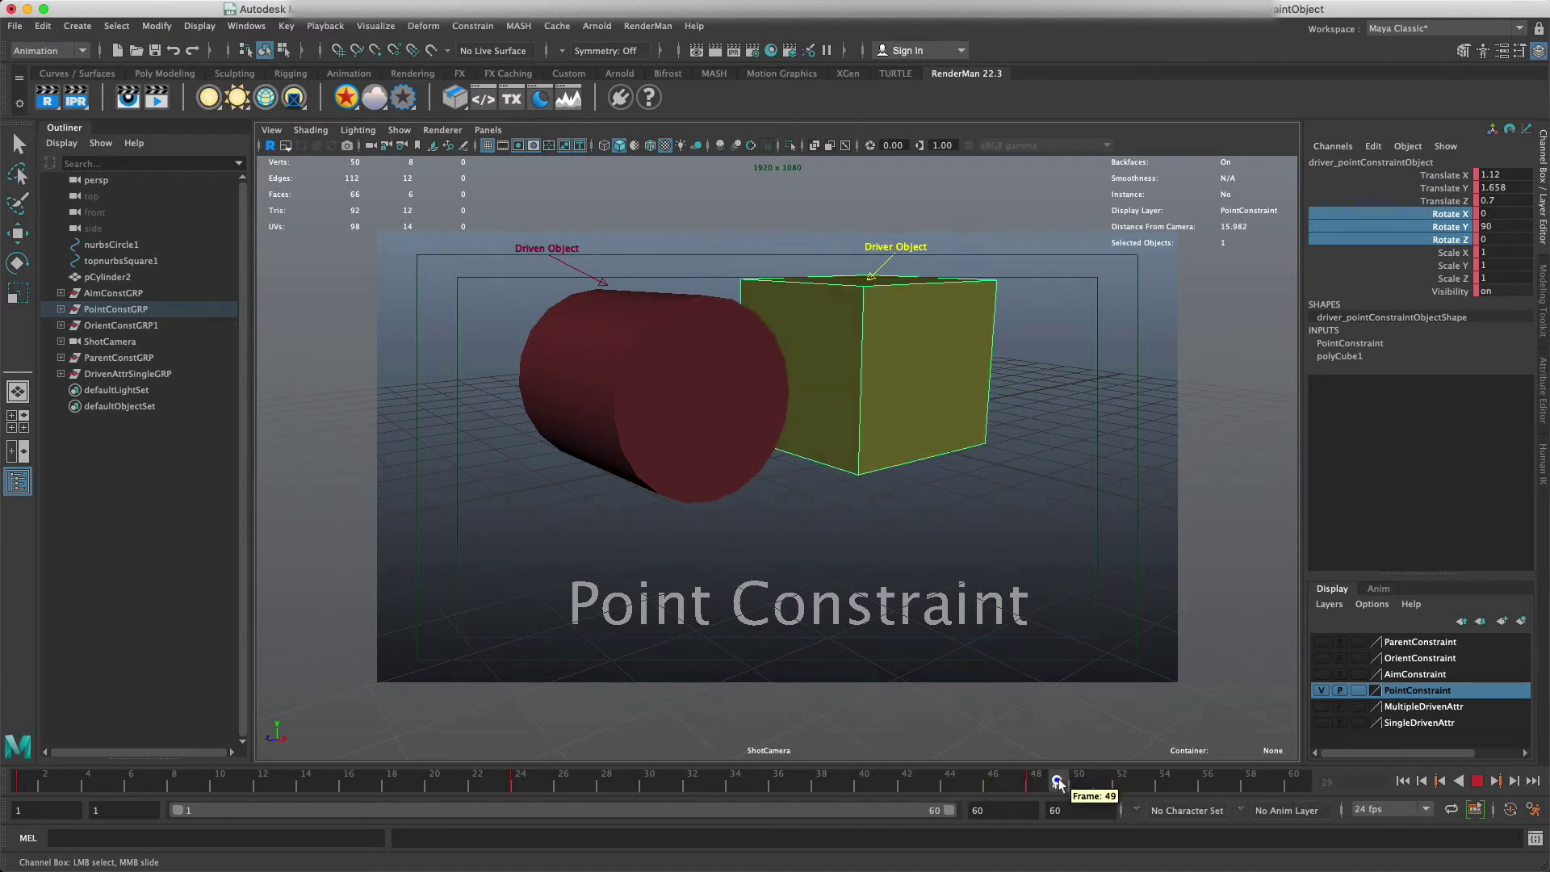
pyautogui.moveTo(912, 778); pyautogui.dragTo(860, 775)
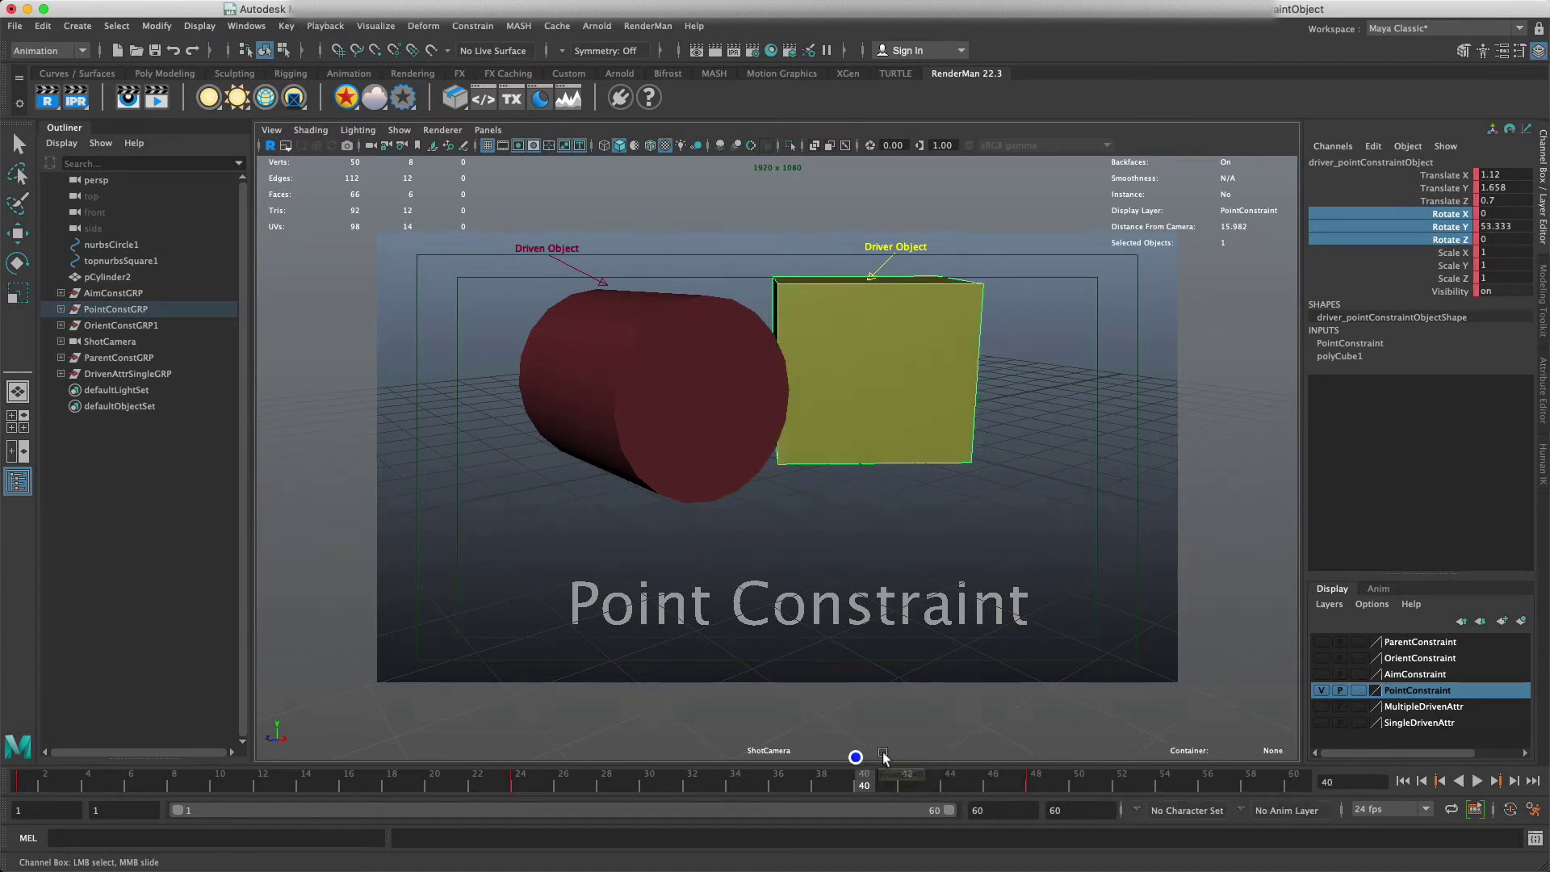
# - Hide the PointConstraint layer, show the ParentConstraint layer and return to frame 1
pyautogui.click(1322, 690)
pyautogui.click(1322, 642)
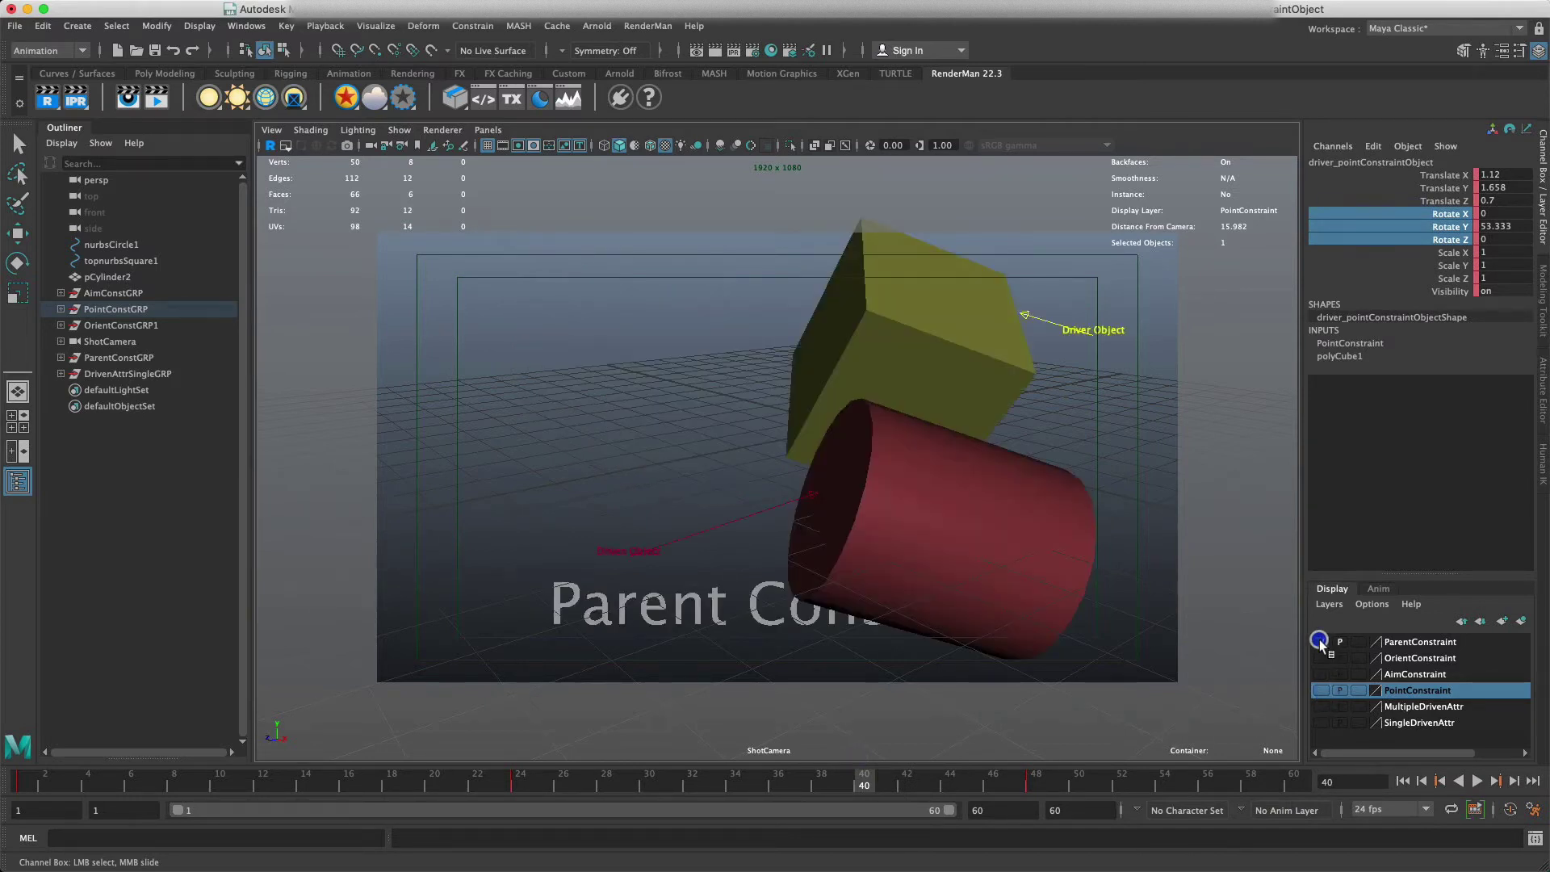
pyautogui.click(23, 782)
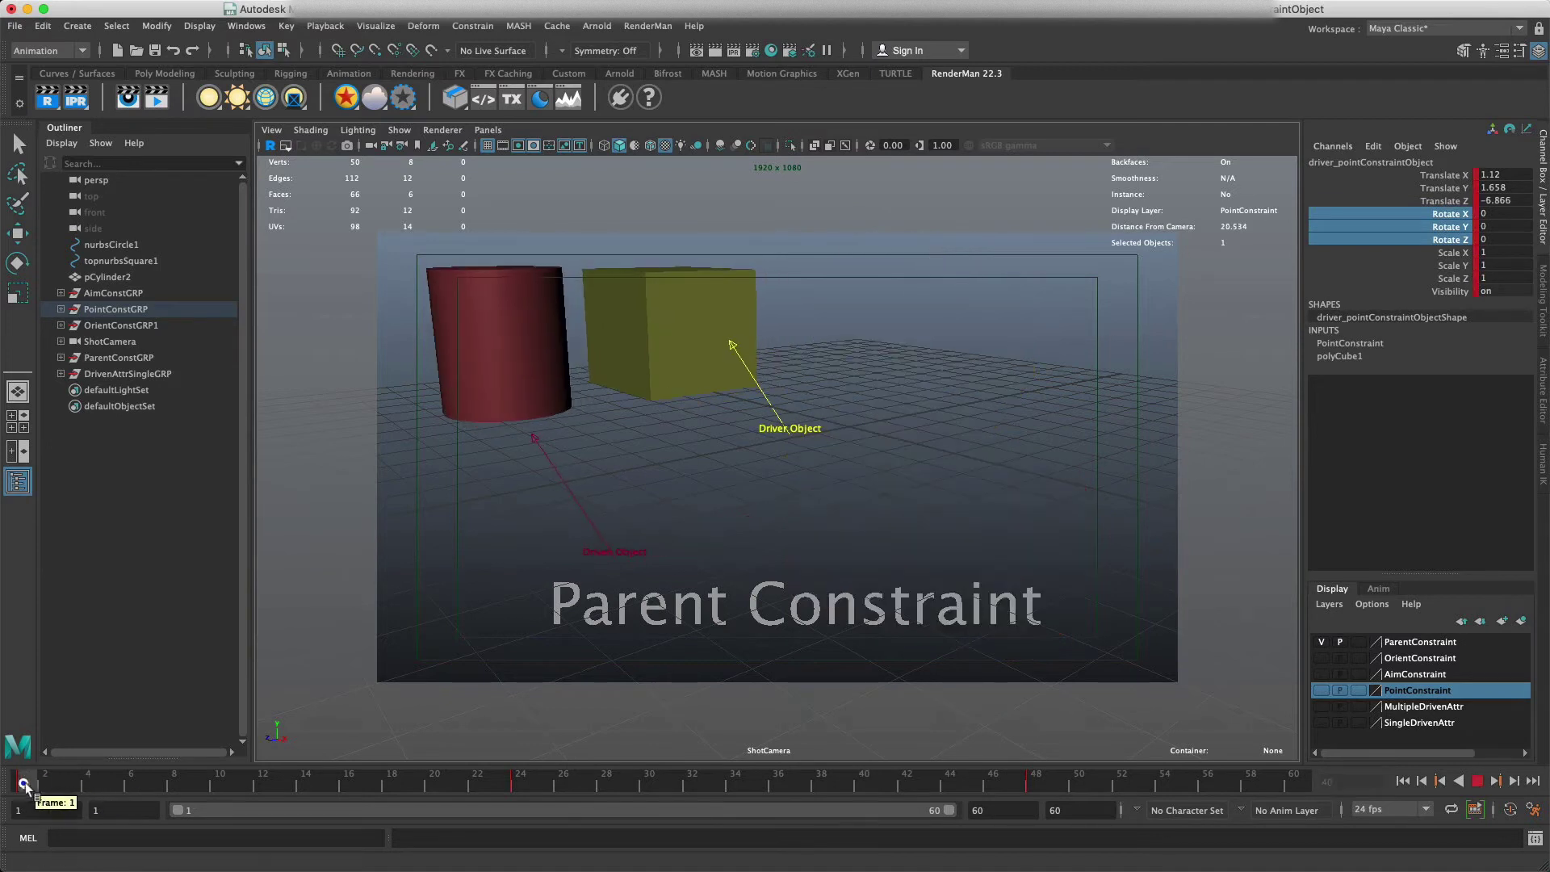
# - Select the driver cube plus the driven cylinder and review the Parent Constraint options, leaving without applying them
pyautogui.click(698, 326)
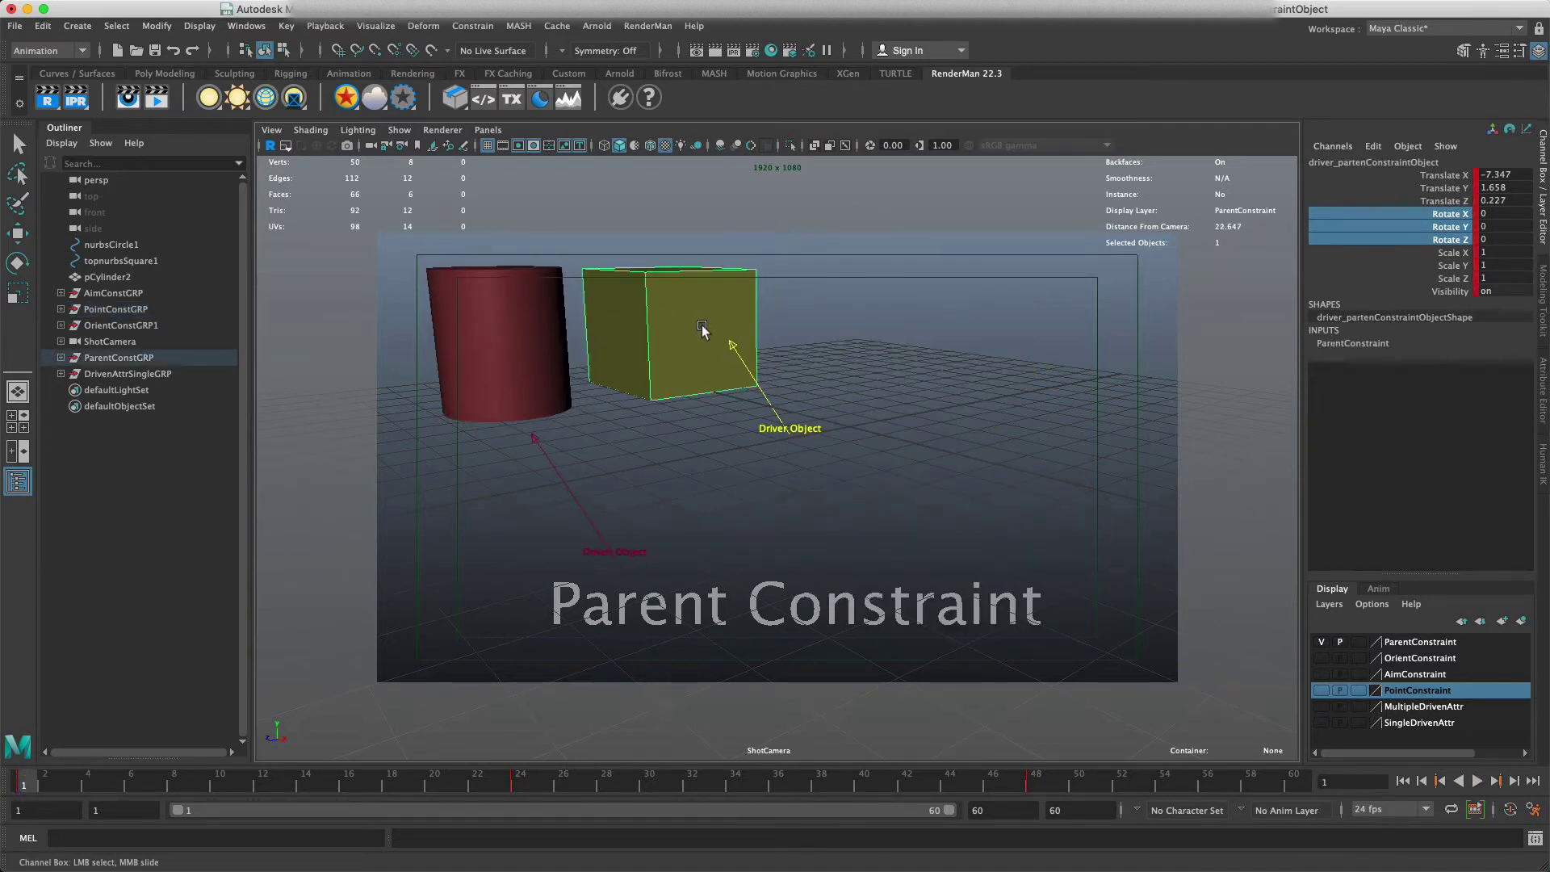
pyautogui.keyDown('shift'); pyautogui.click(530, 348); pyautogui.keyUp('shift')
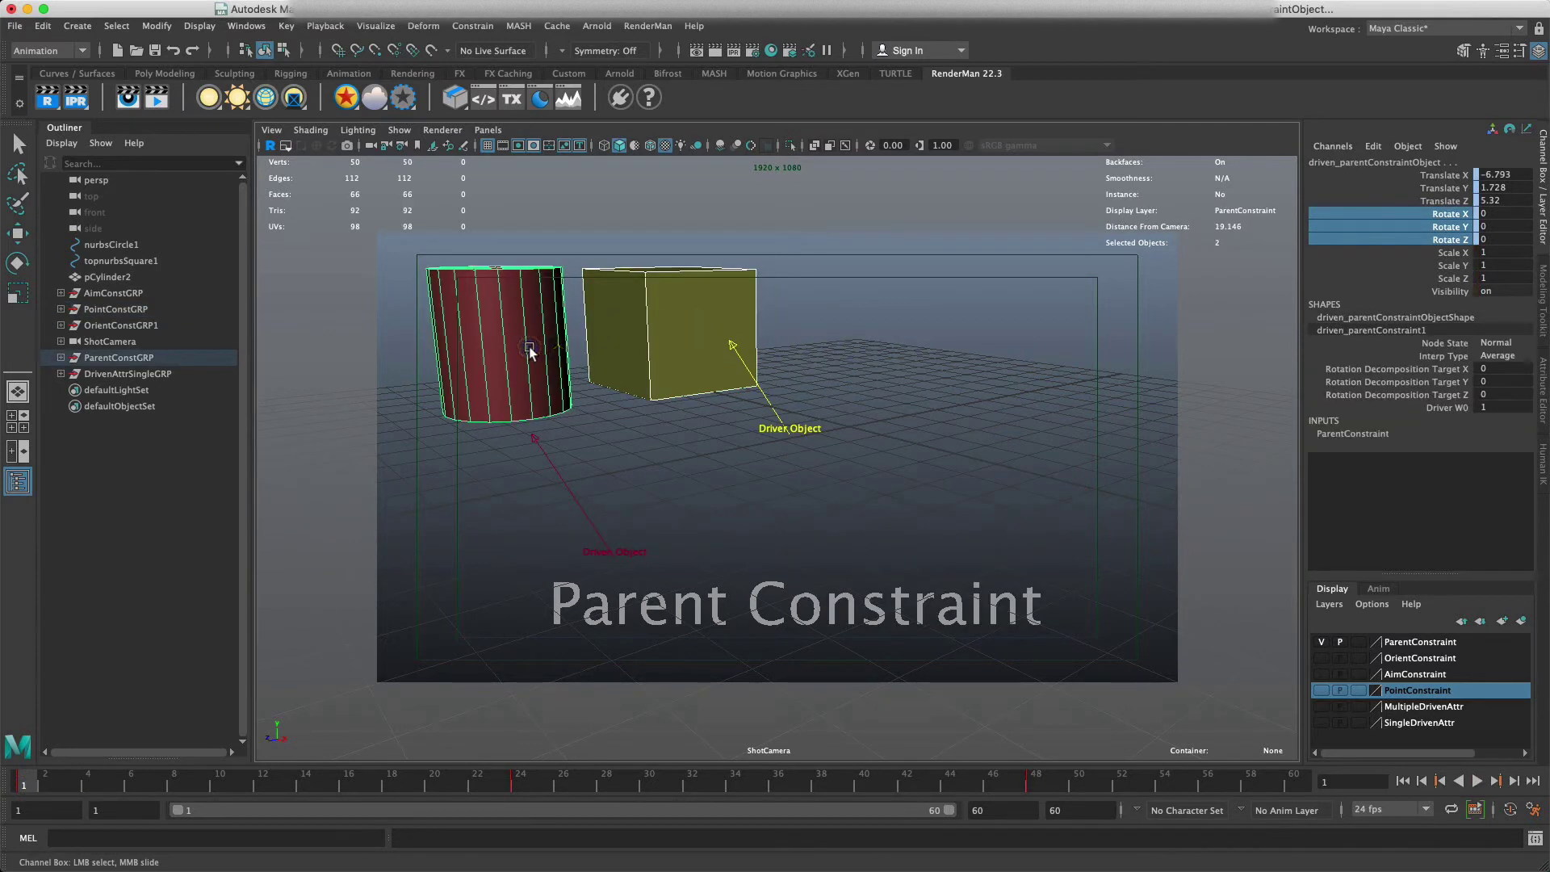
pyautogui.click(472, 25)
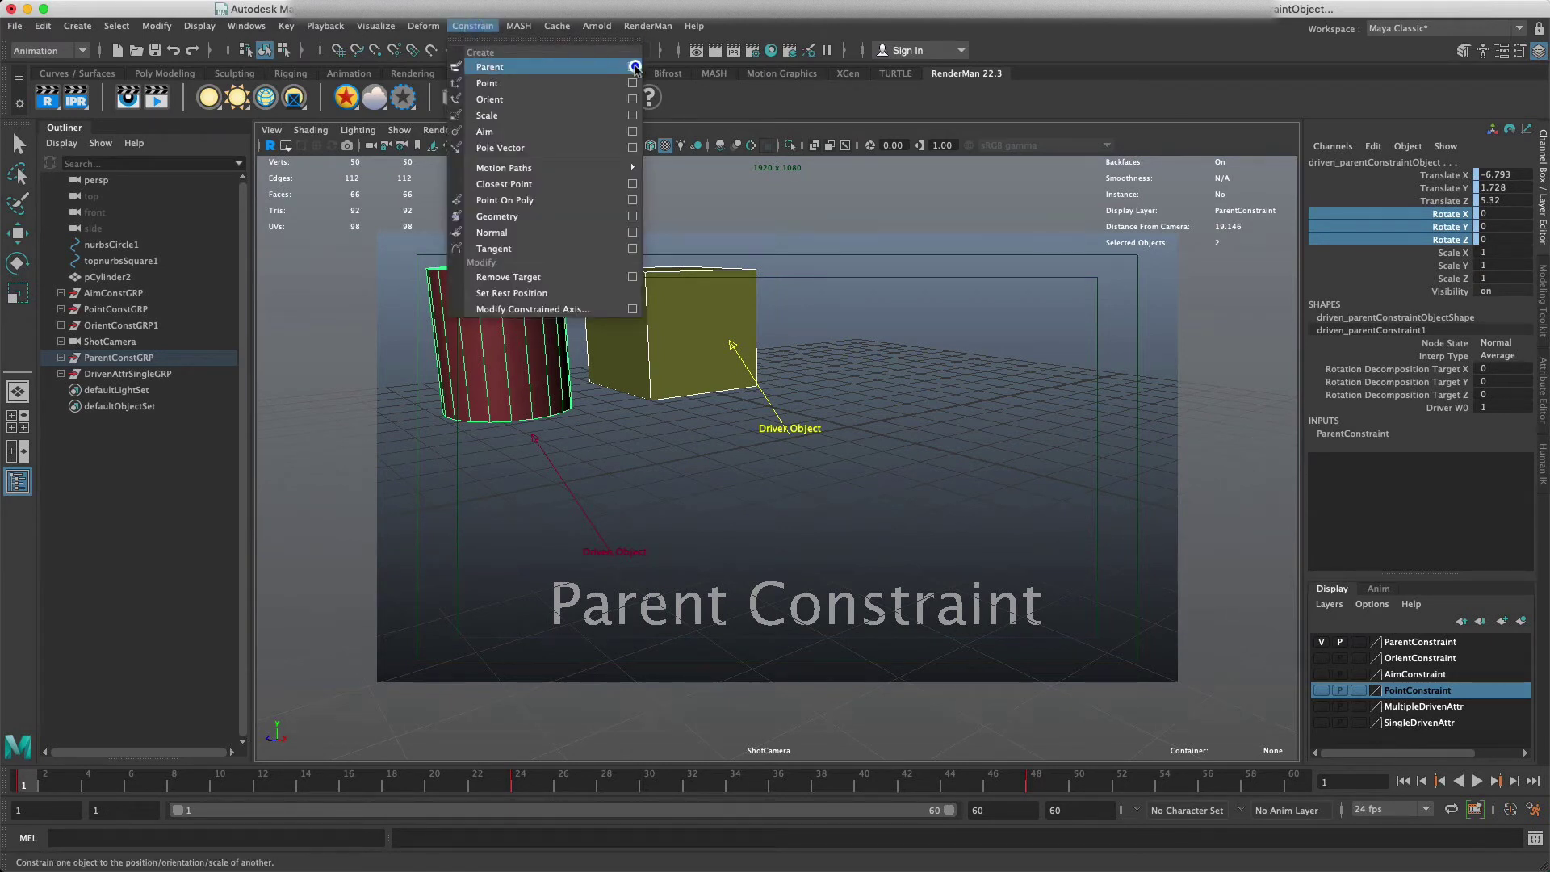
pyautogui.click(634, 67)
pyautogui.moveTo(949, 402); pyautogui.dragTo(922, 359)
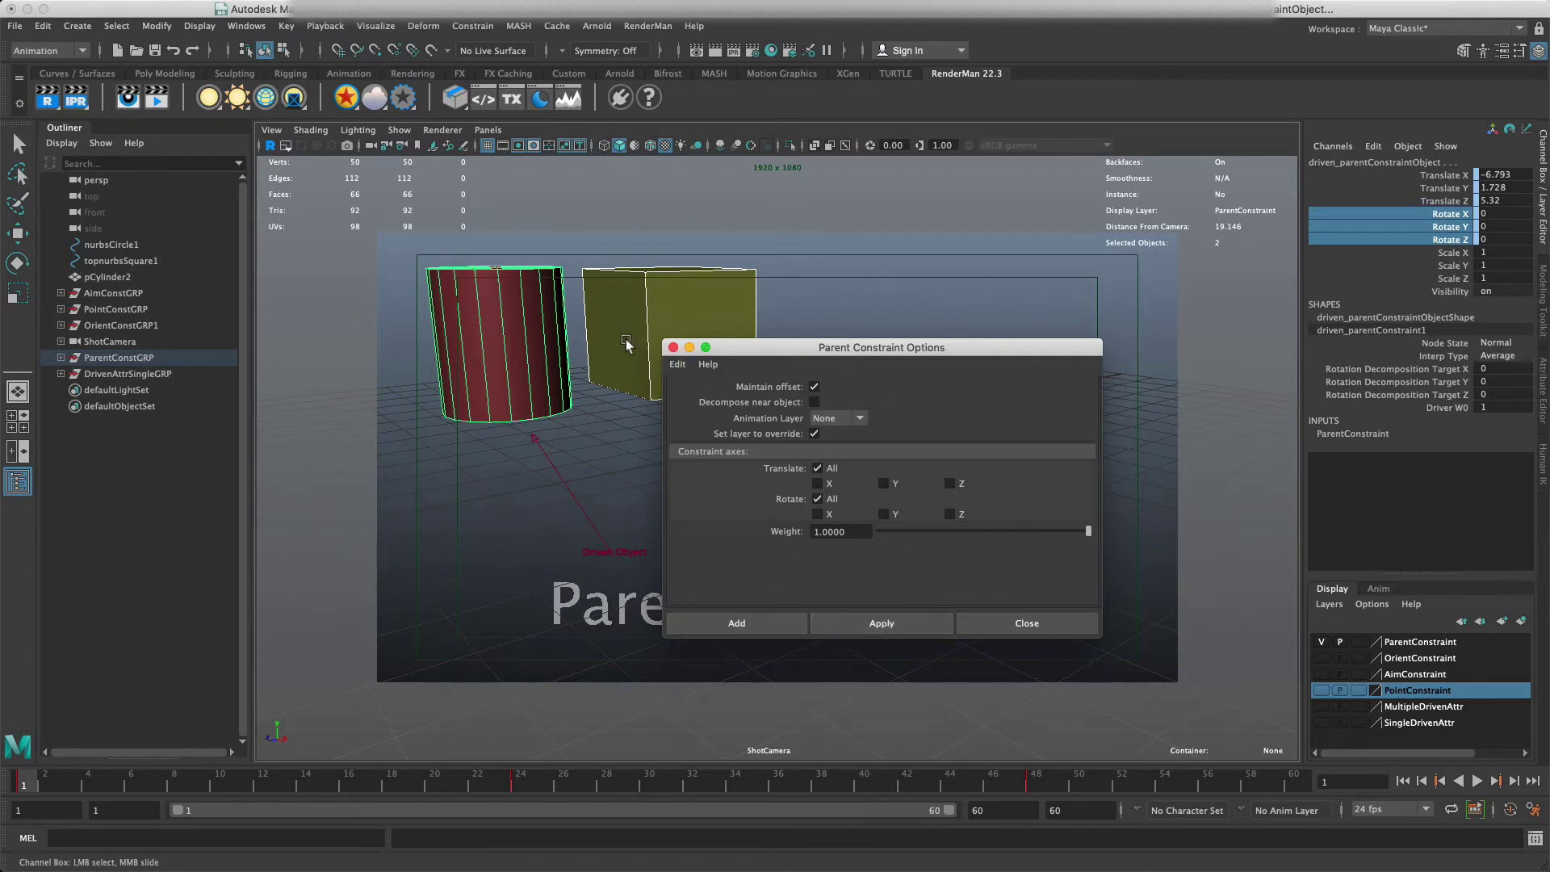
pyautogui.click(674, 349)
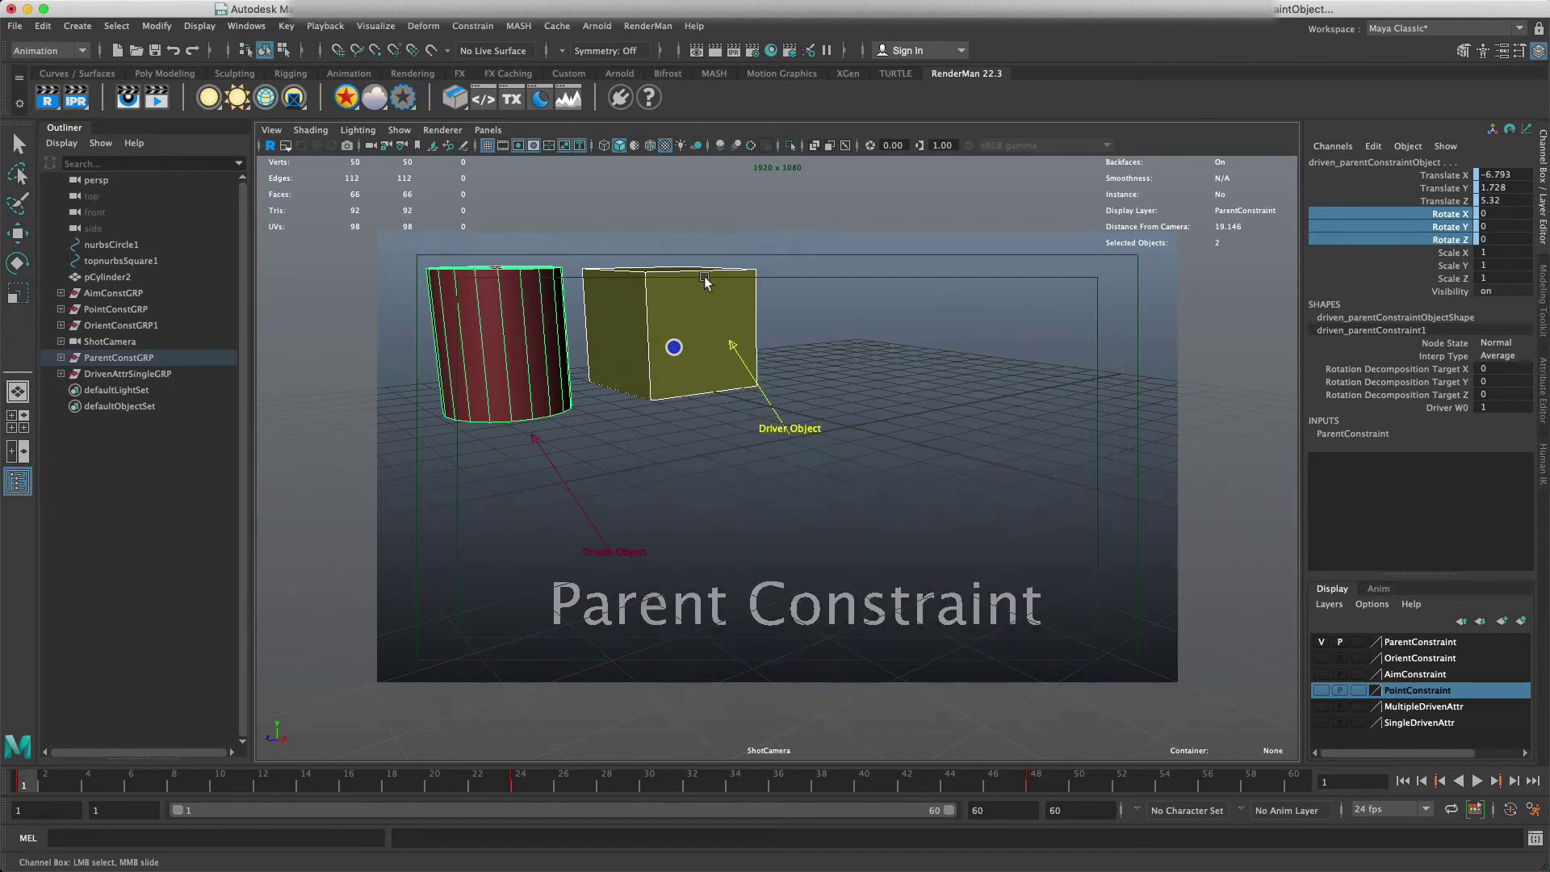
# - Review the Point Constraint options, switching Maintain offset on and off and checking the Offset values, without applying them
pyautogui.click(473, 25)
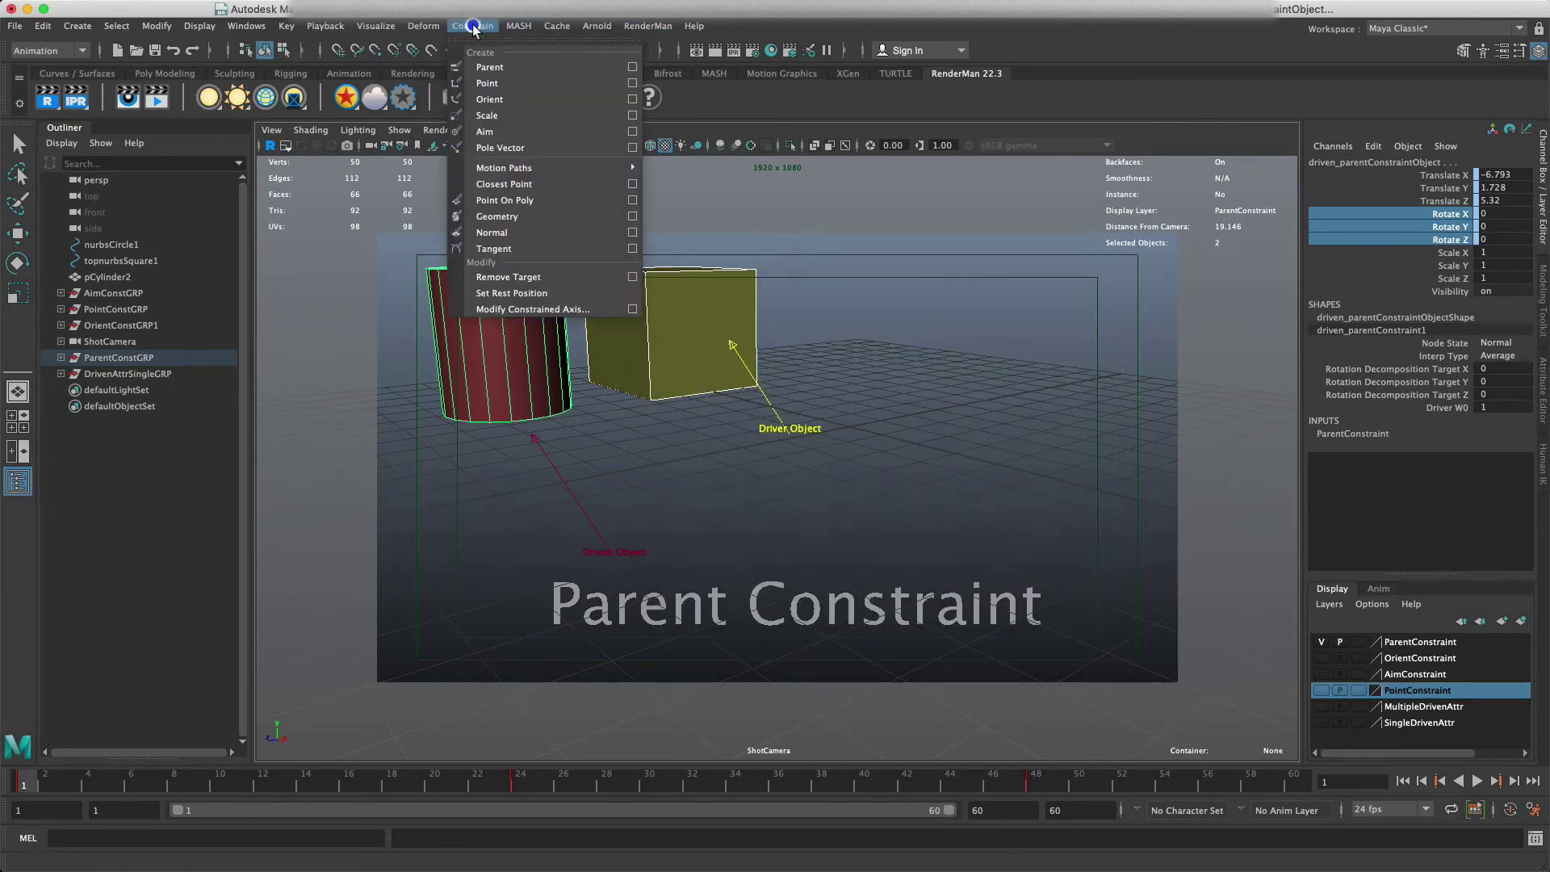
pyautogui.click(633, 83)
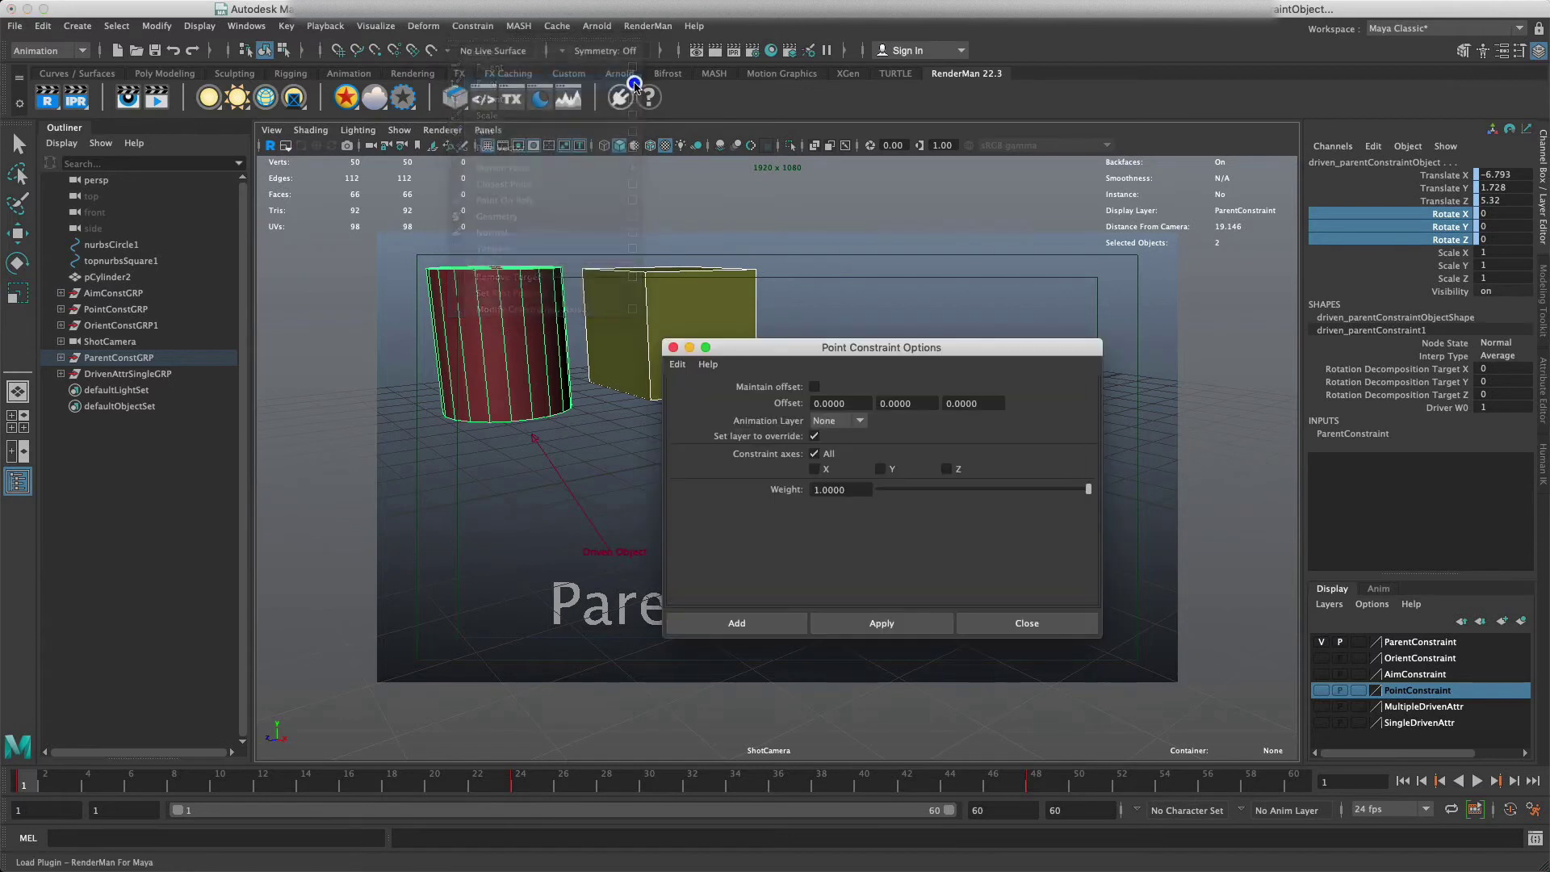
pyautogui.click(816, 388)
pyautogui.click(816, 388)
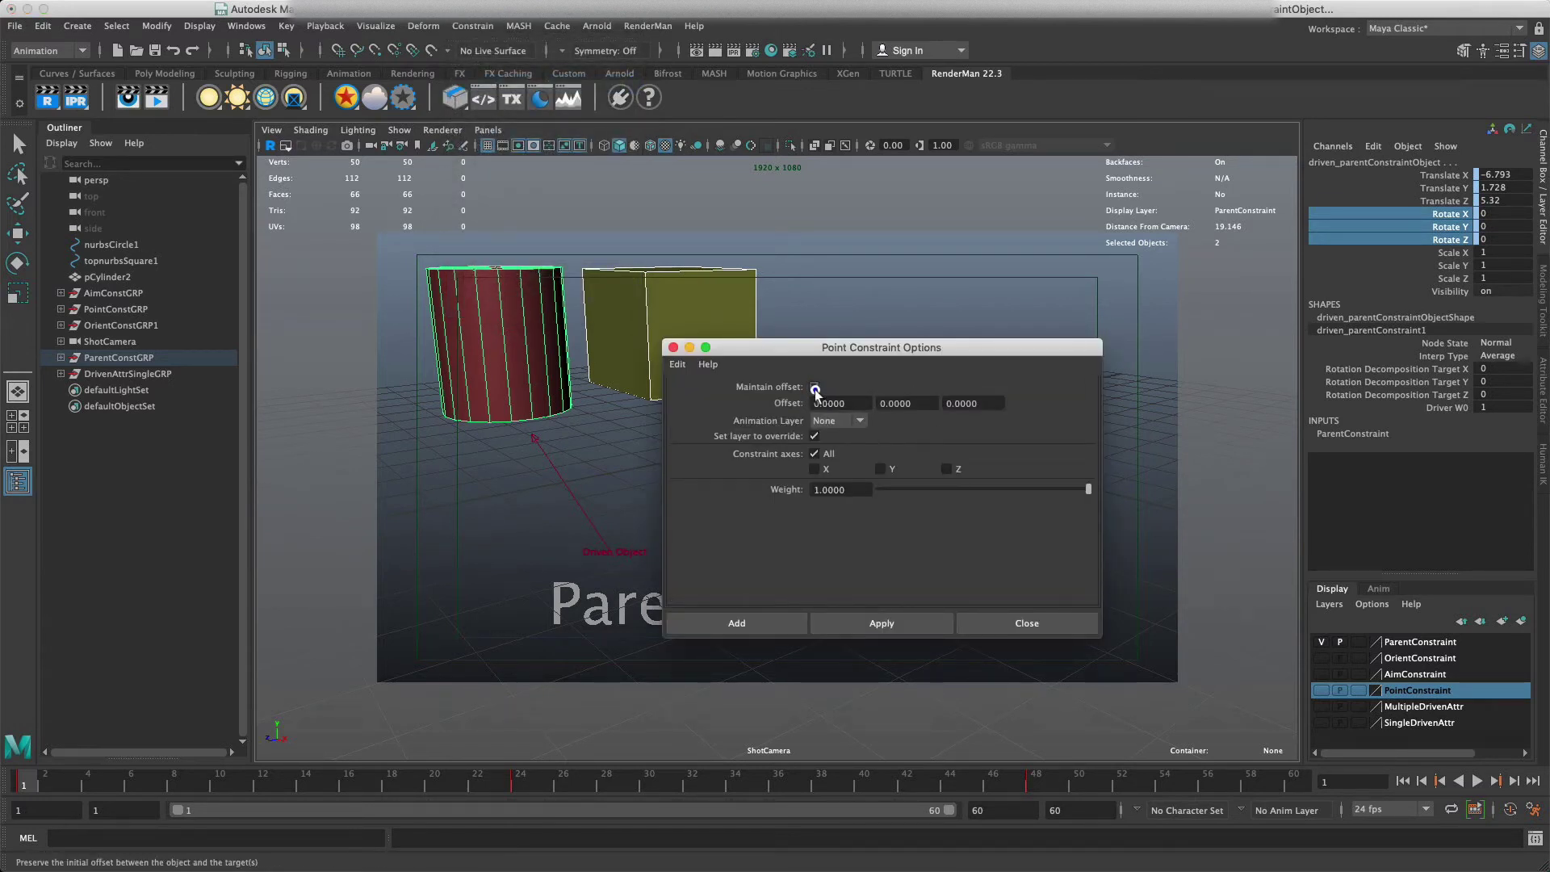
pyautogui.click(815, 387)
pyautogui.click(816, 387)
pyautogui.moveTo(985, 406); pyautogui.dragTo(878, 405)
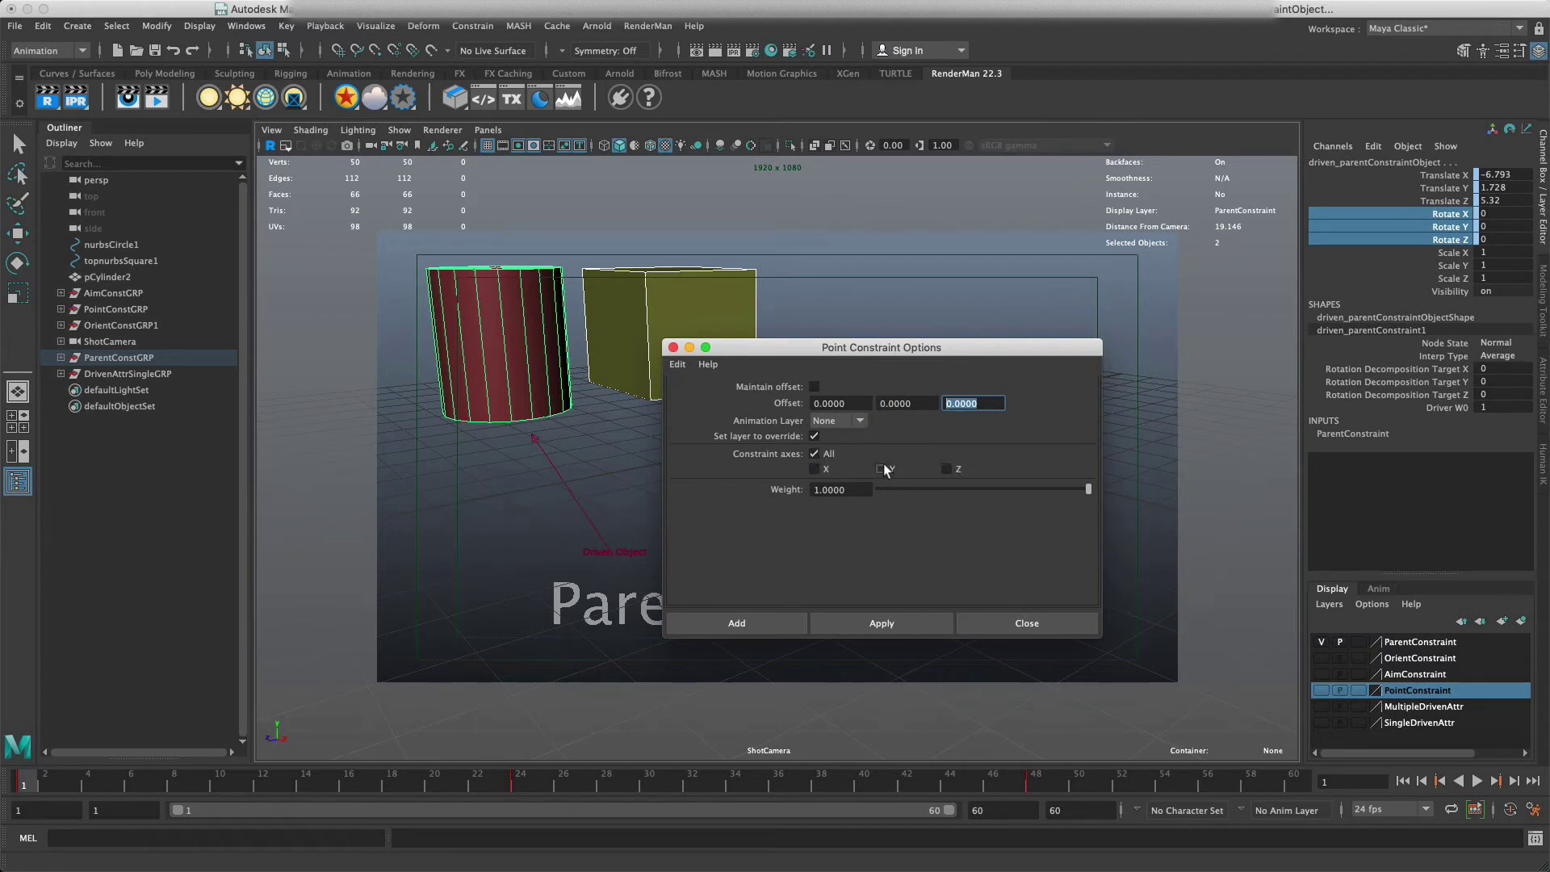
pyautogui.click(675, 352)
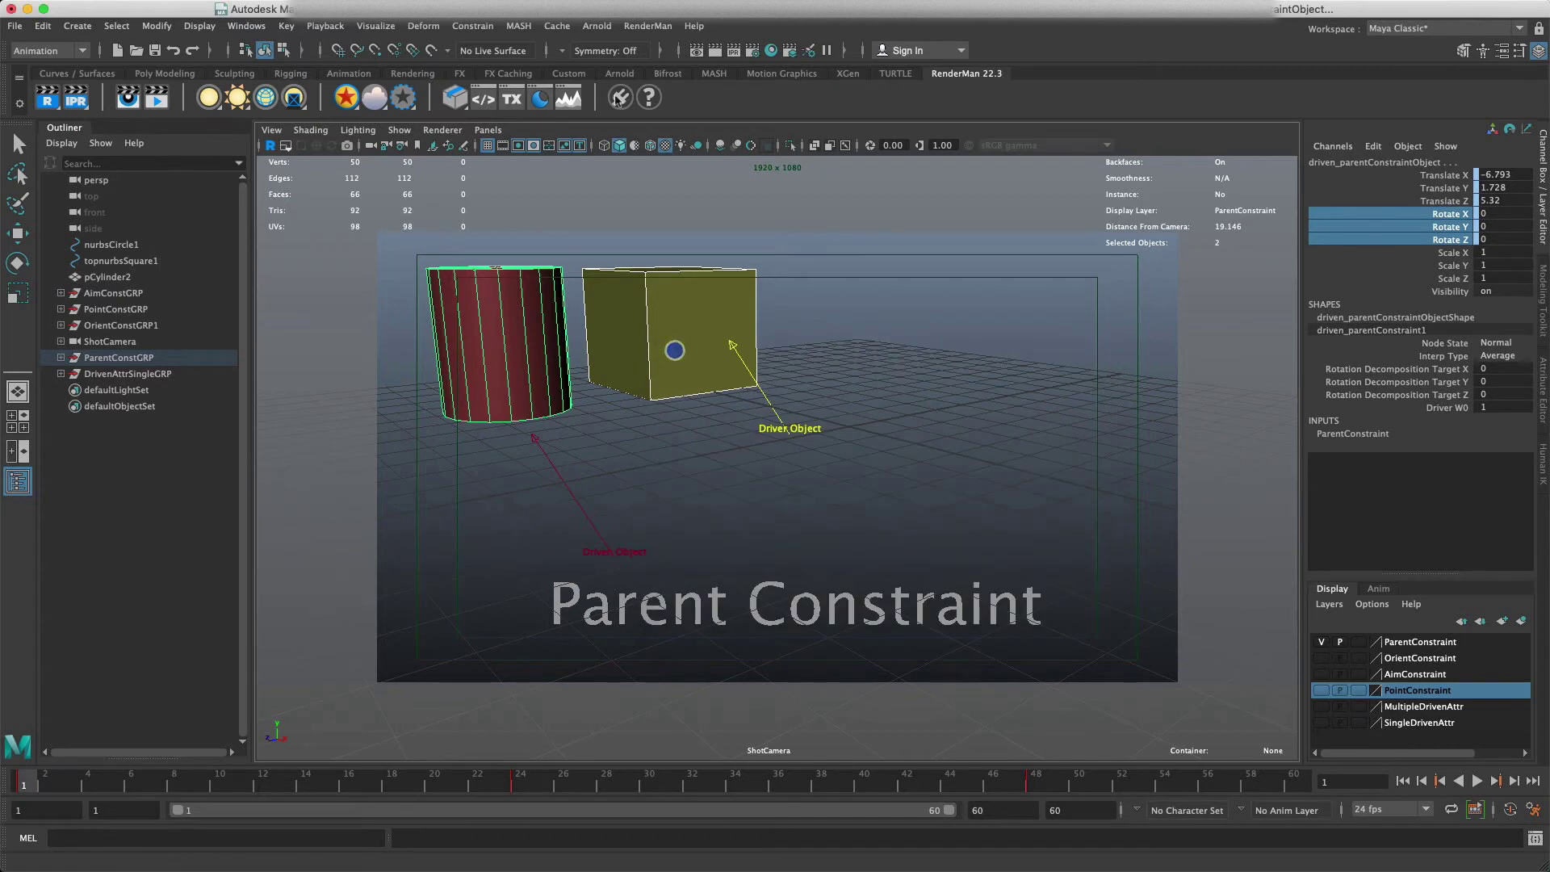
# - Review the Orient Constraint options for the selected cube and cylinder without applying them
pyautogui.click(472, 26)
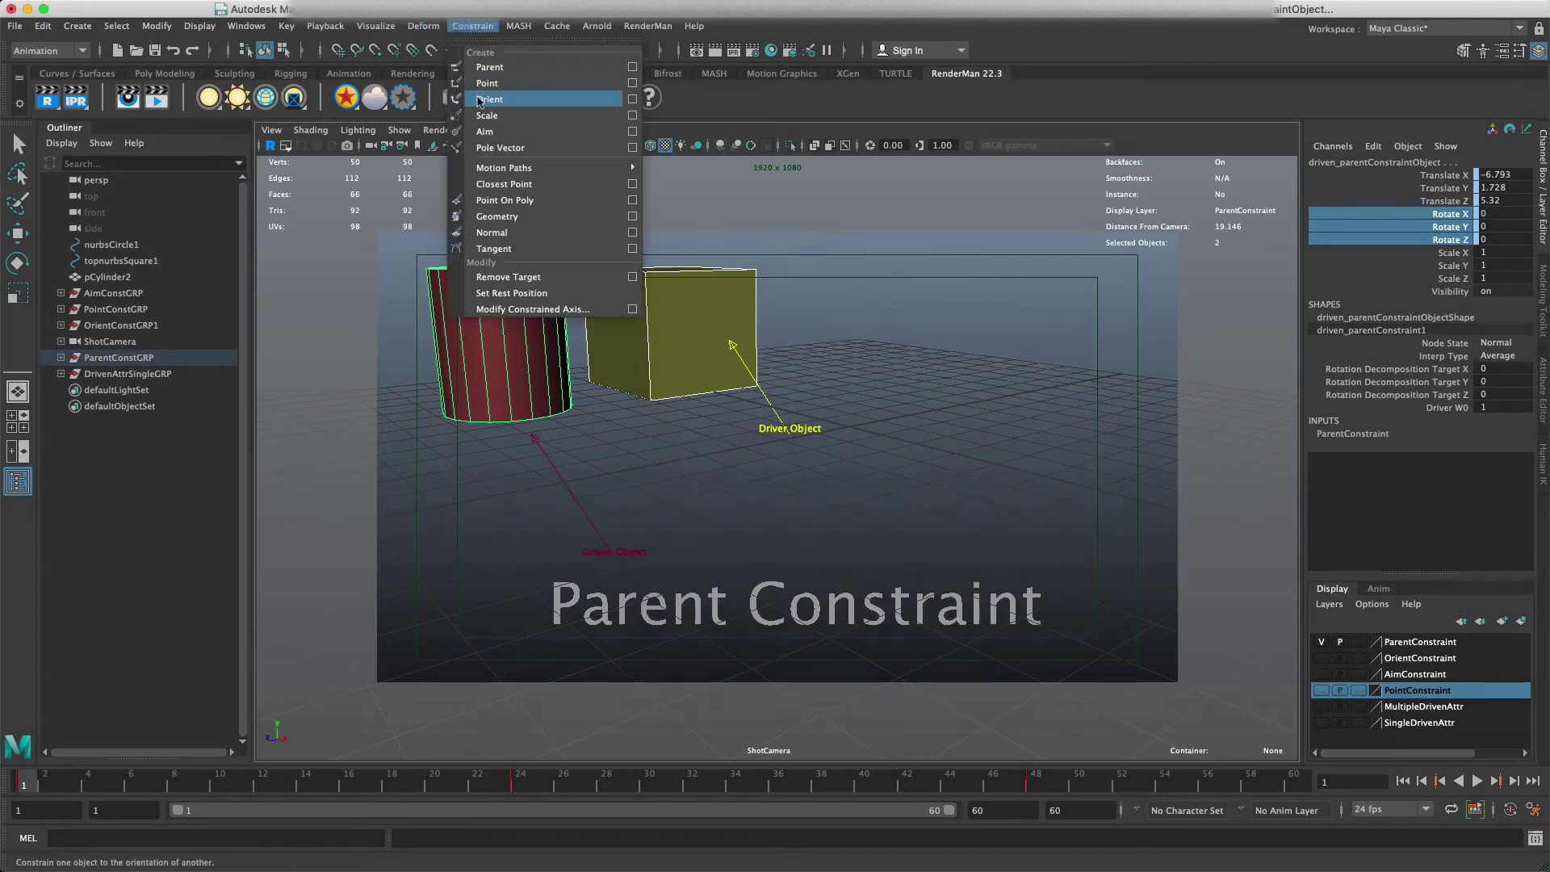
pyautogui.click(632, 99)
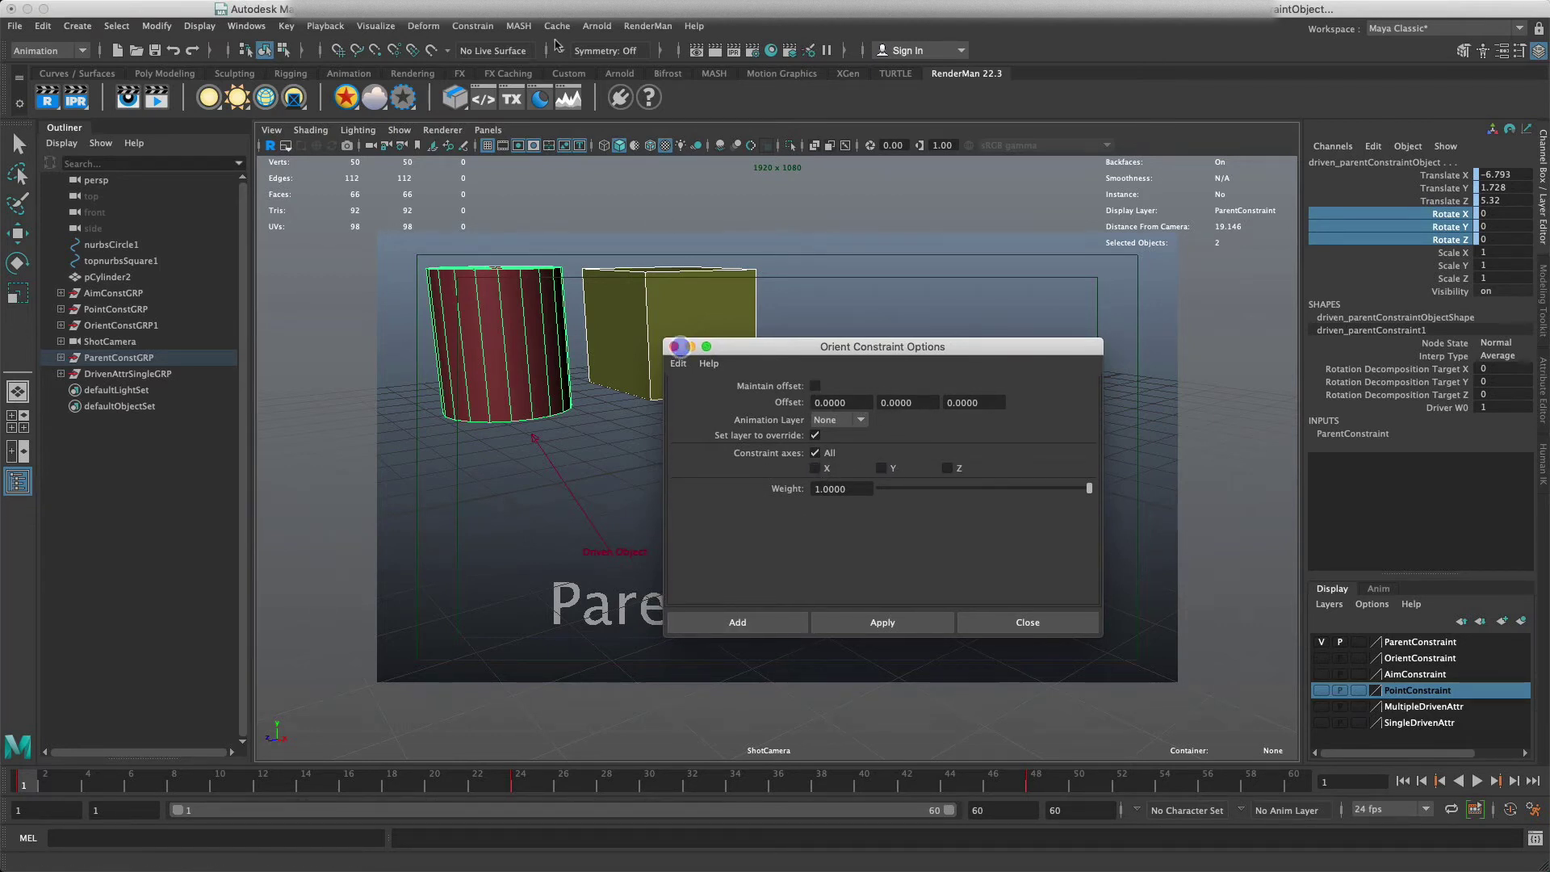
pyautogui.click(675, 347)
# - Review the Aim Constraint options, including the aim vector, without applying them
pyautogui.click(472, 26)
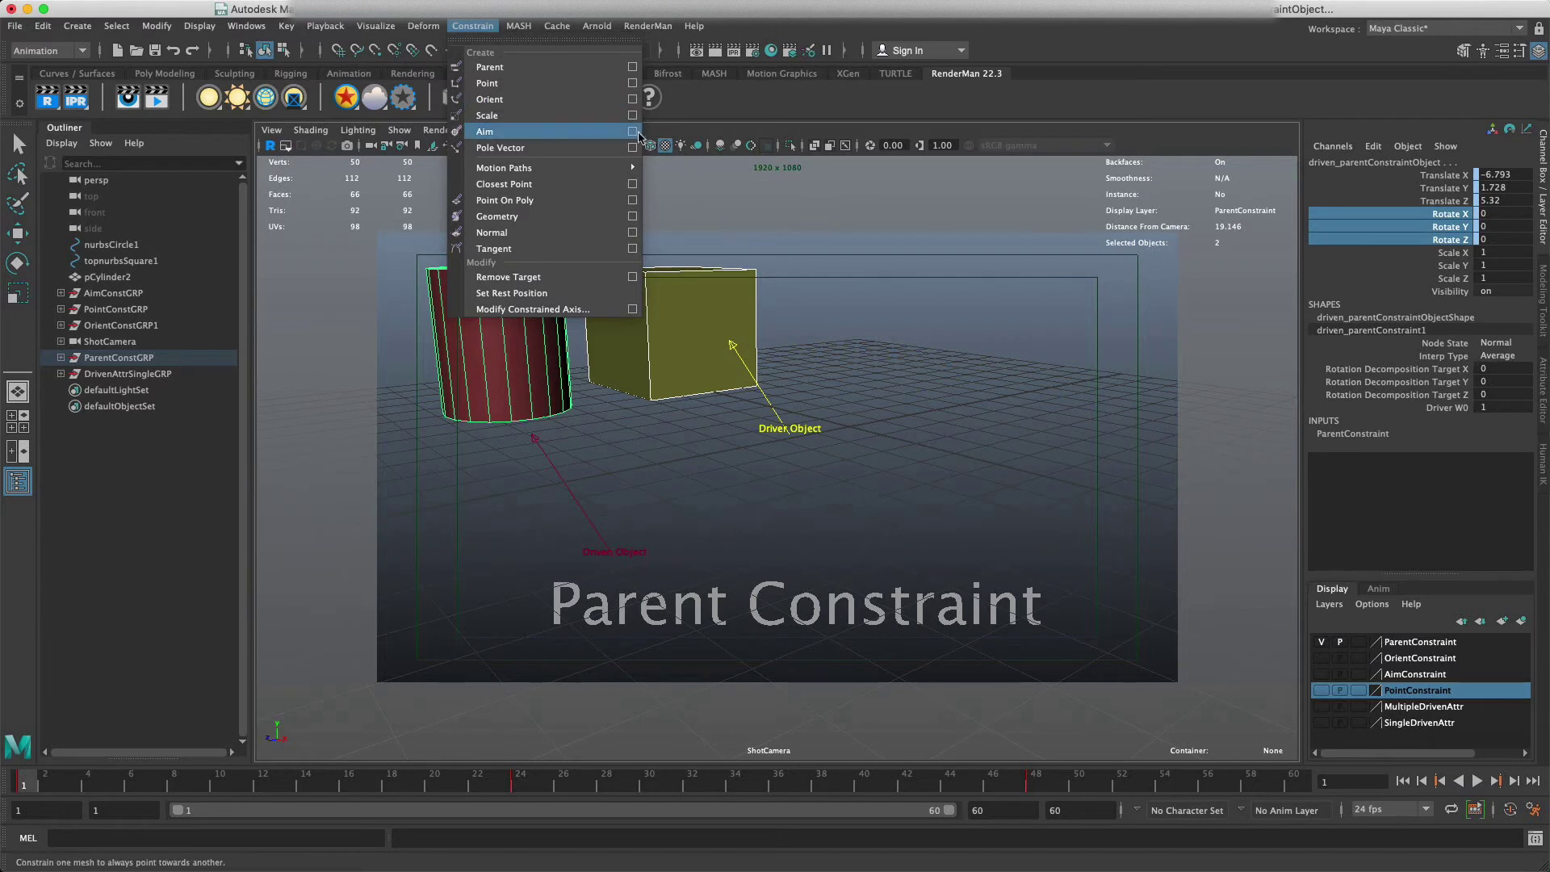
pyautogui.click(633, 131)
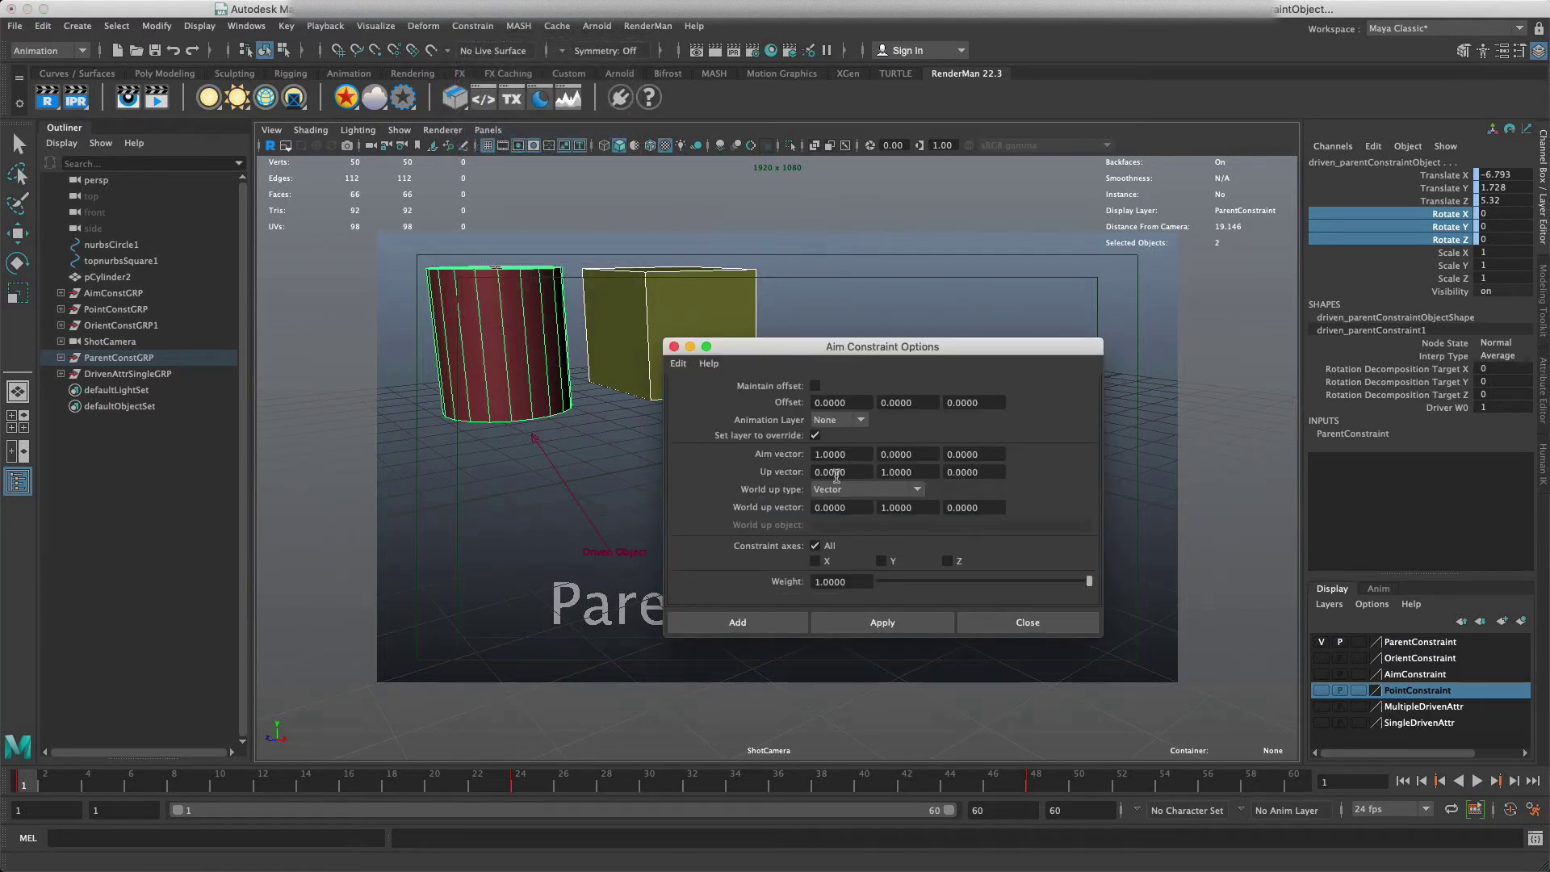
pyautogui.click(816, 454)
pyautogui.click(674, 346)
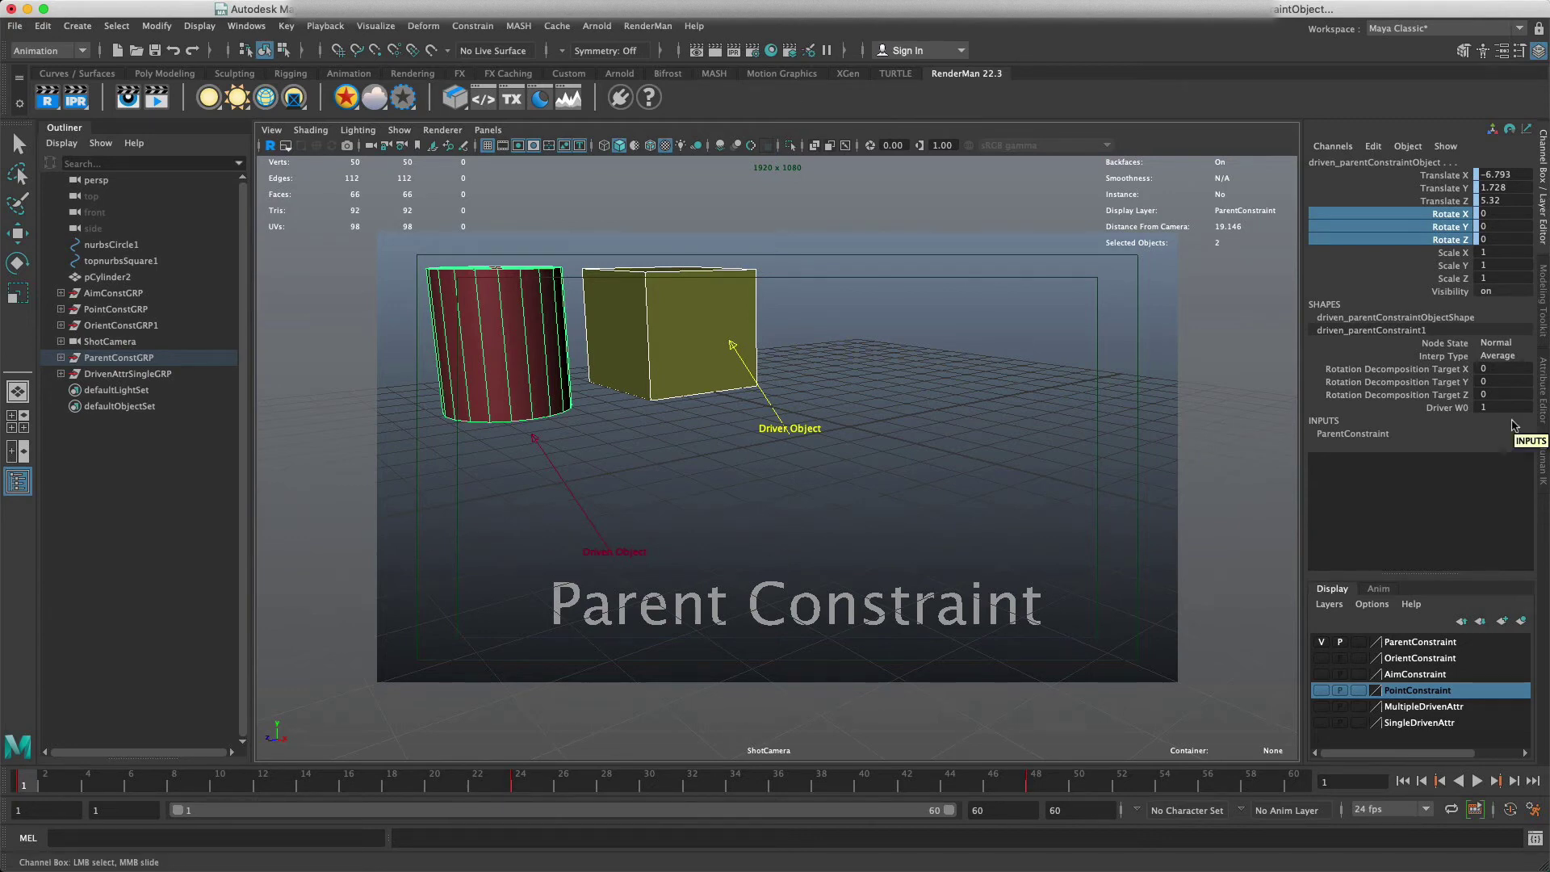
# - Open the scene ballflip.ma, discarding the changes to Constraint_Demo.ma
pyautogui.press('super+o')
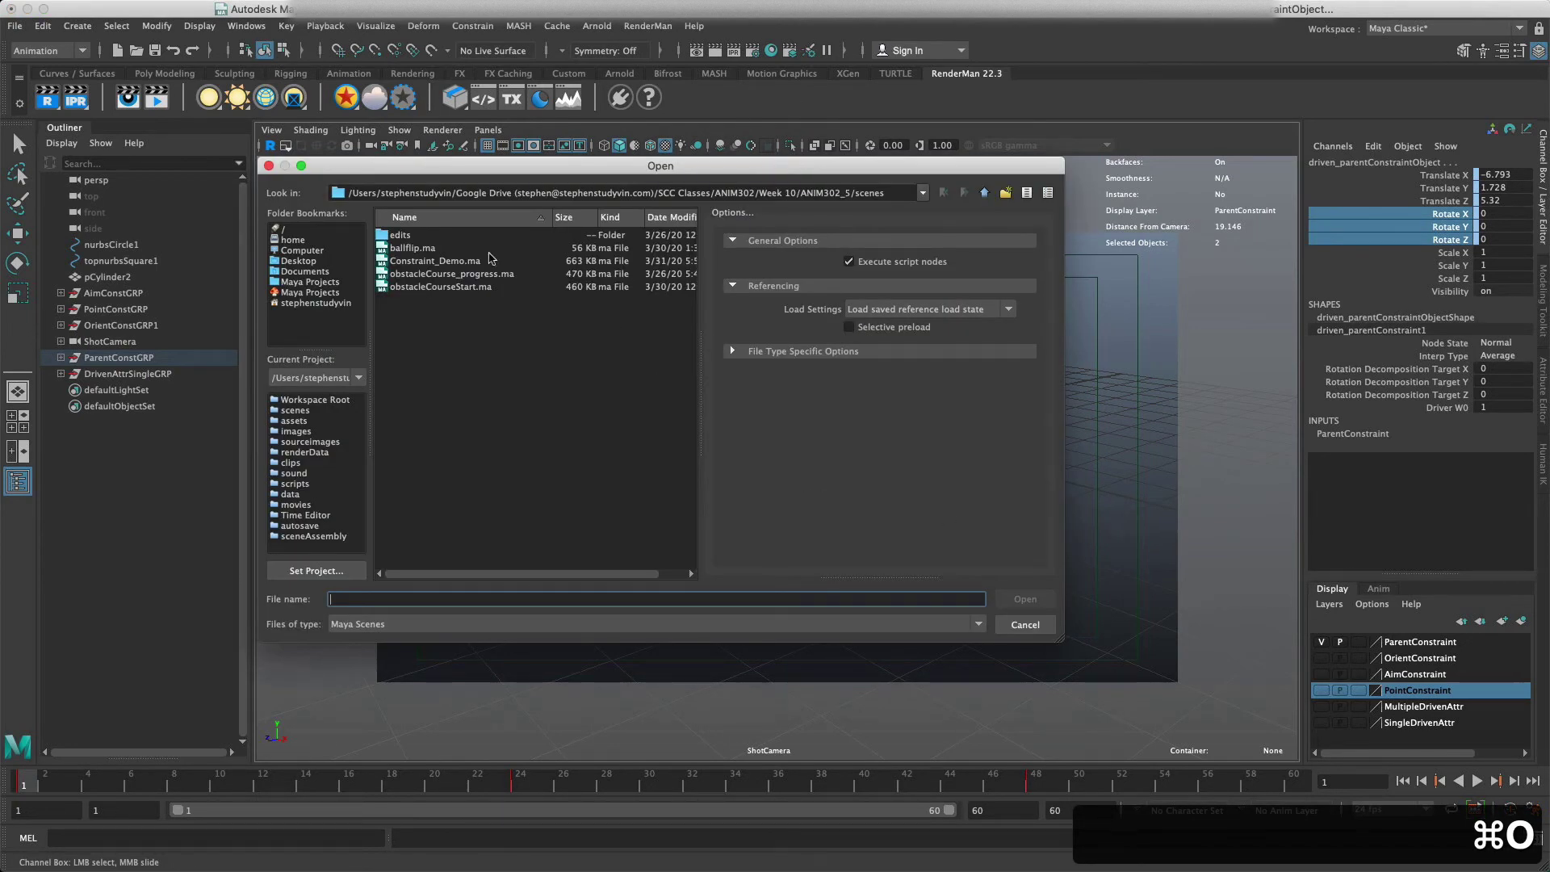
pyautogui.click(488, 257)
pyautogui.click(1025, 599)
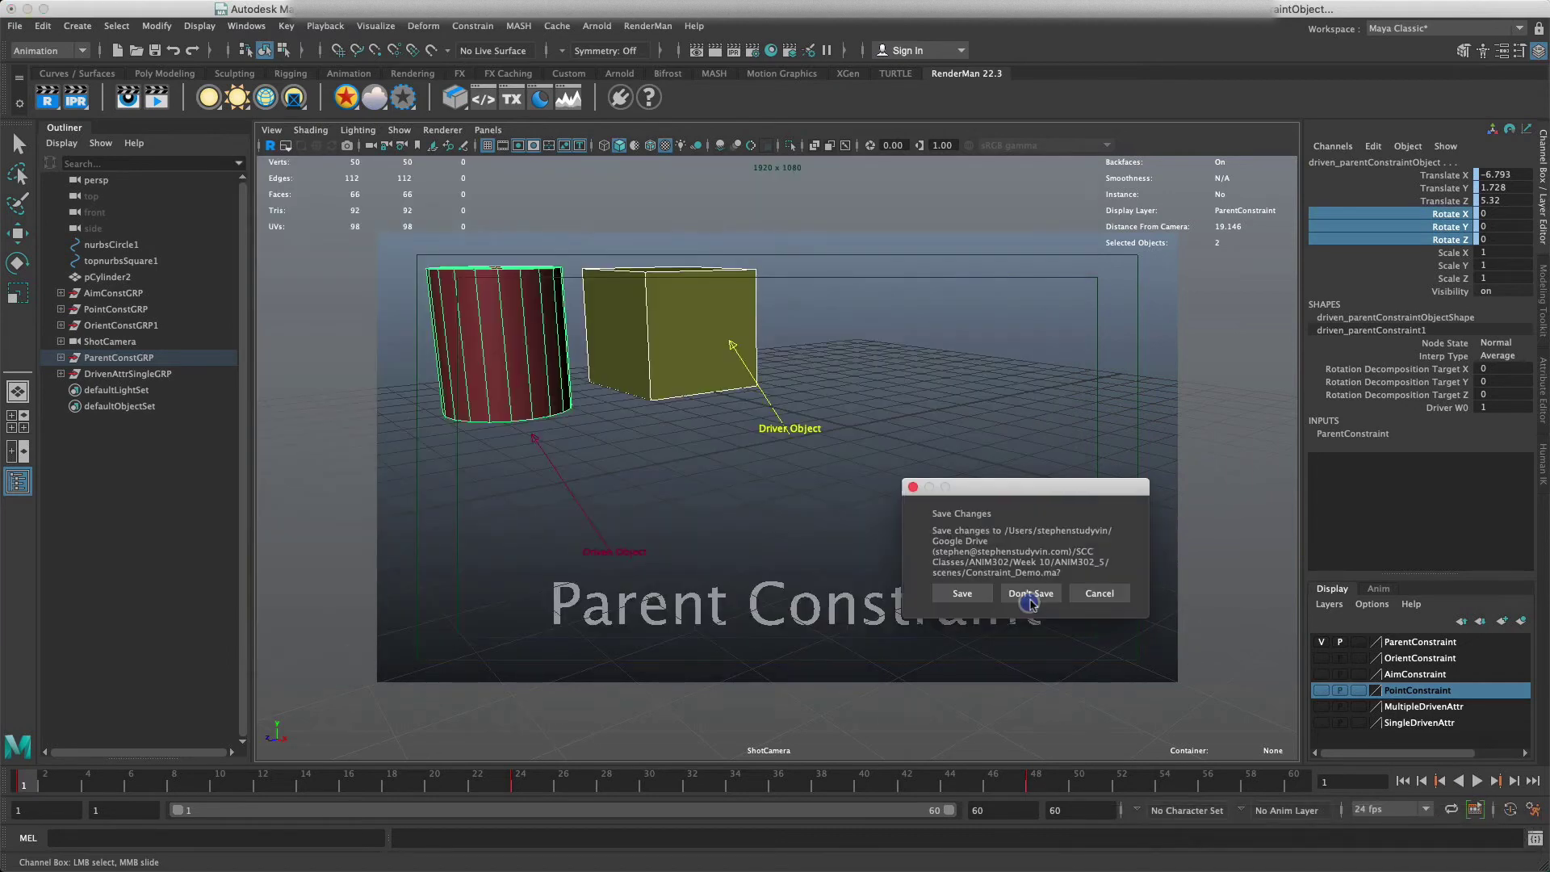
pyautogui.click(1030, 594)
pyautogui.click(984, 607)
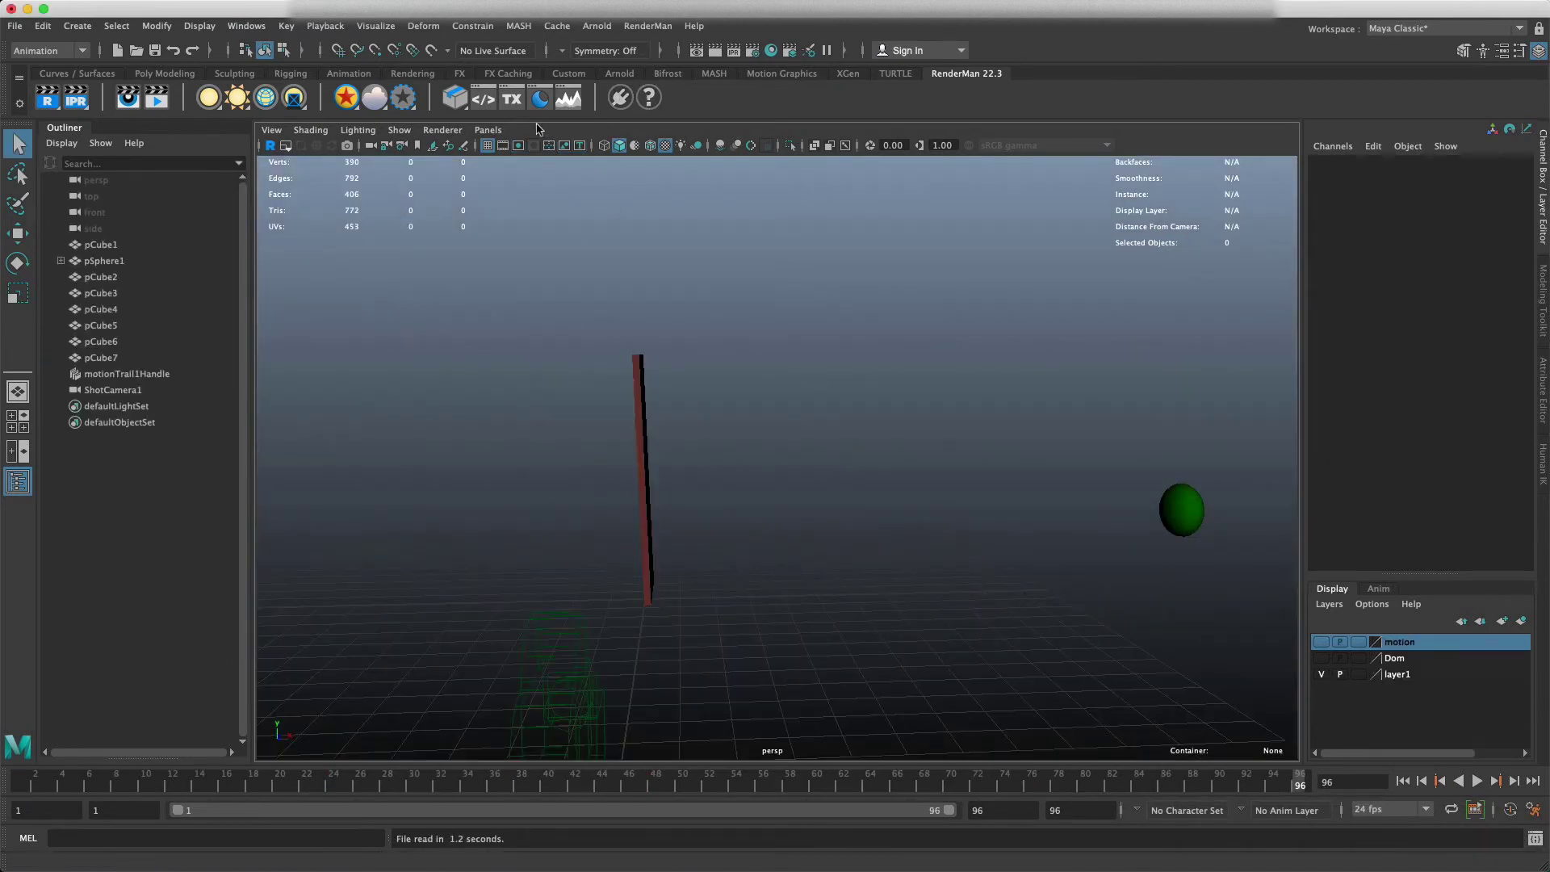
# - Look through ShotCamera1 in the viewport
pyautogui.click(489, 129)
pyautogui.moveTo(580, 151)
pyautogui.click(689, 147)
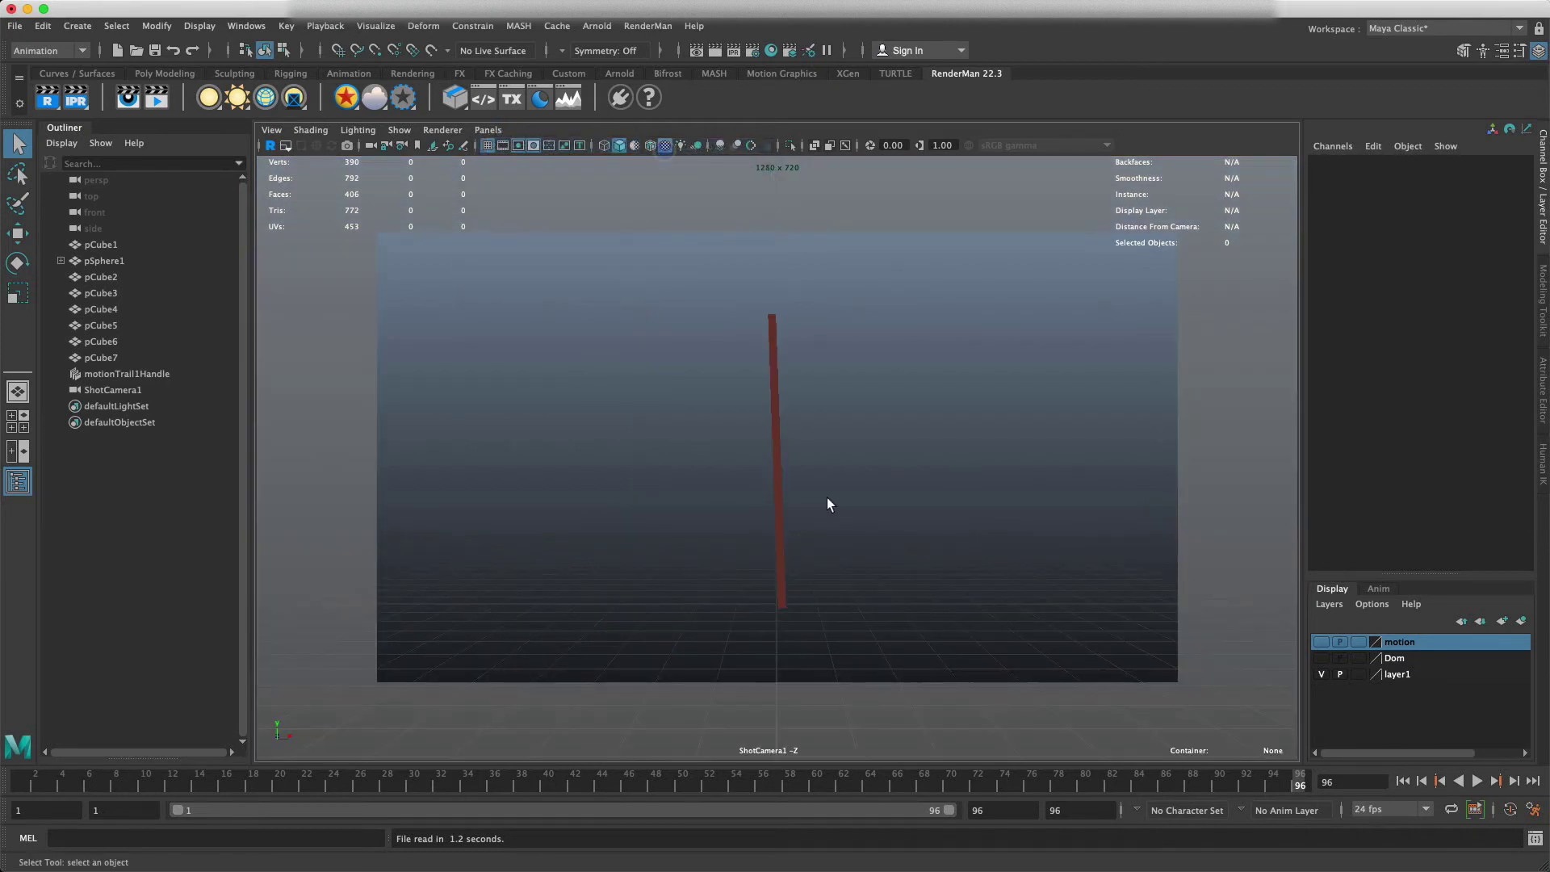
# - Rewind to frame 2, play the ball and plank animation and stop it at frame 58
pyautogui.moveTo(191, 788); pyautogui.dragTo(34, 787)
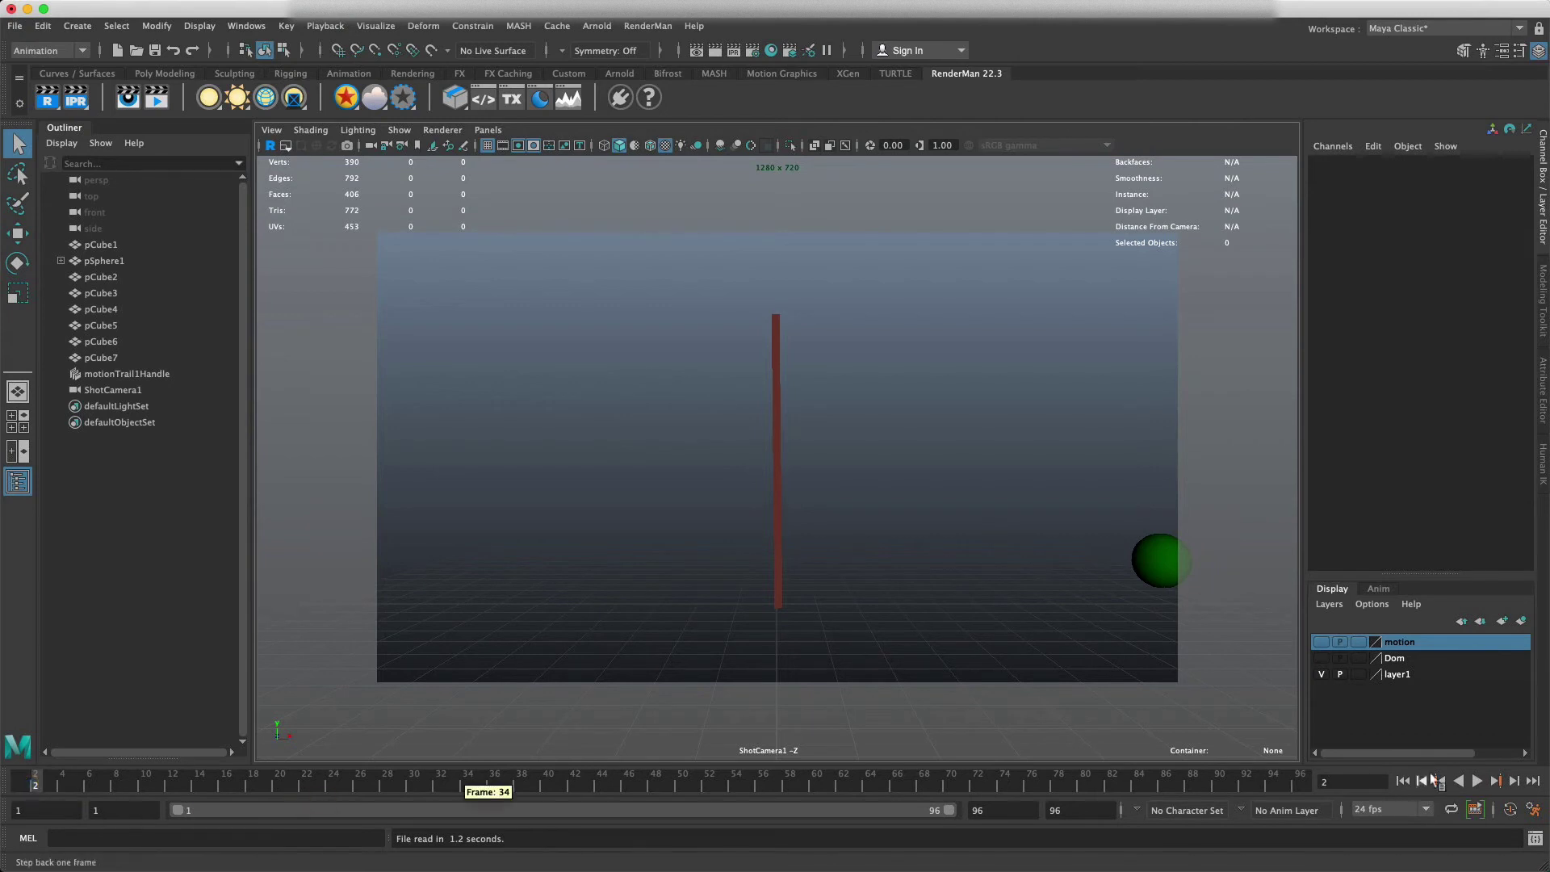
pyautogui.click(1474, 782)
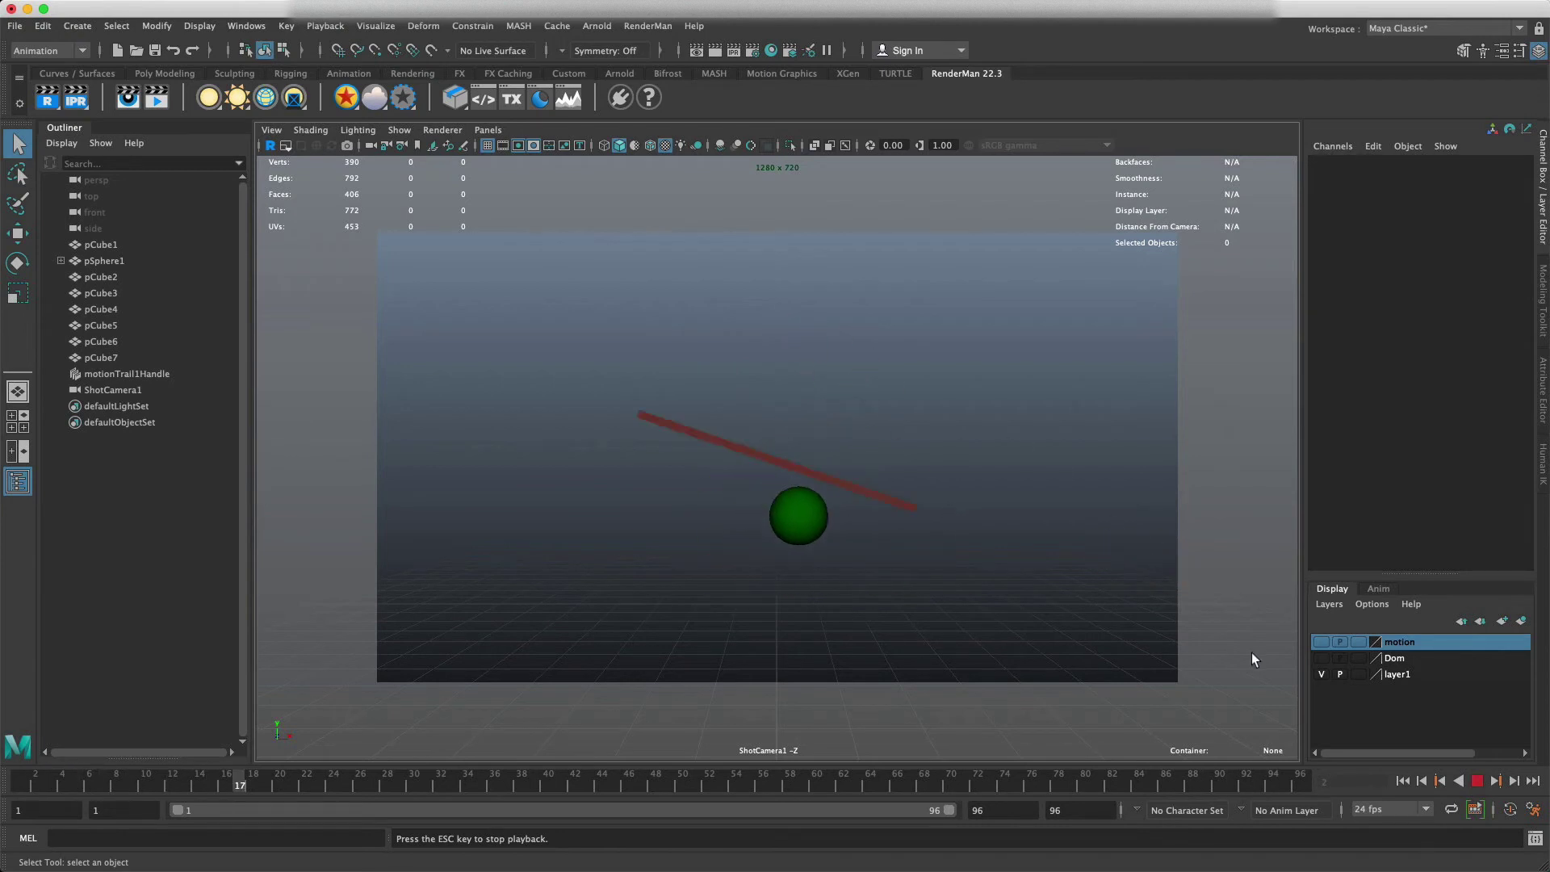
pyautogui.click(1476, 781)
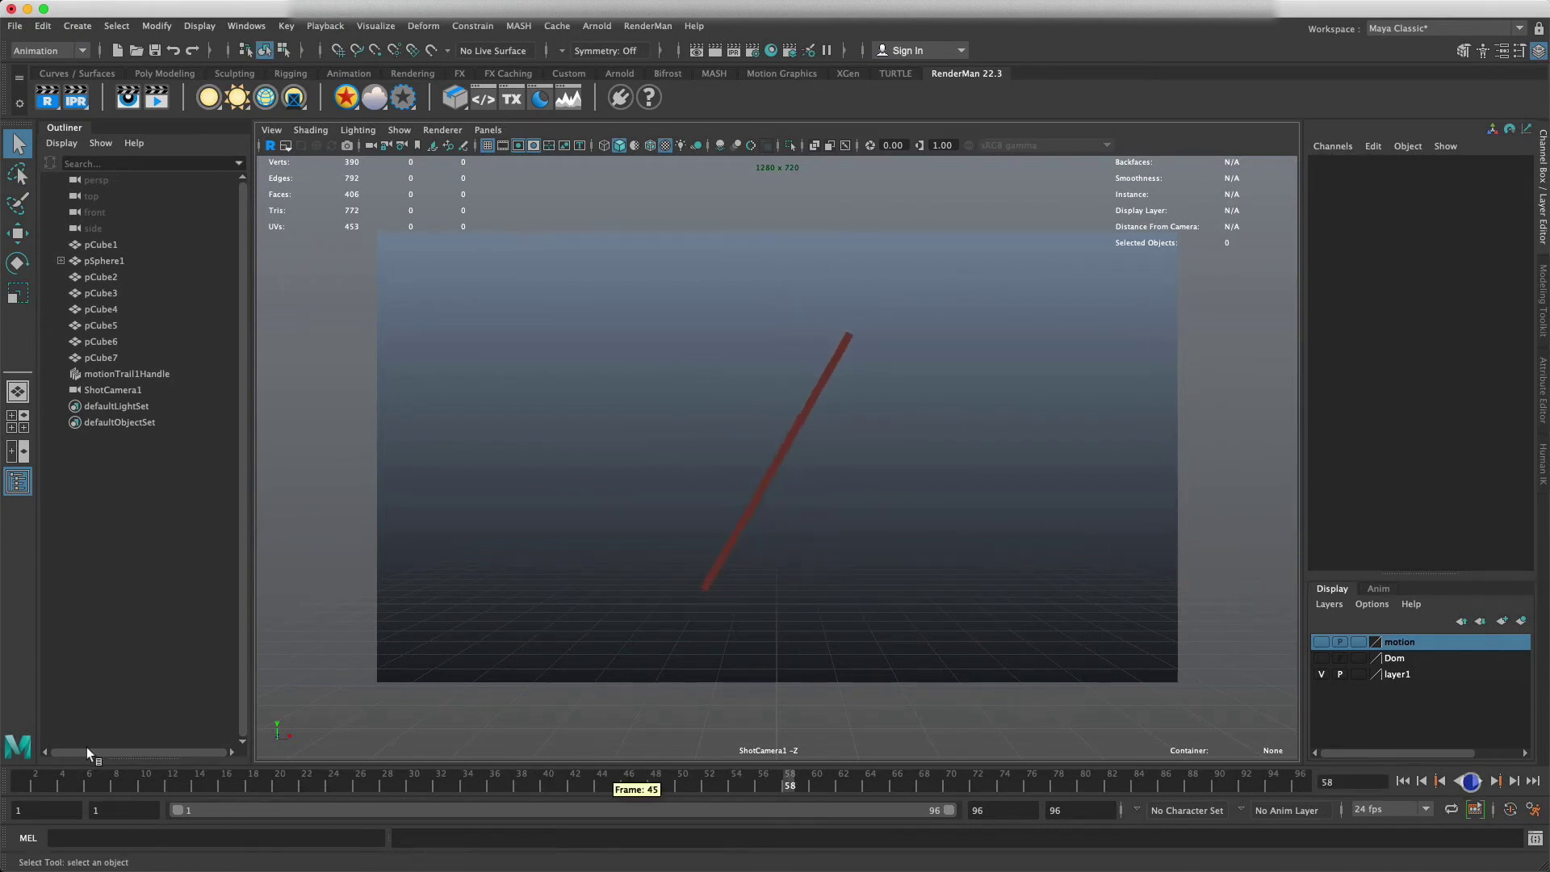
# - Select the red plank, scrub its rotation animation and return to frame 1
pyautogui.click(735, 523)
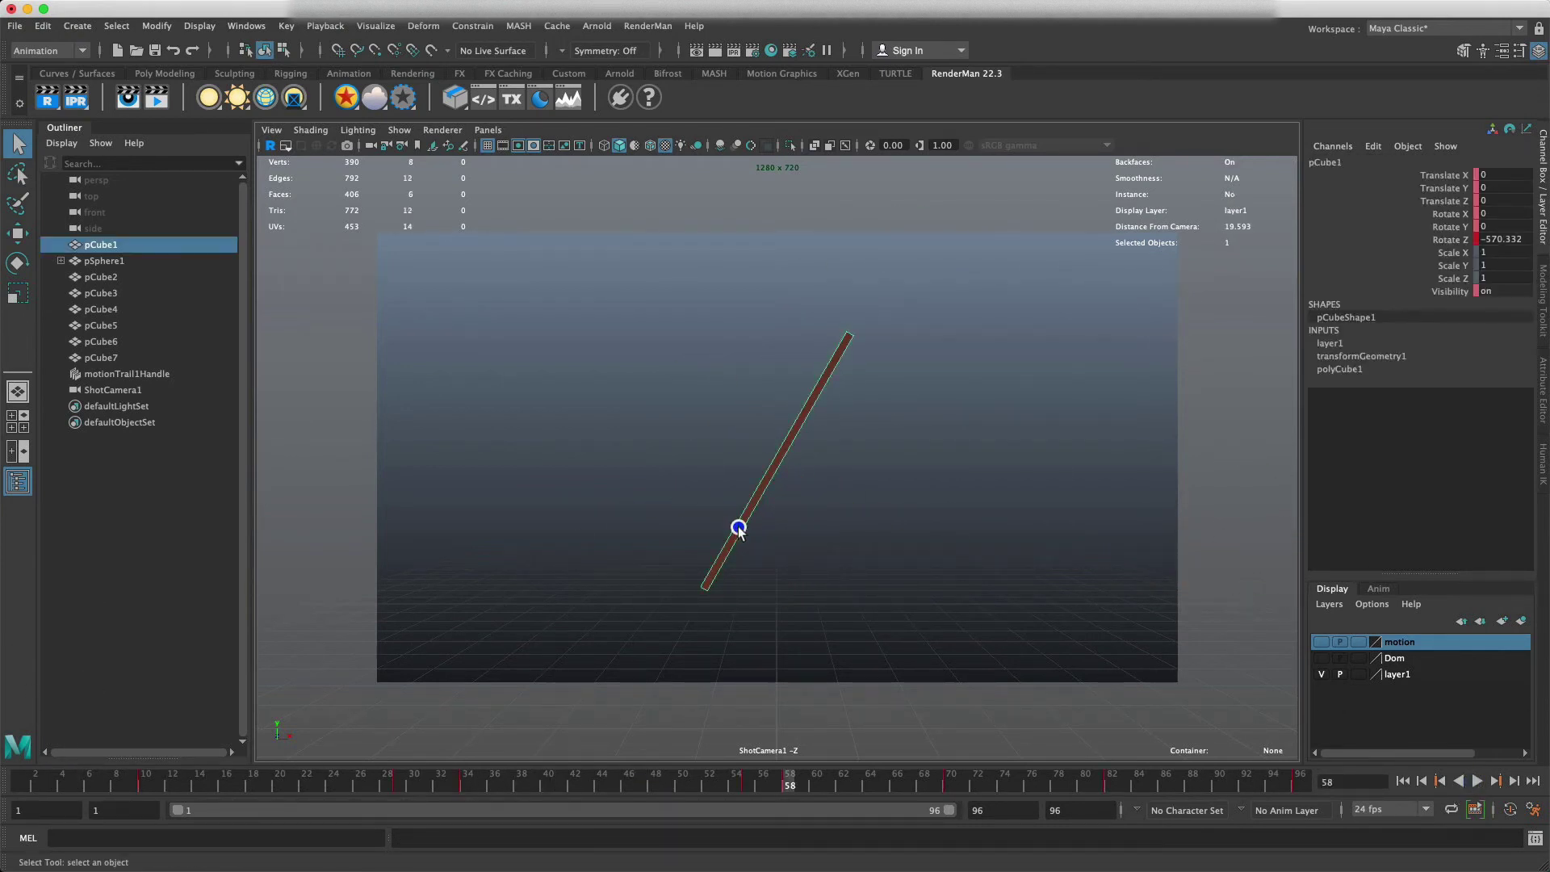
pyautogui.hotkey('alt', 'v')
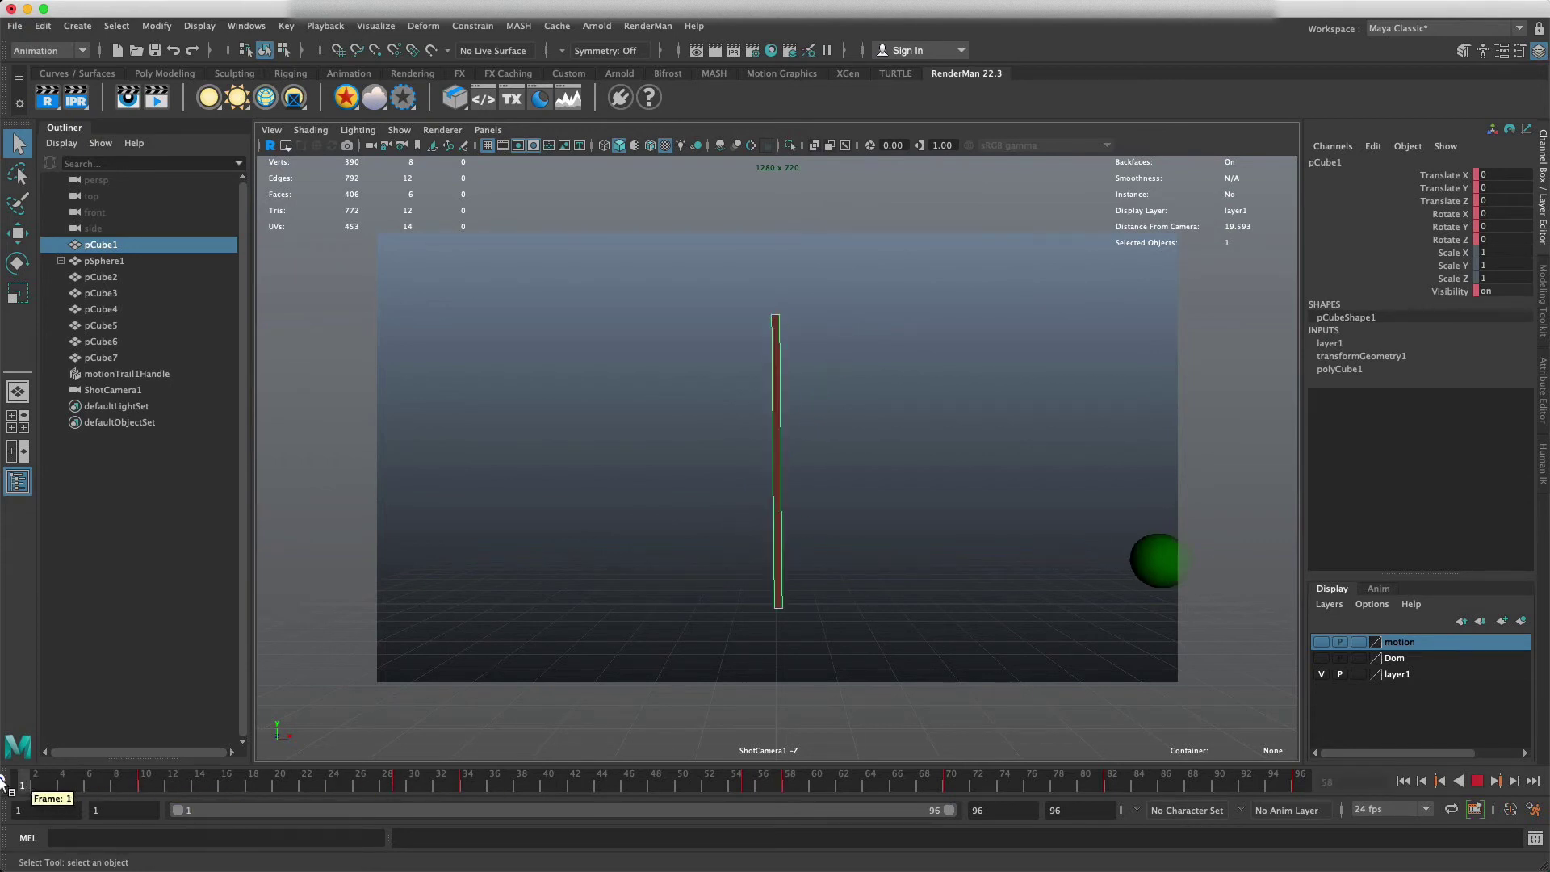
pyautogui.click(22, 780)
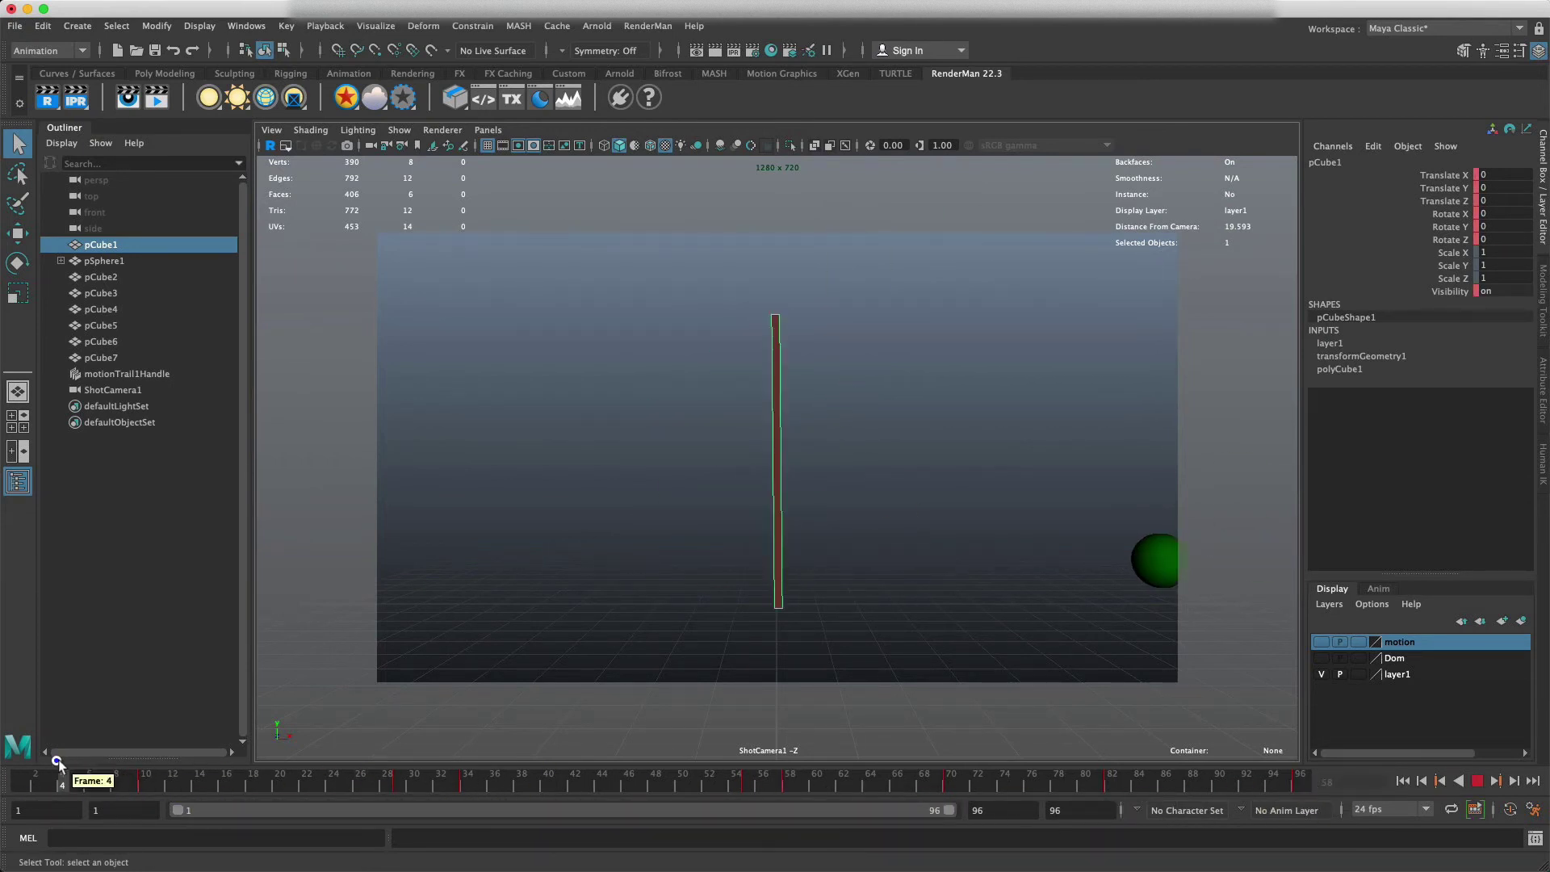
# - Select the green ball, scrub its animation to check its Blend Parent channels and return to frame 1
pyautogui.click(1143, 572)
pyautogui.hotkey('alt', 'v')
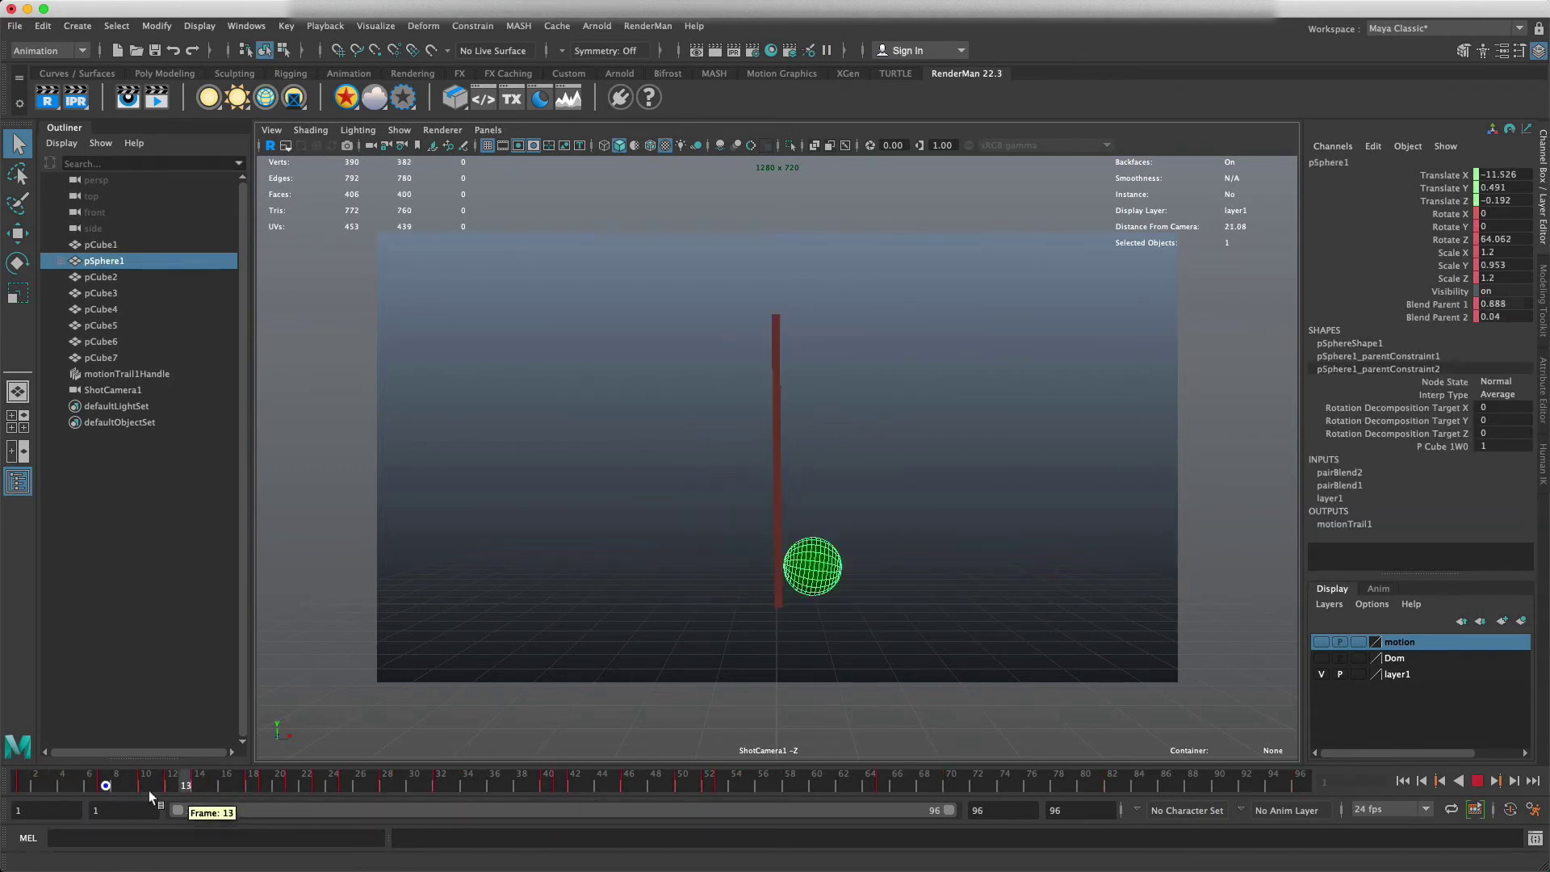
pyautogui.click(22, 780)
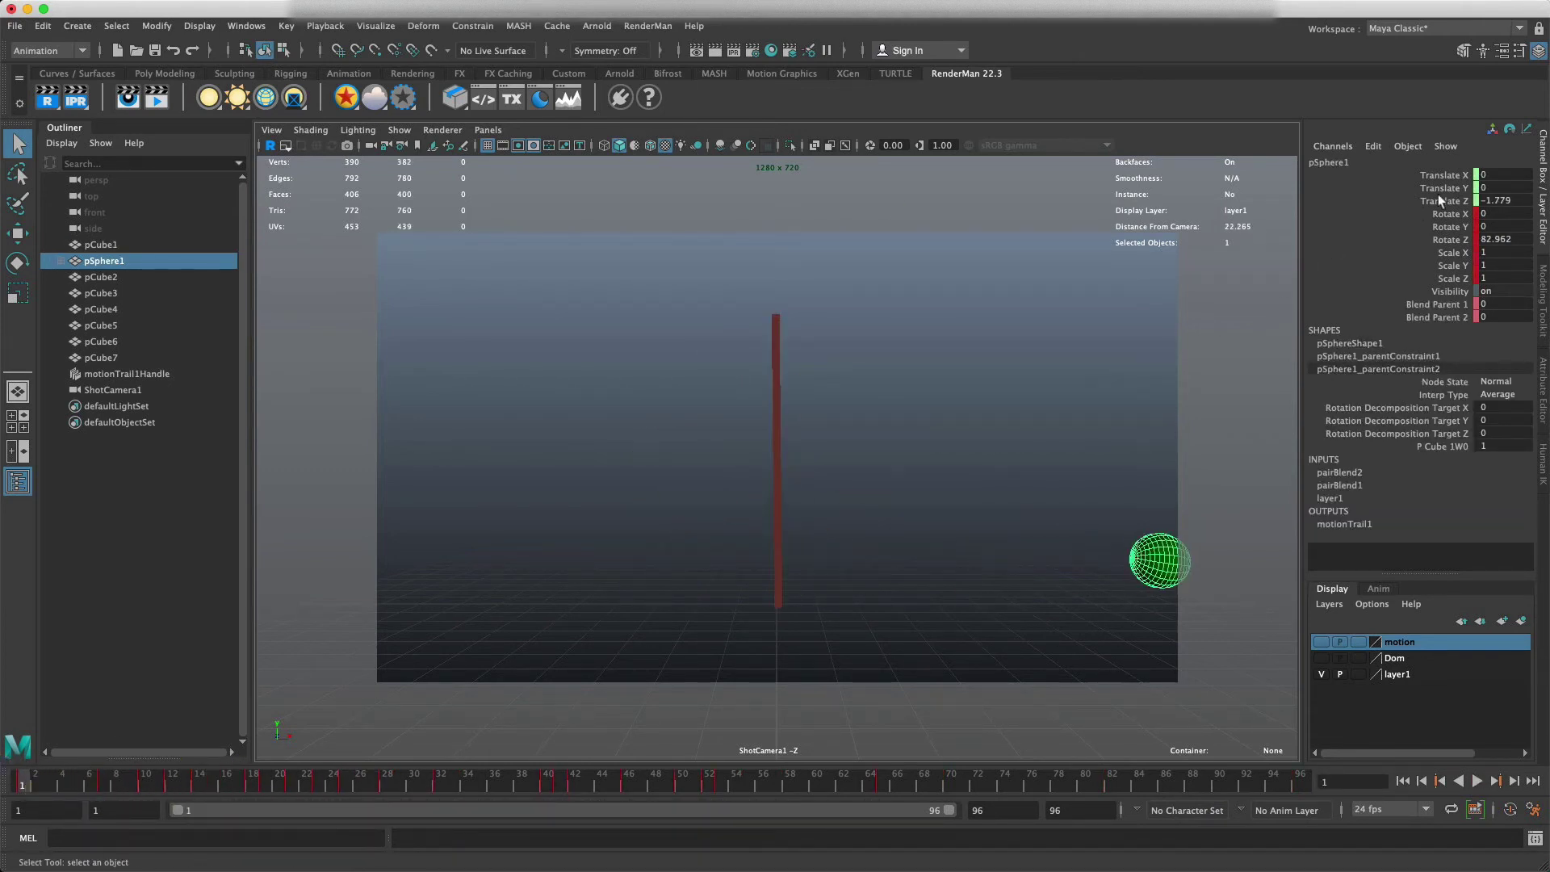
# - Inspect the green ball's Translate, Rotate, Scale, Blend Parent 1 and Blend Parent 2 channels and its second parent constraint's P Cube 1W0 weight
pyautogui.moveTo(1491, 199)
pyautogui.moveTo(1451, 176); pyautogui.dragTo(1450, 200)
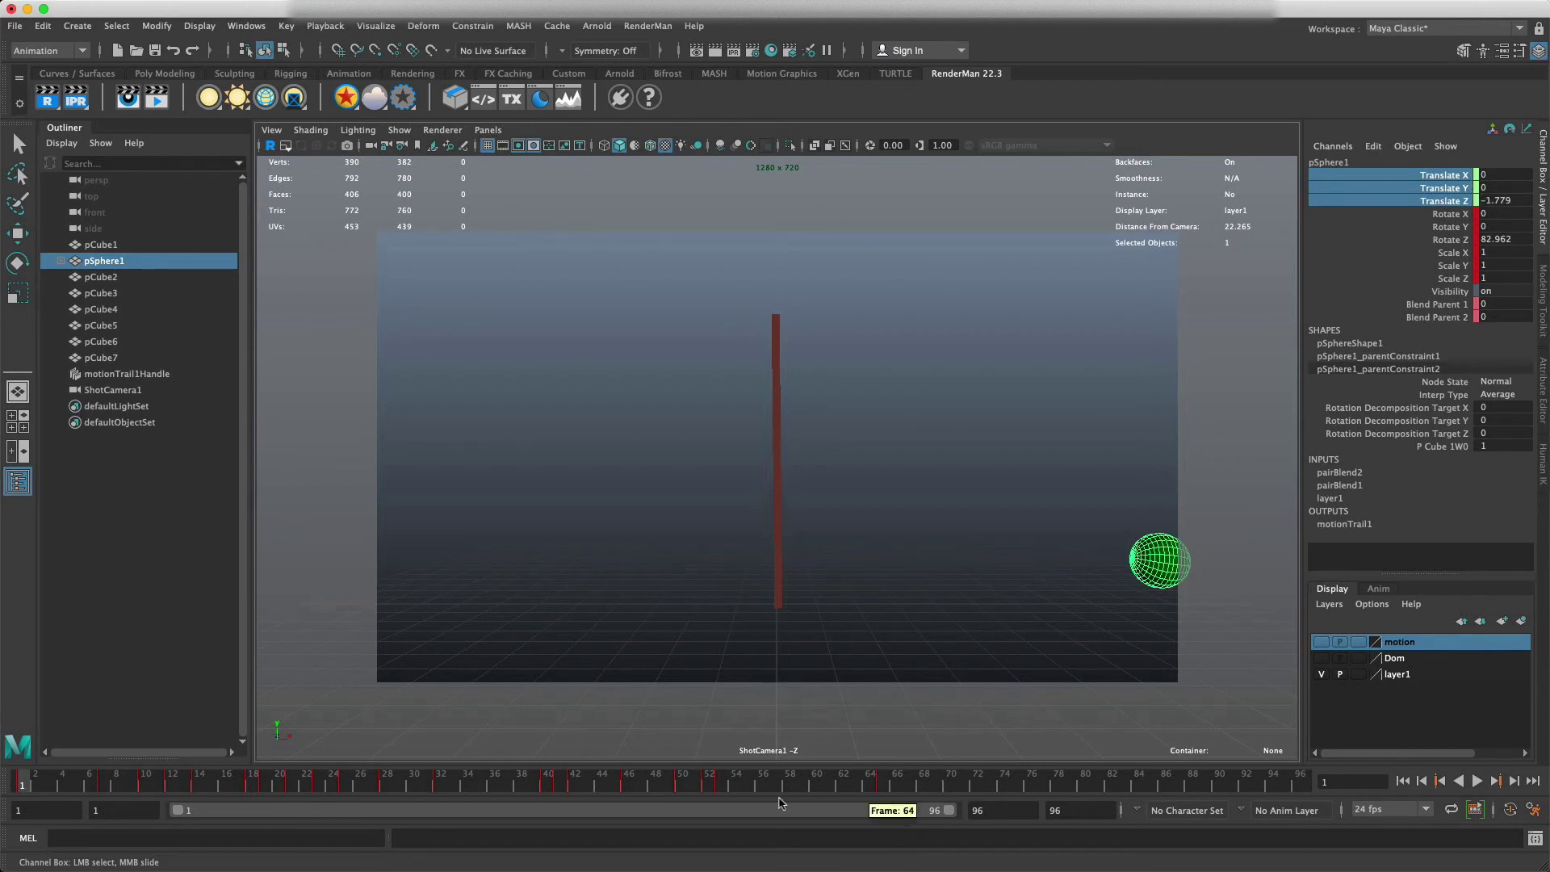
pyautogui.moveTo(141, 787); pyautogui.dragTo(22, 785)
pyautogui.click(1445, 319)
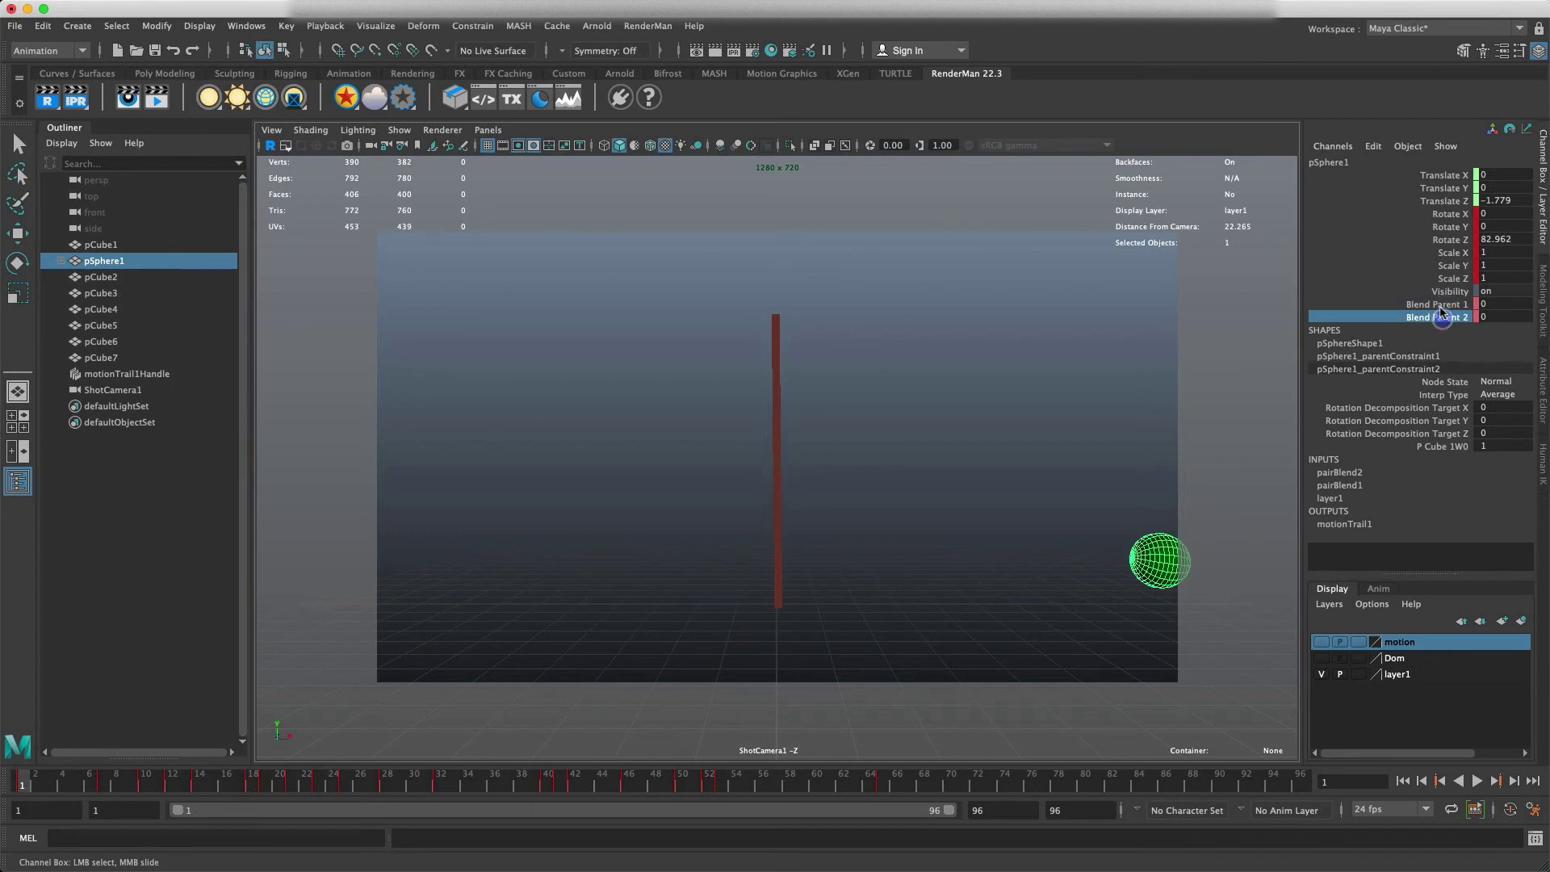
pyautogui.click(1443, 306)
pyautogui.click(1442, 317)
pyautogui.click(1442, 306)
pyautogui.keyDown('shift'); pyautogui.click(1442, 318); pyautogui.keyUp('shift')
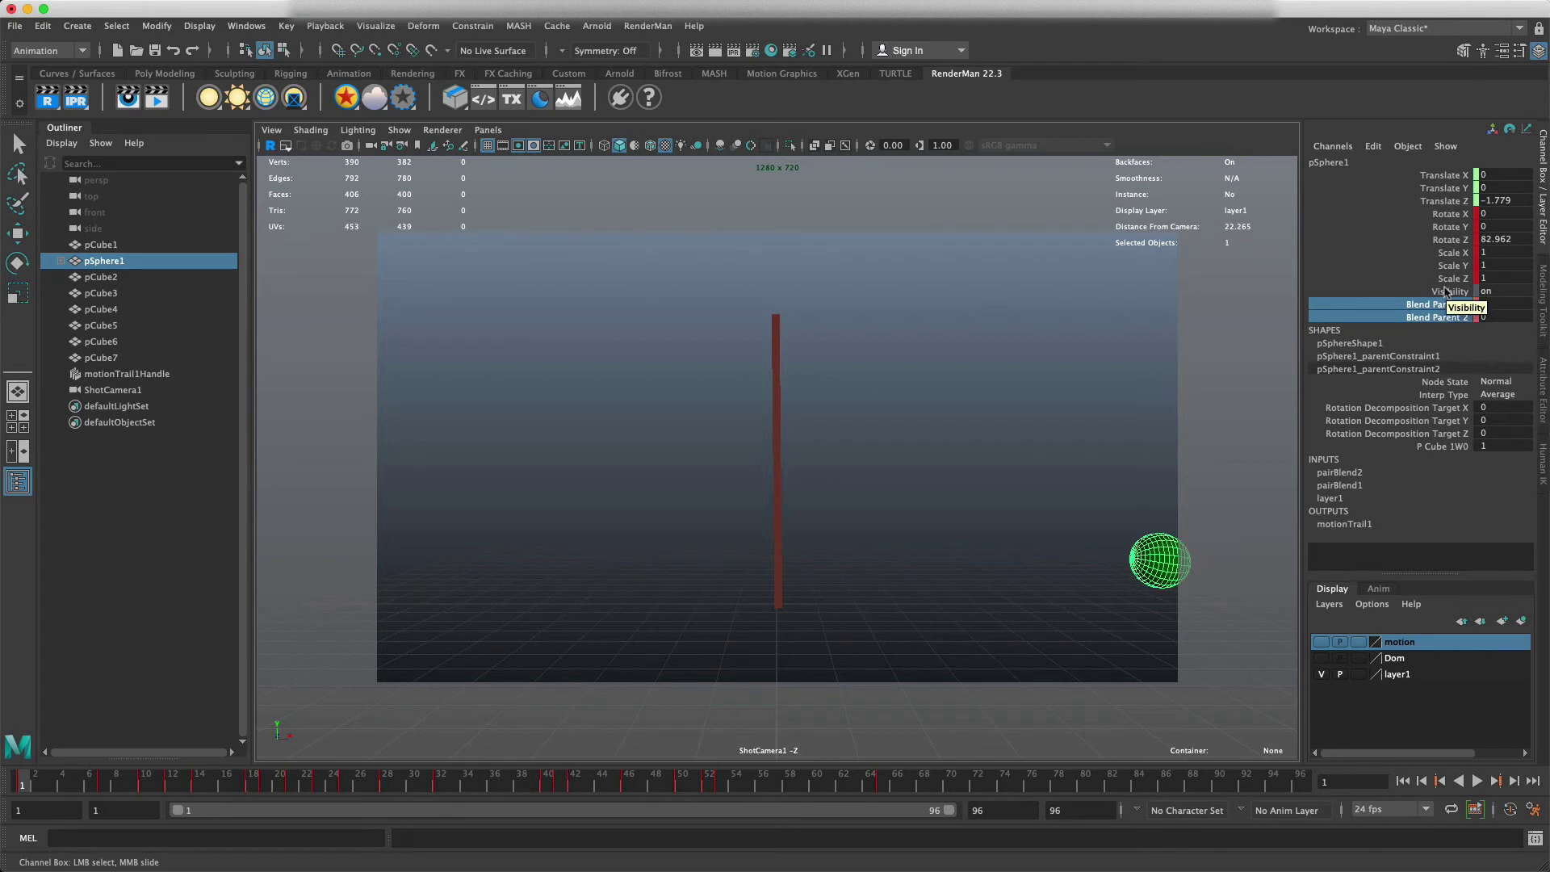
pyautogui.moveTo(1448, 175); pyautogui.dragTo(1456, 276)
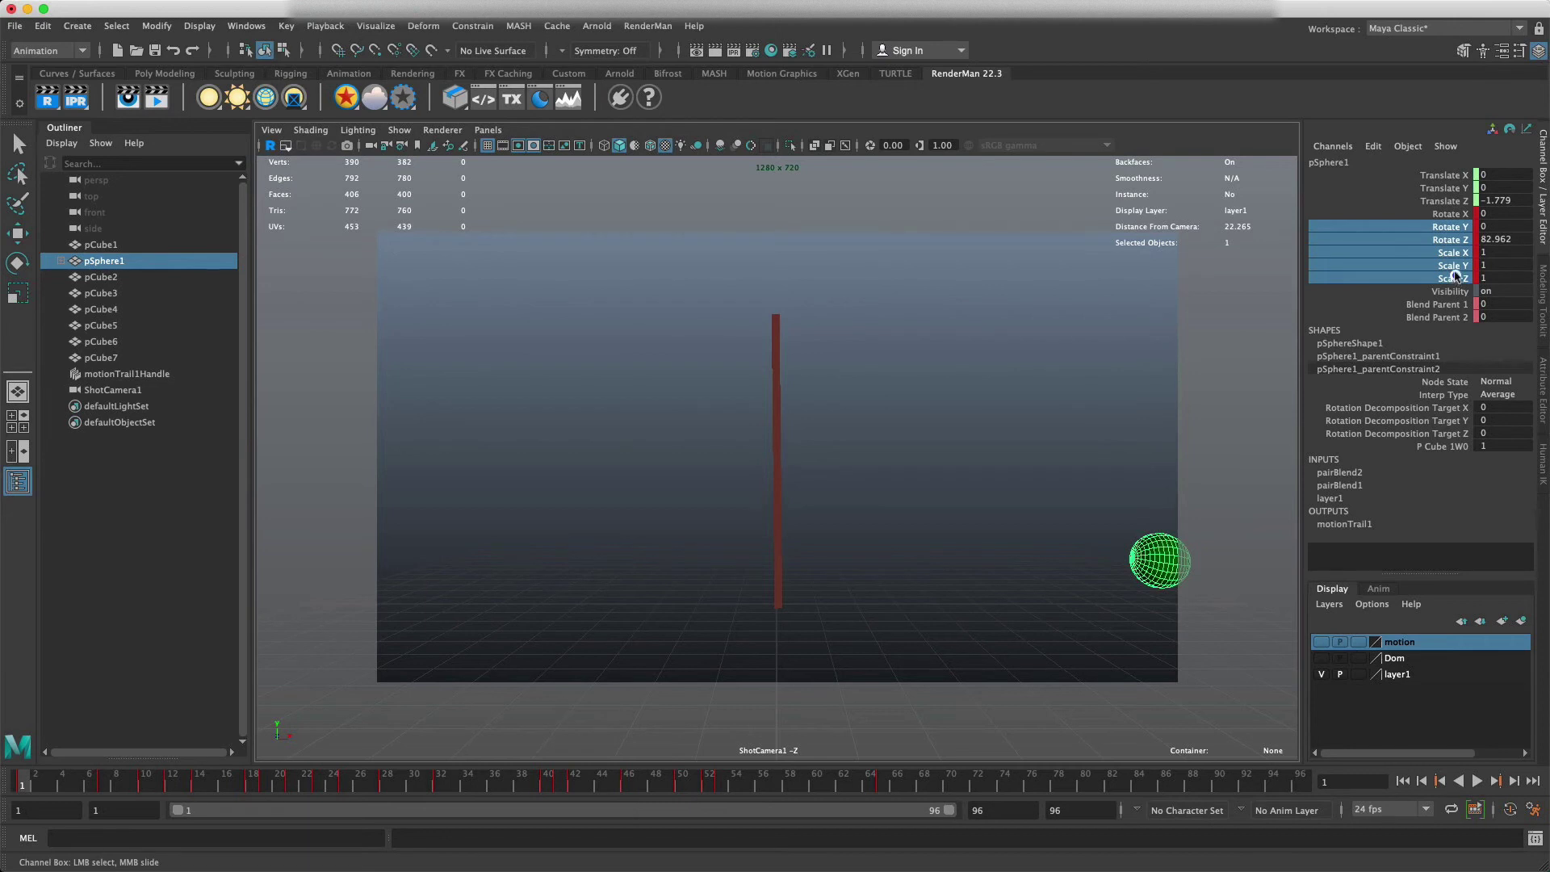
pyautogui.click(1443, 445)
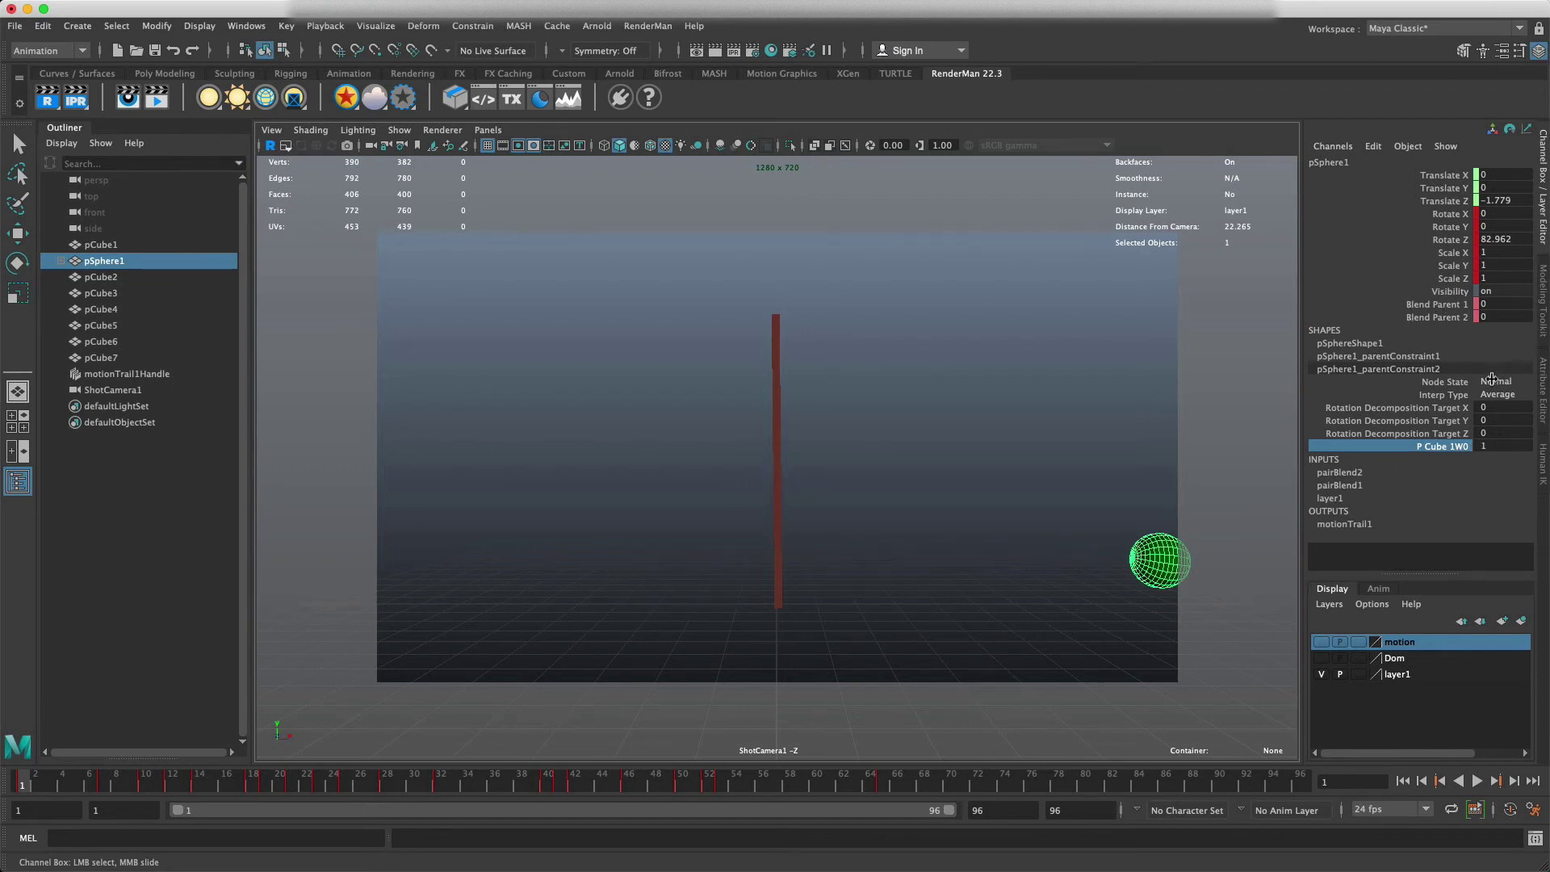
# - Compare the ball's Blend Parent values at frames 12, 10, 7, 14 and 18, ending on frame 14
pyautogui.moveTo(44, 778); pyautogui.dragTo(175, 779)
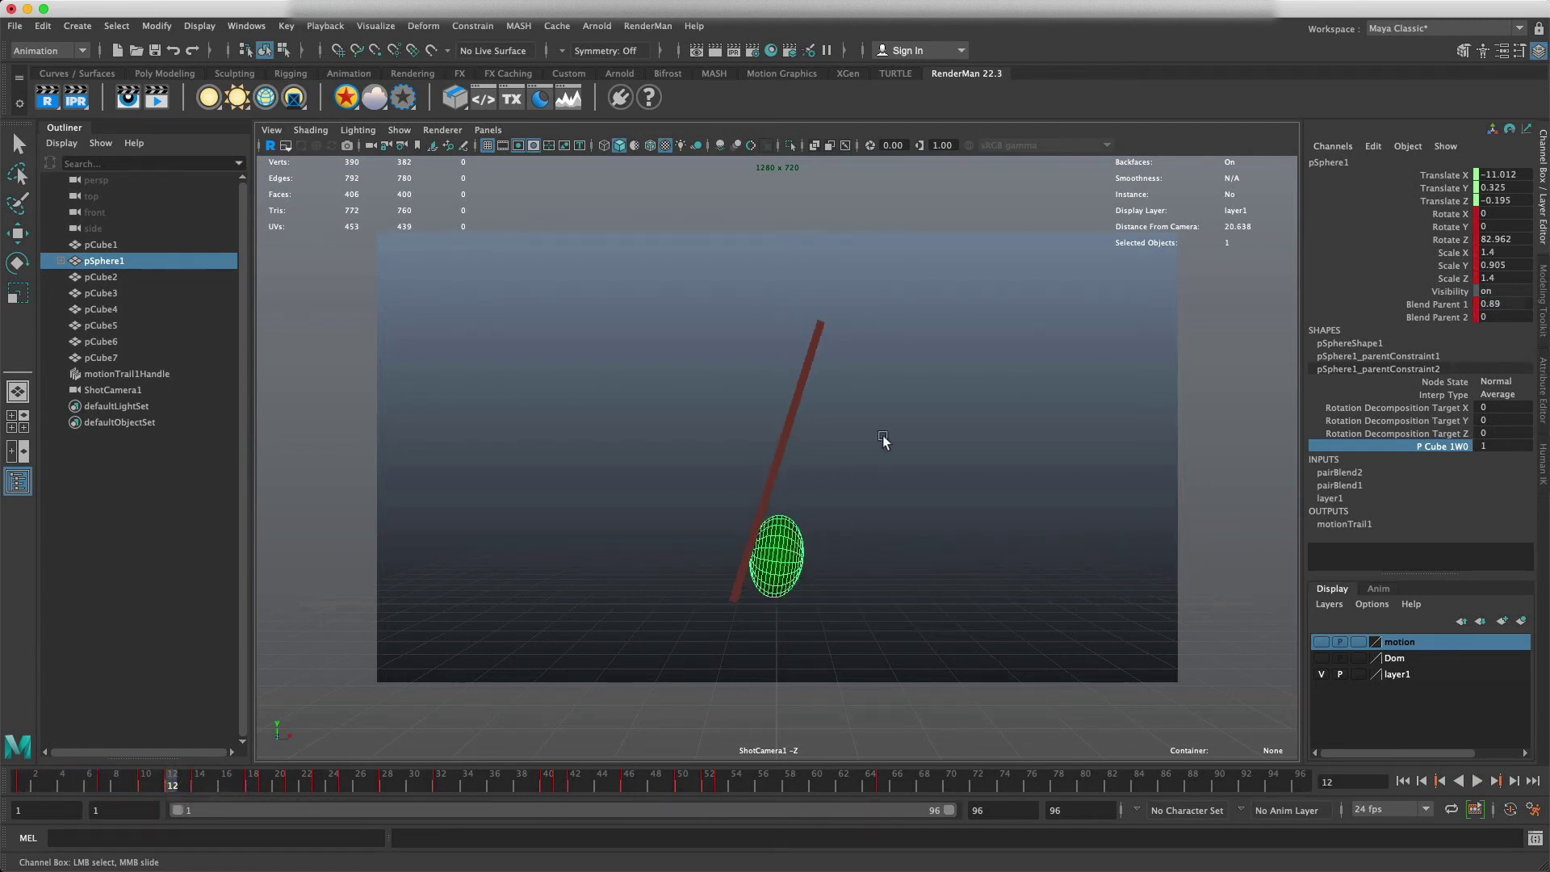
pyautogui.click(143, 781)
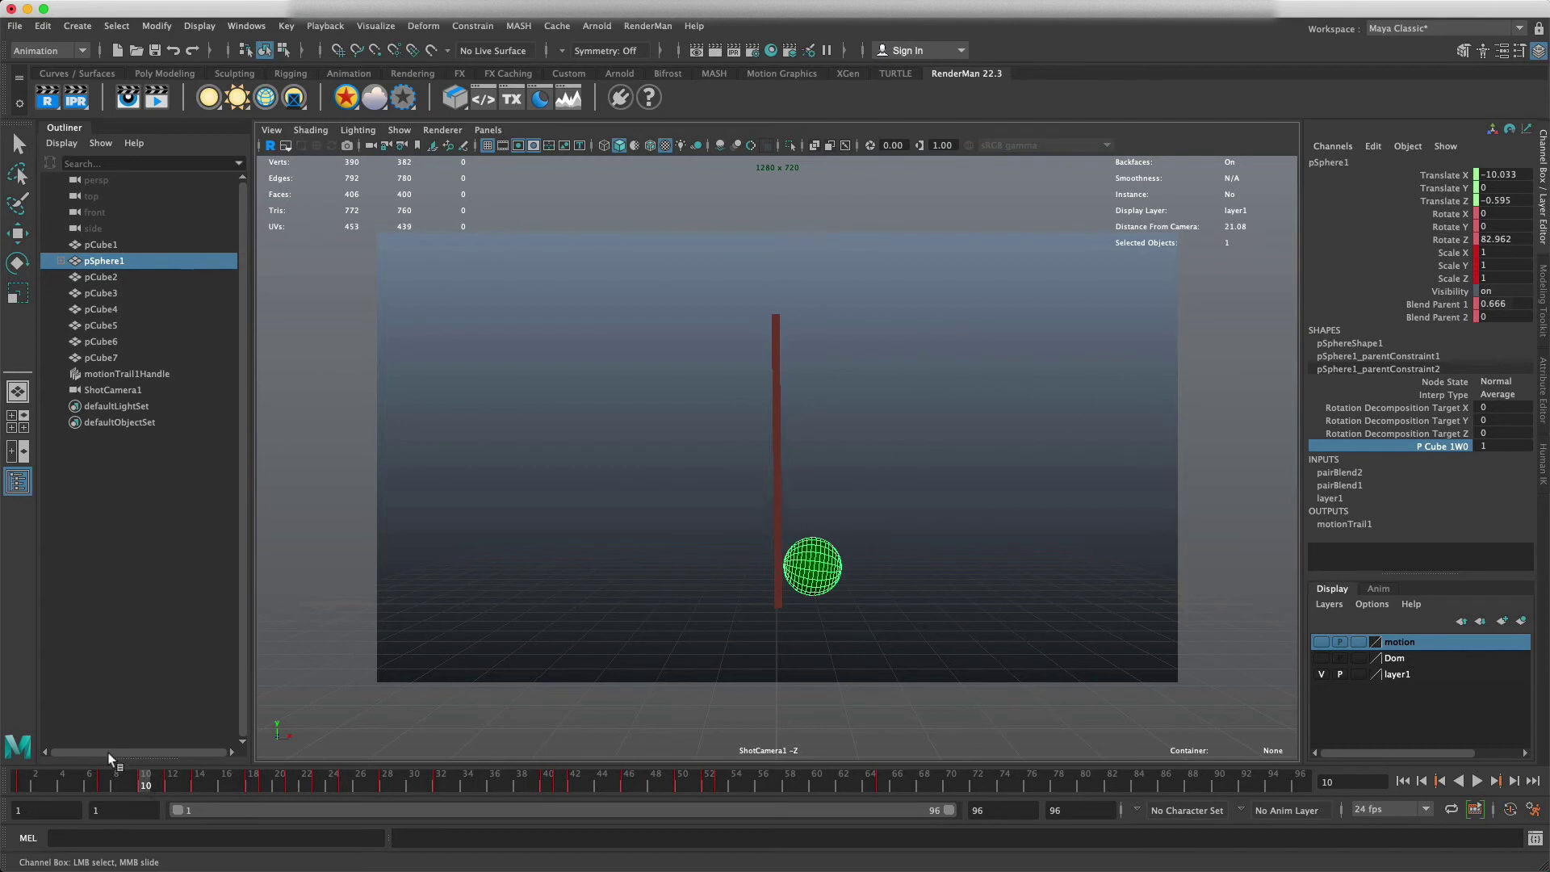
pyautogui.click(102, 782)
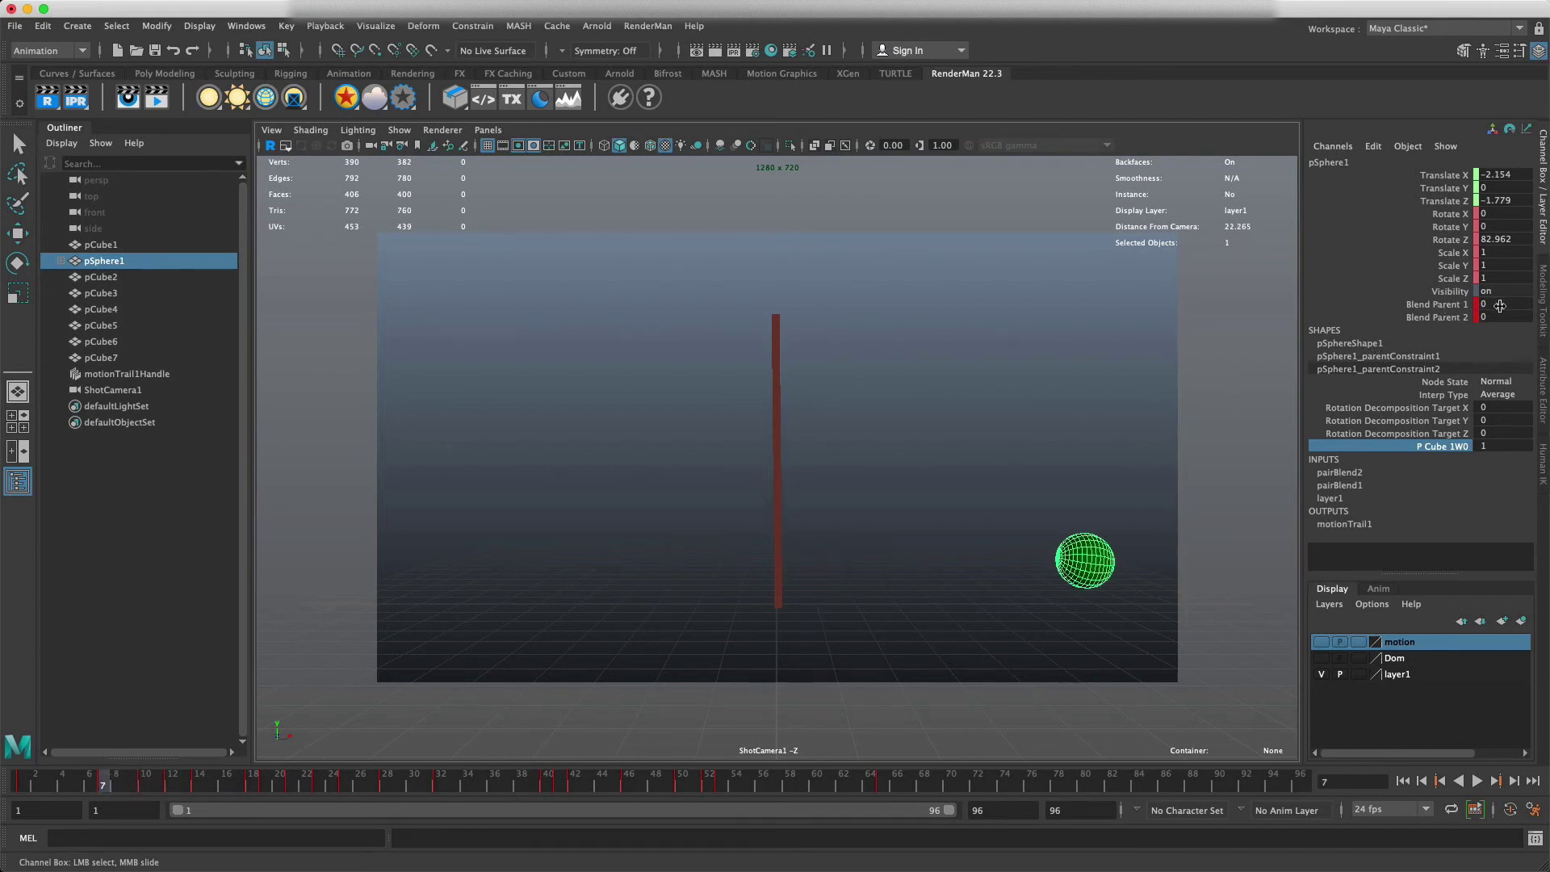
pyautogui.moveTo(114, 781); pyautogui.dragTo(200, 785)
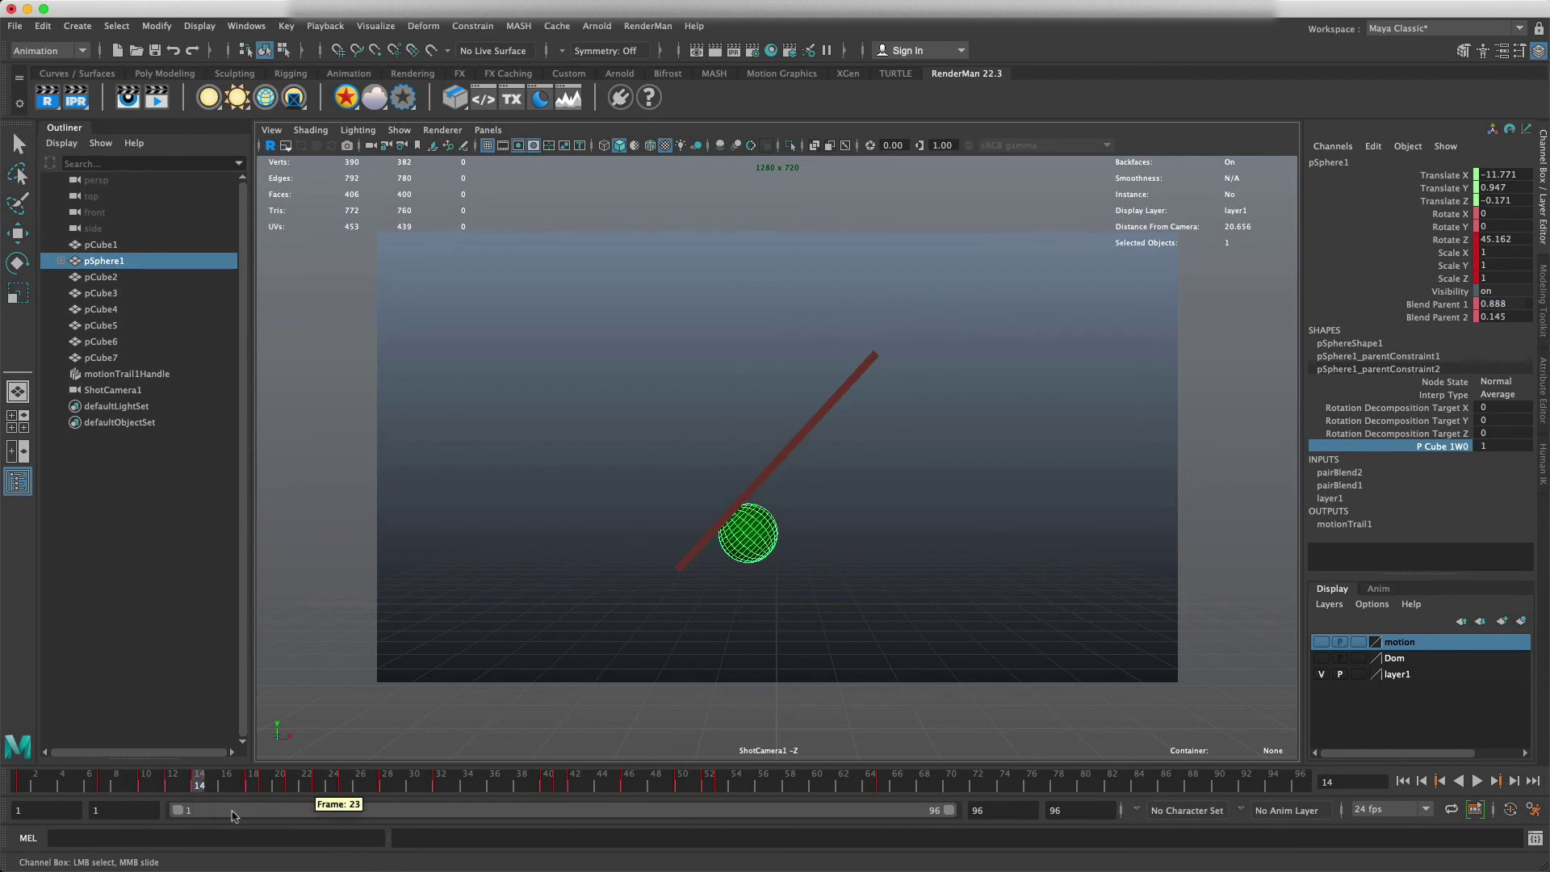
pyautogui.click(249, 784)
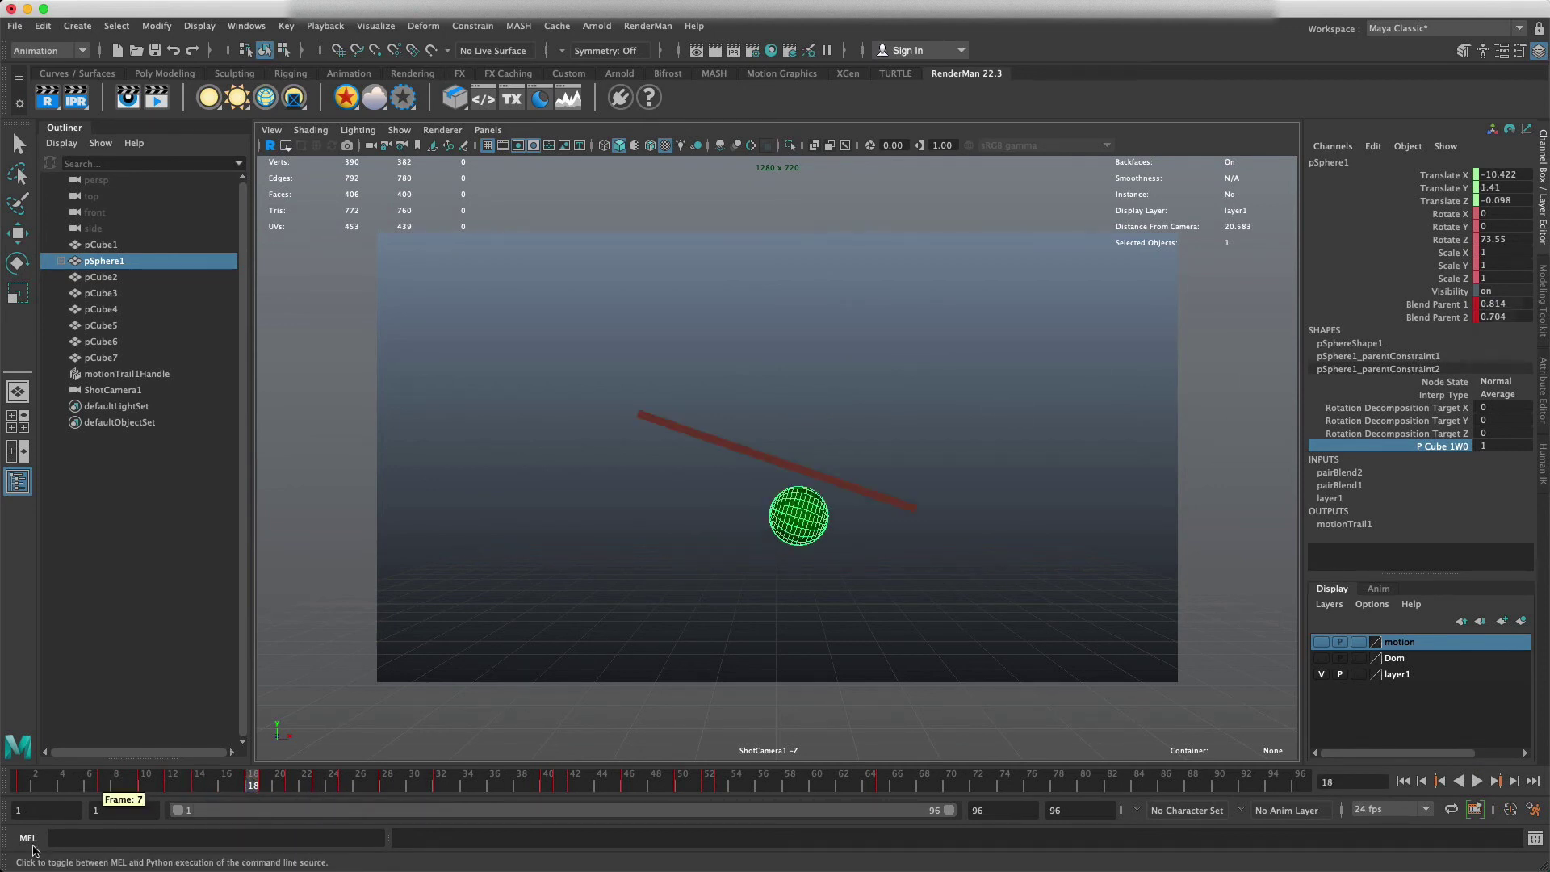
pyautogui.click(200, 782)
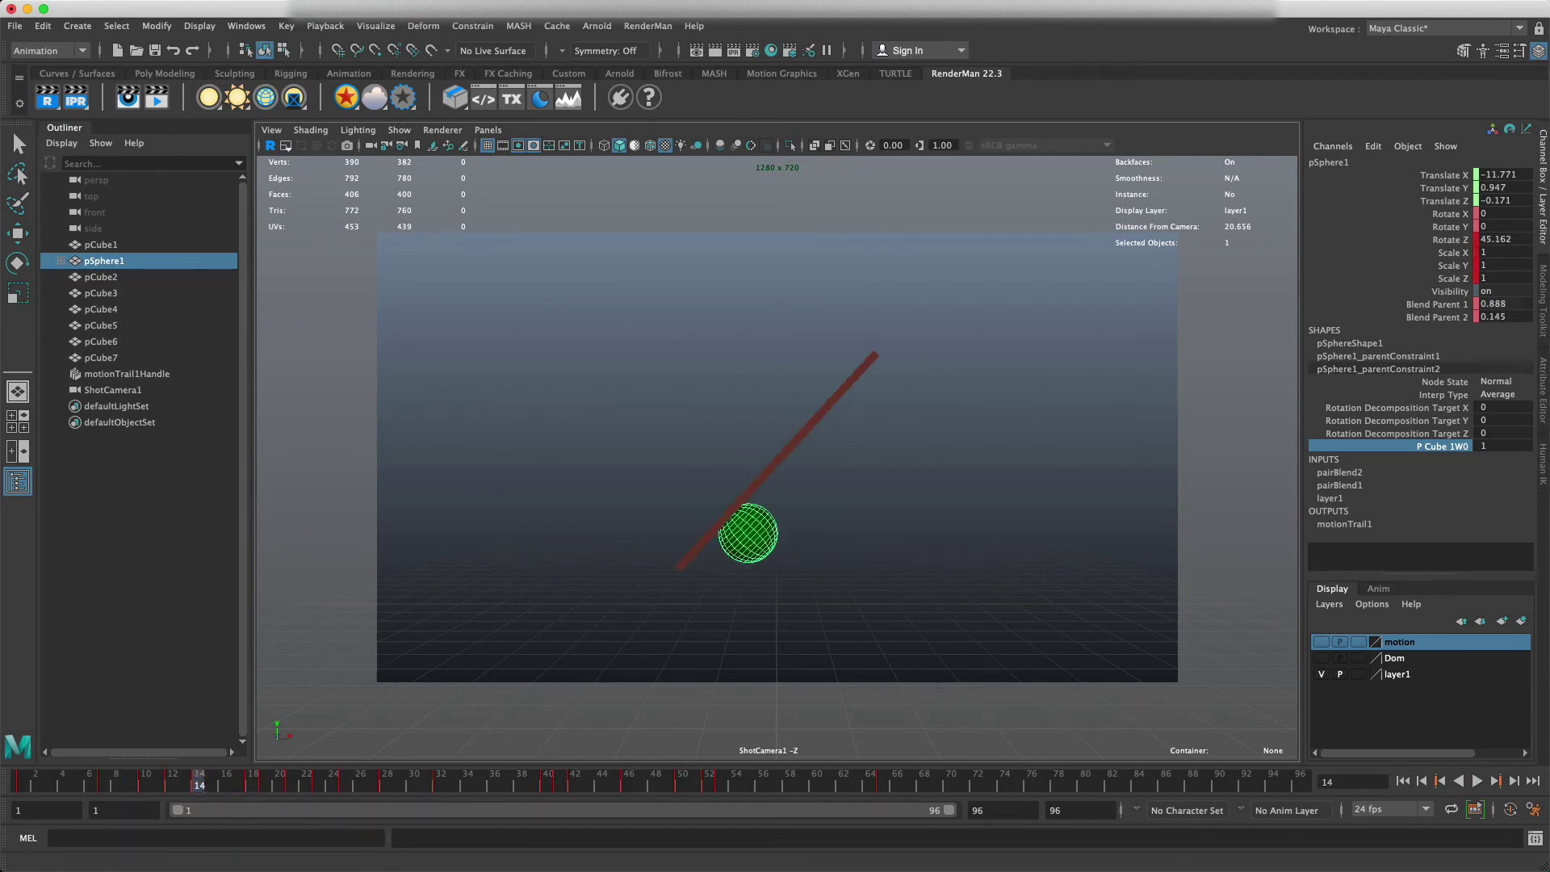
# - Show the ball's Blend Parent 1 animation curve in the Graph Editor
pyautogui.click(246, 25)
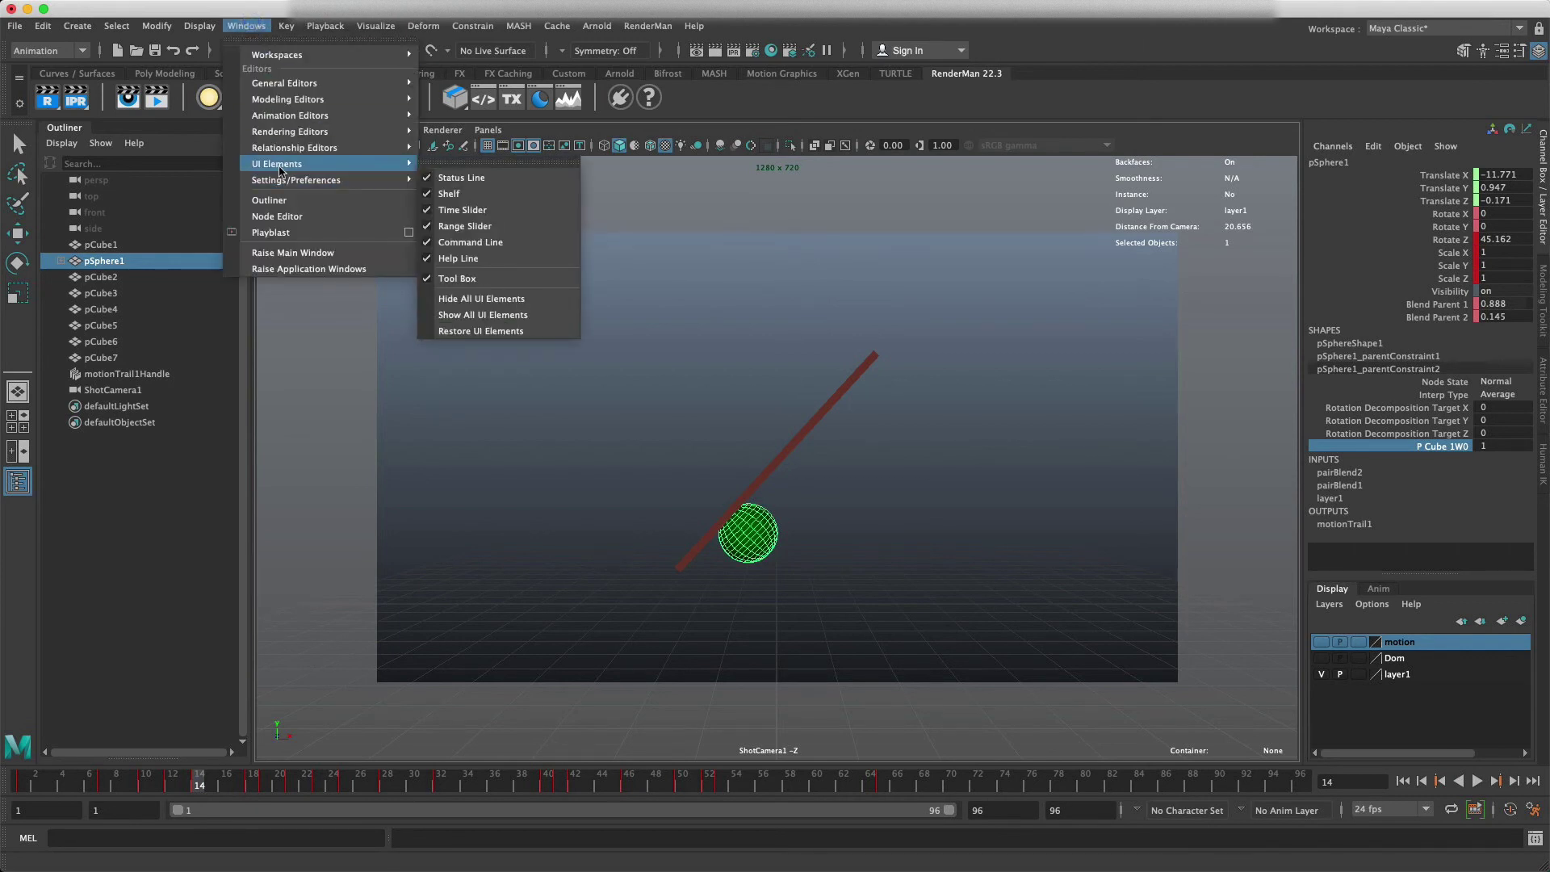
pyautogui.moveTo(277, 119)
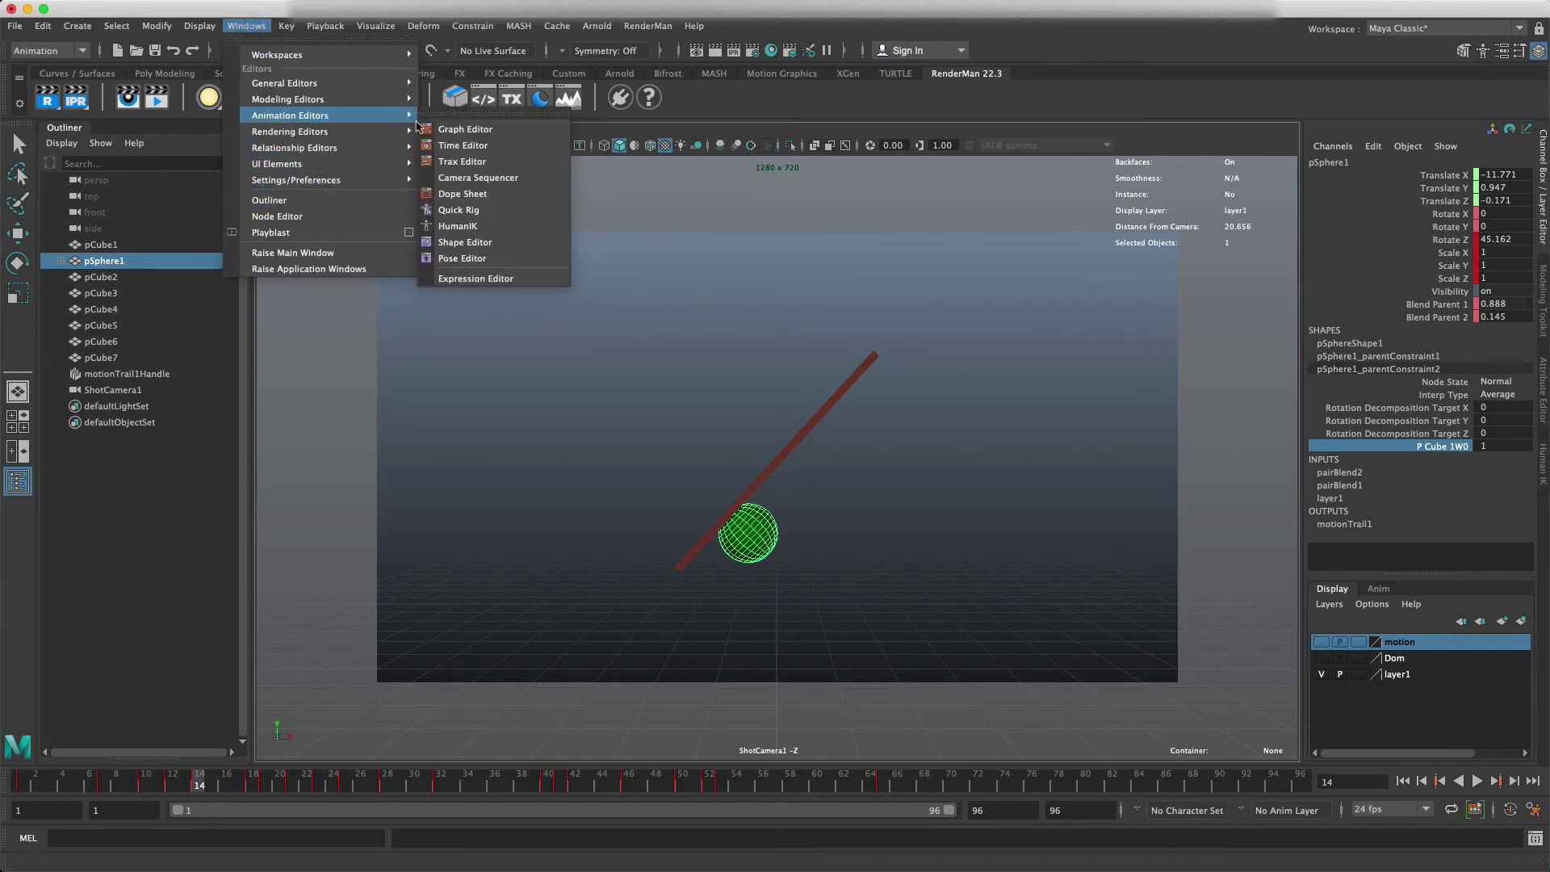
pyautogui.click(466, 128)
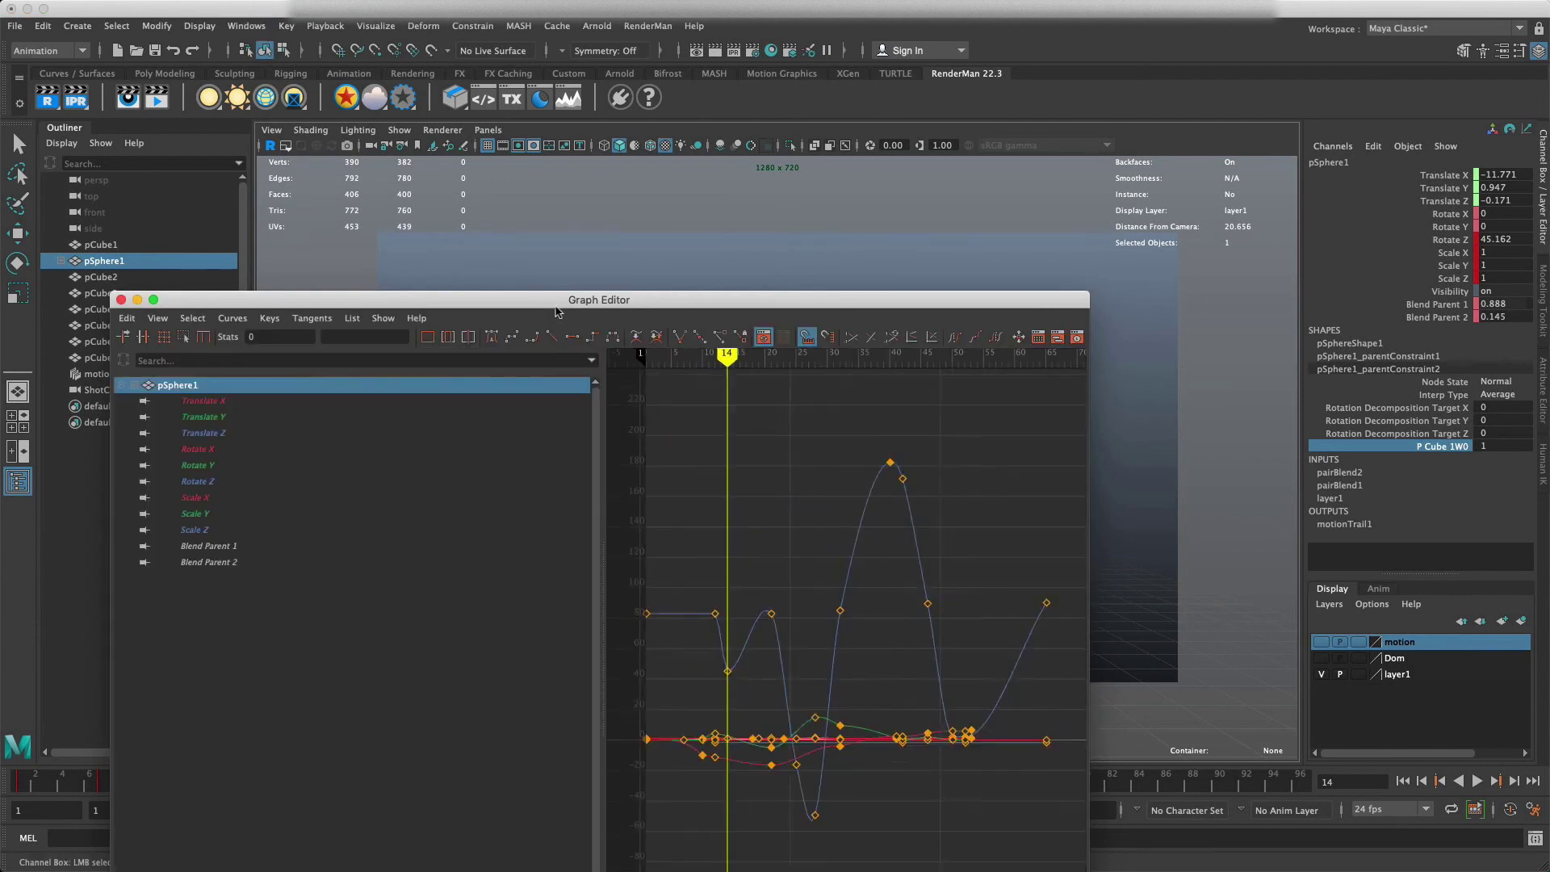
pyautogui.moveTo(554, 301); pyautogui.dragTo(536, 142)
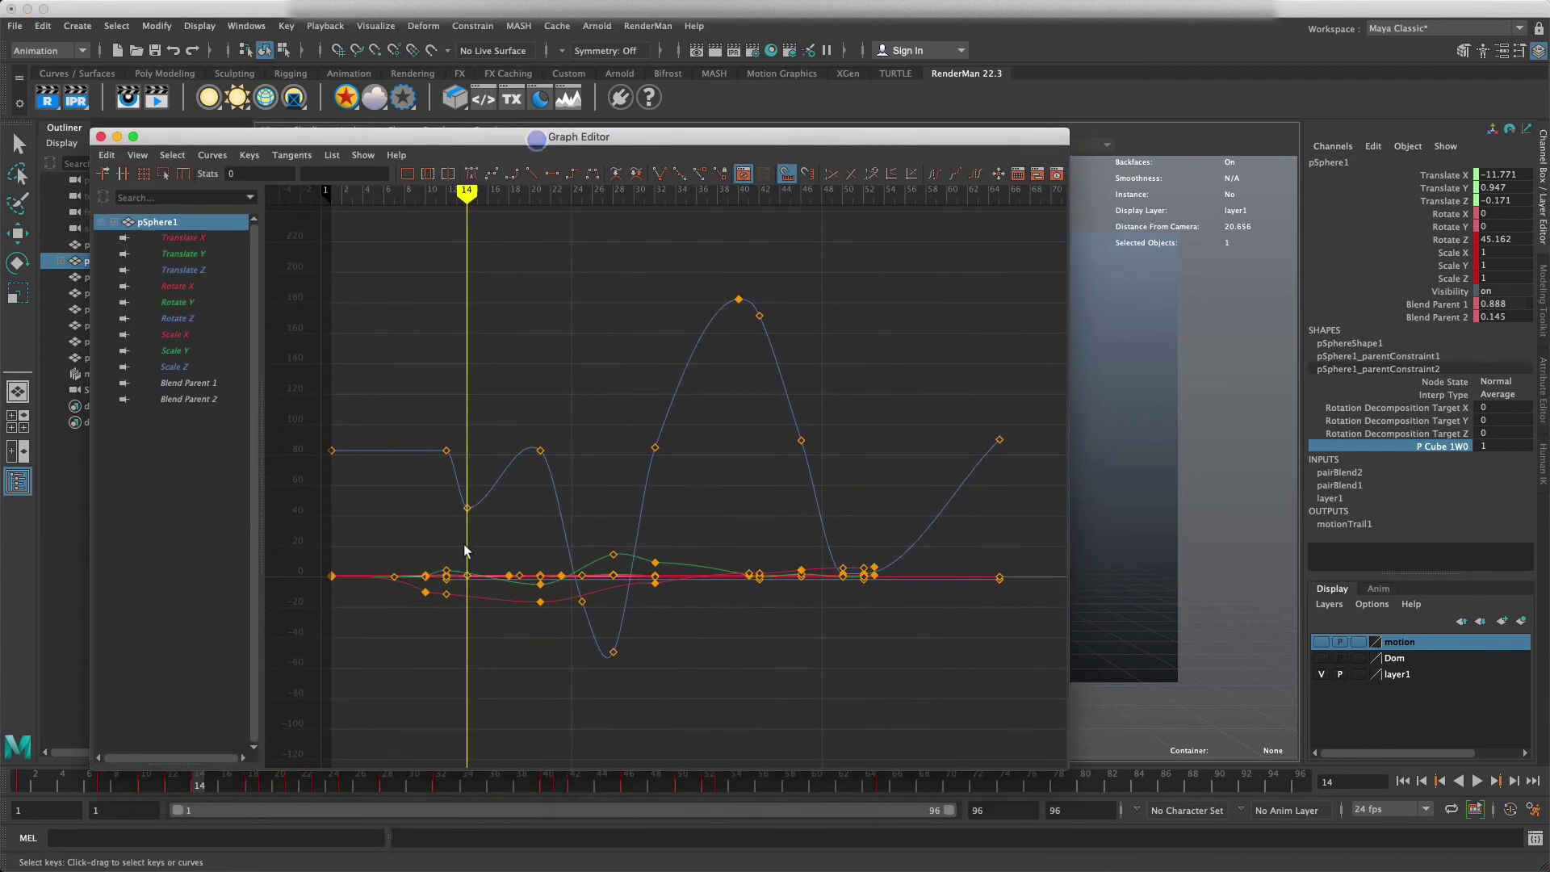
pyautogui.click(208, 382)
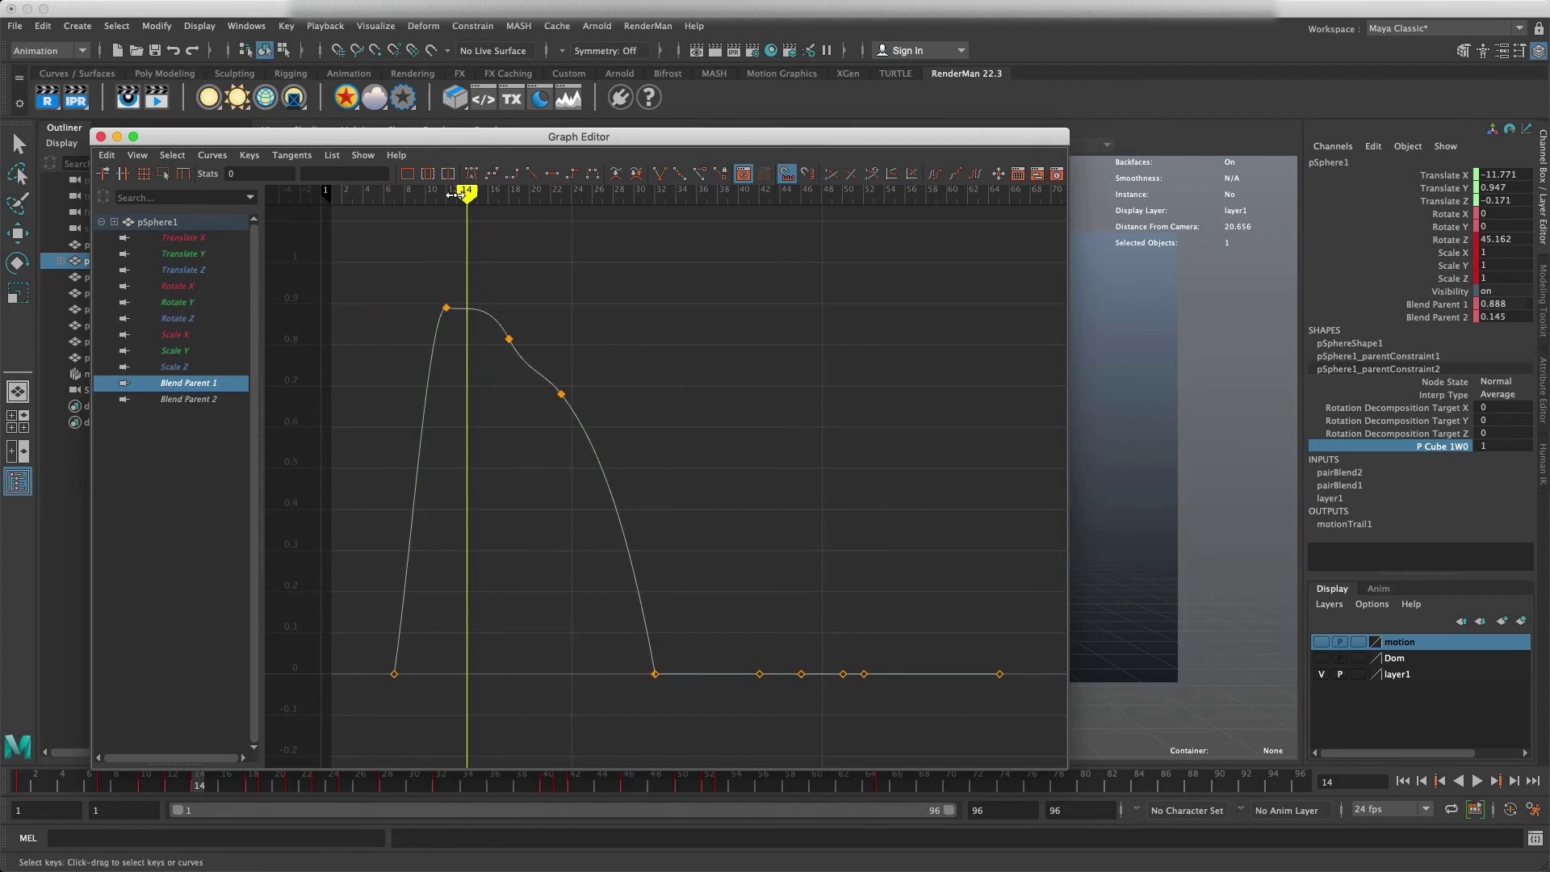
# - Scrub the Blend Parent 1 curve to frame 23, display the Blend Parent 2 curve and close the Graph Editor
pyautogui.moveTo(457, 203)
pyautogui.mouseDown()
pyautogui.moveTo(393, 196)
pyautogui.moveTo(668, 234)
pyautogui.moveTo(620, 238)
pyautogui.moveTo(641, 247)
pyautogui.moveTo(899, 263)
pyautogui.moveTo(560, 277)
pyautogui.mouseUp()
pyautogui.click(200, 400)
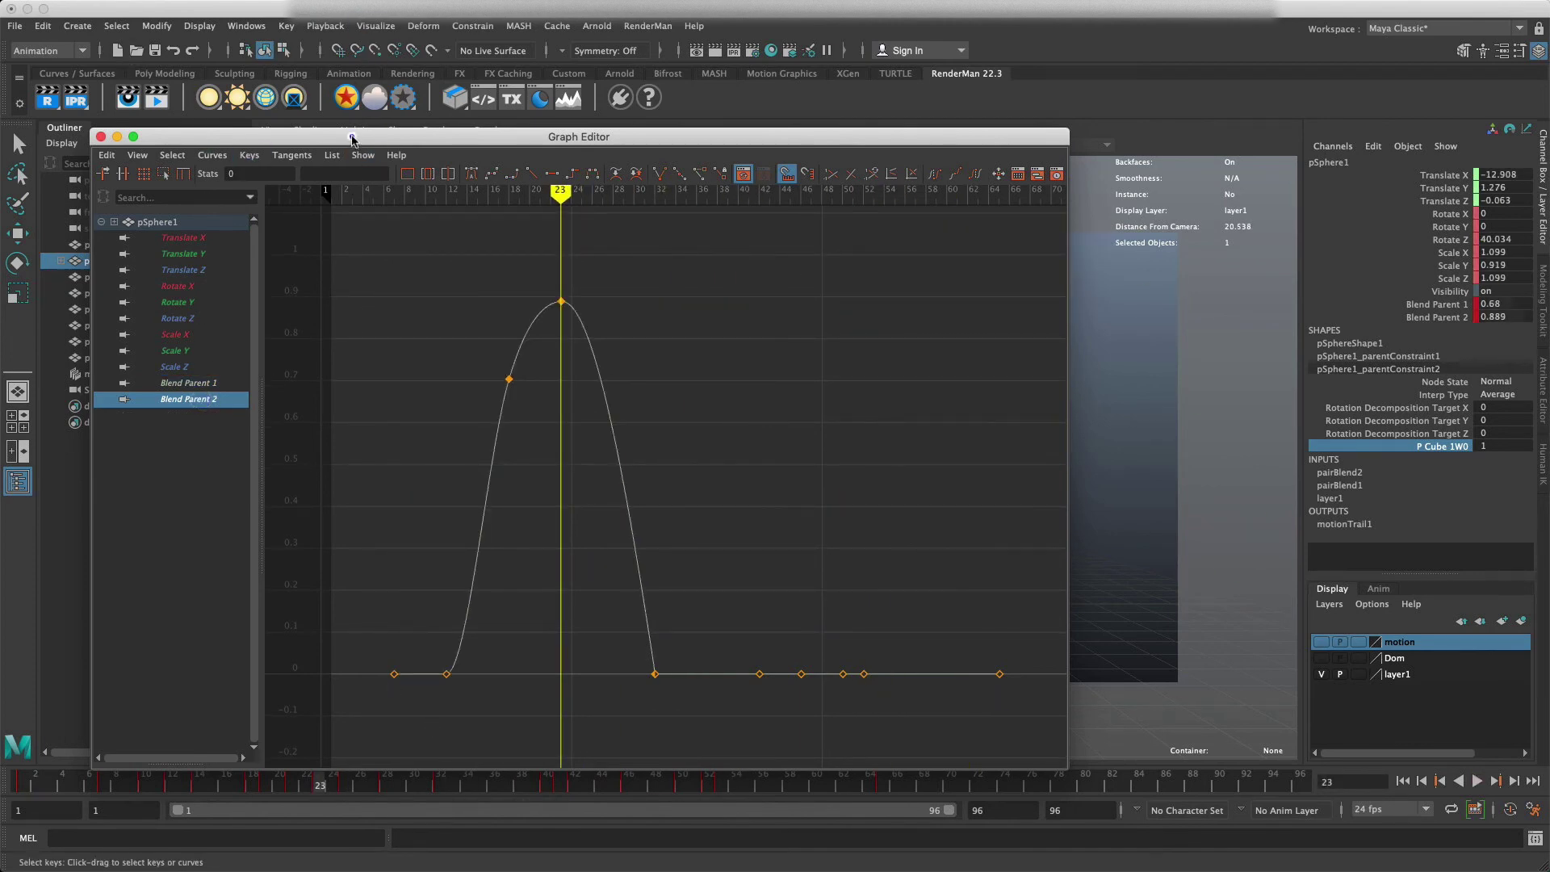
pyautogui.moveTo(352, 139); pyautogui.dragTo(607, 90)
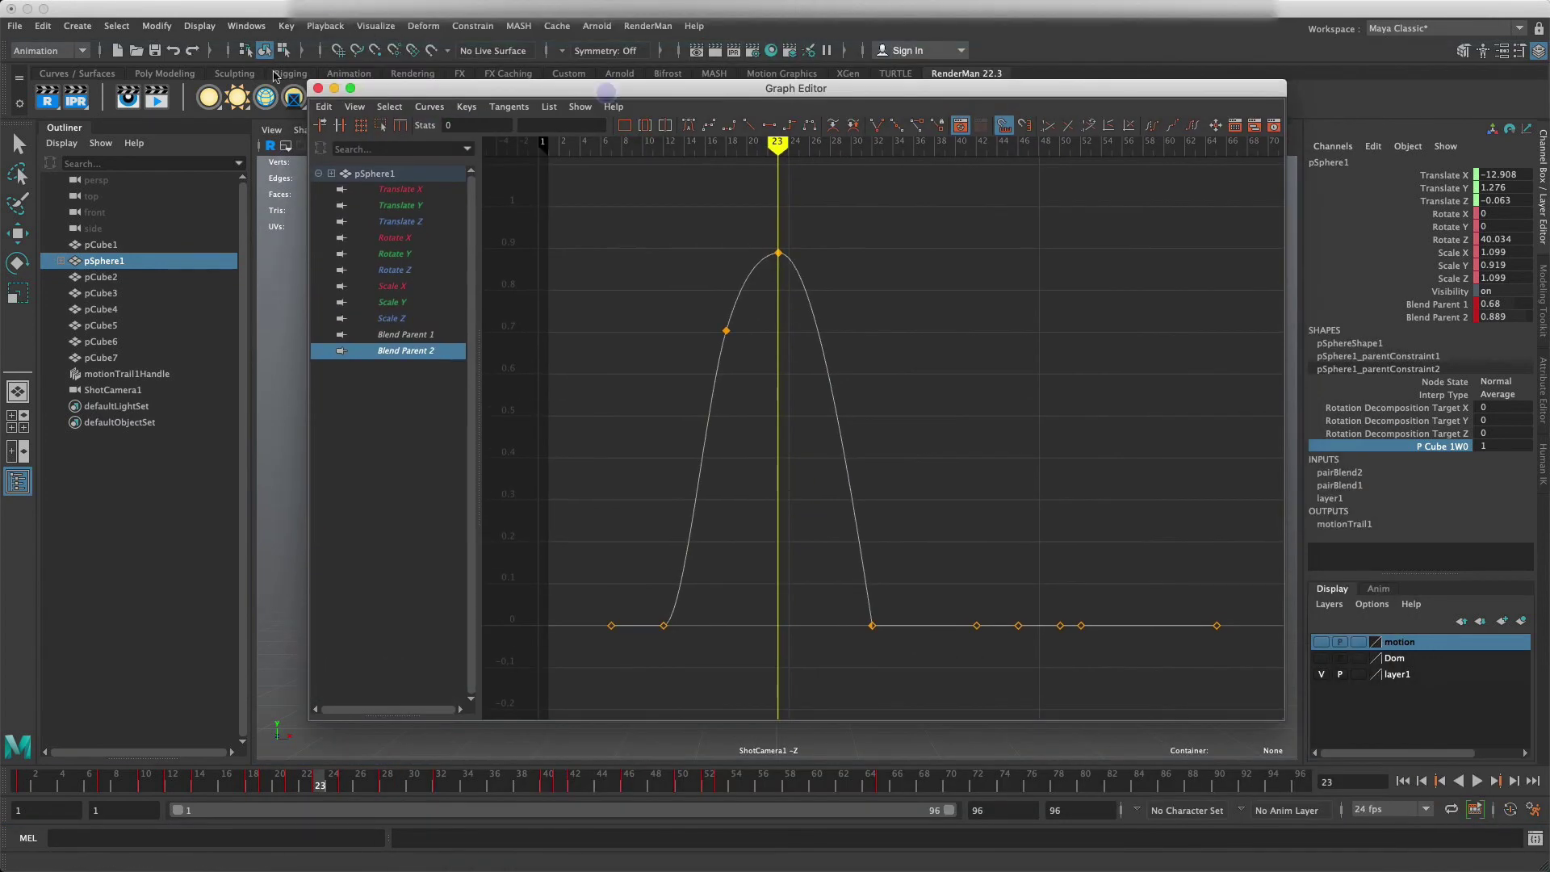
pyautogui.click(318, 88)
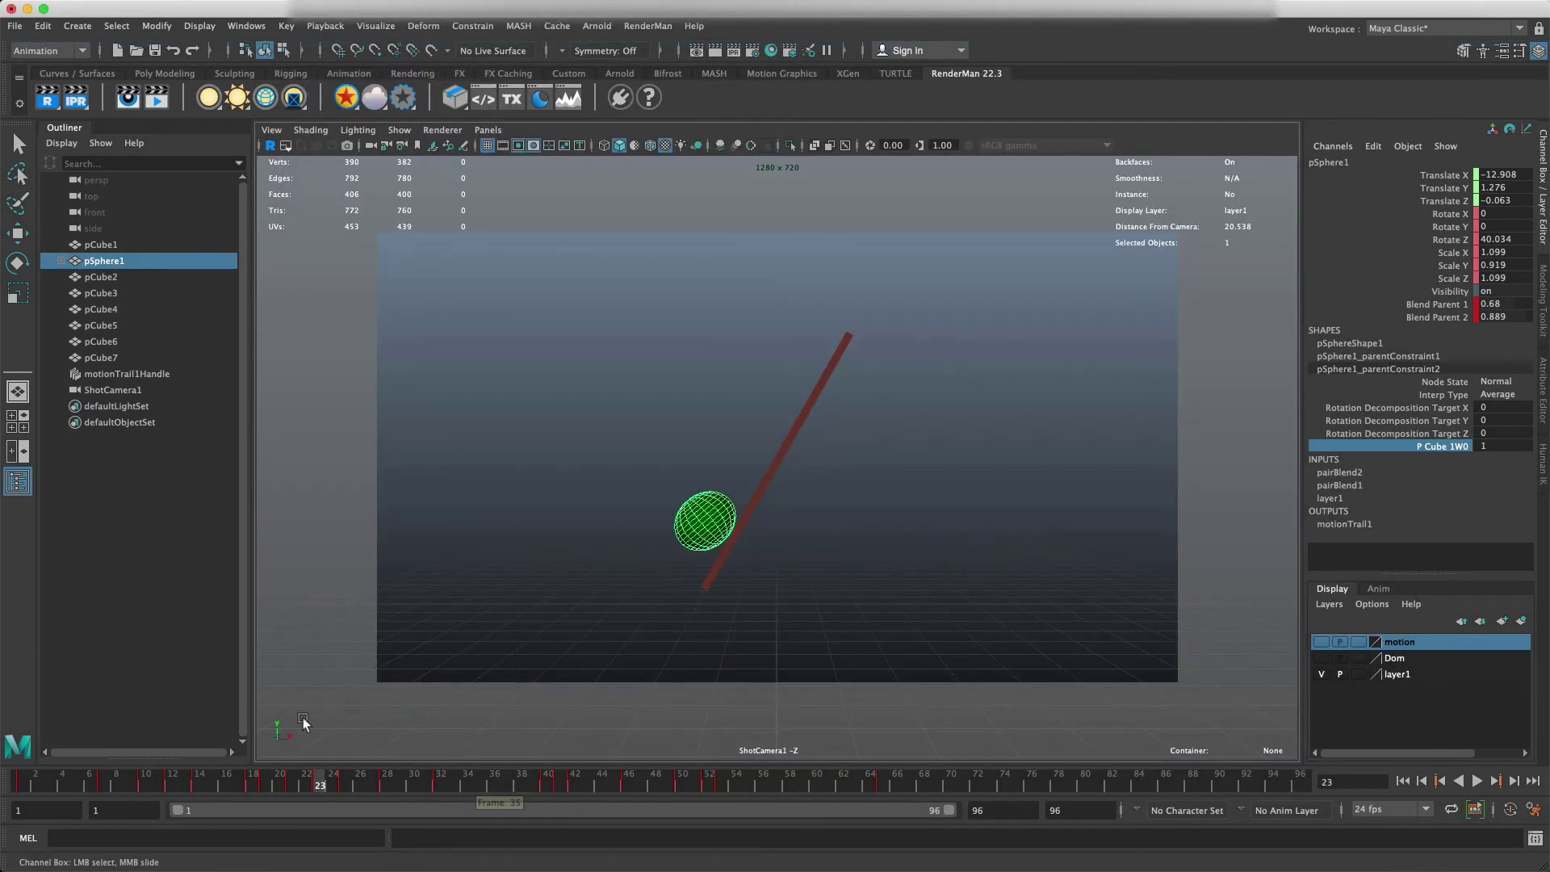
# - Play the ball and plank animation, replay it from frame 10 and scrub on to frame 54
pyautogui.hotkey('alt', 'v')
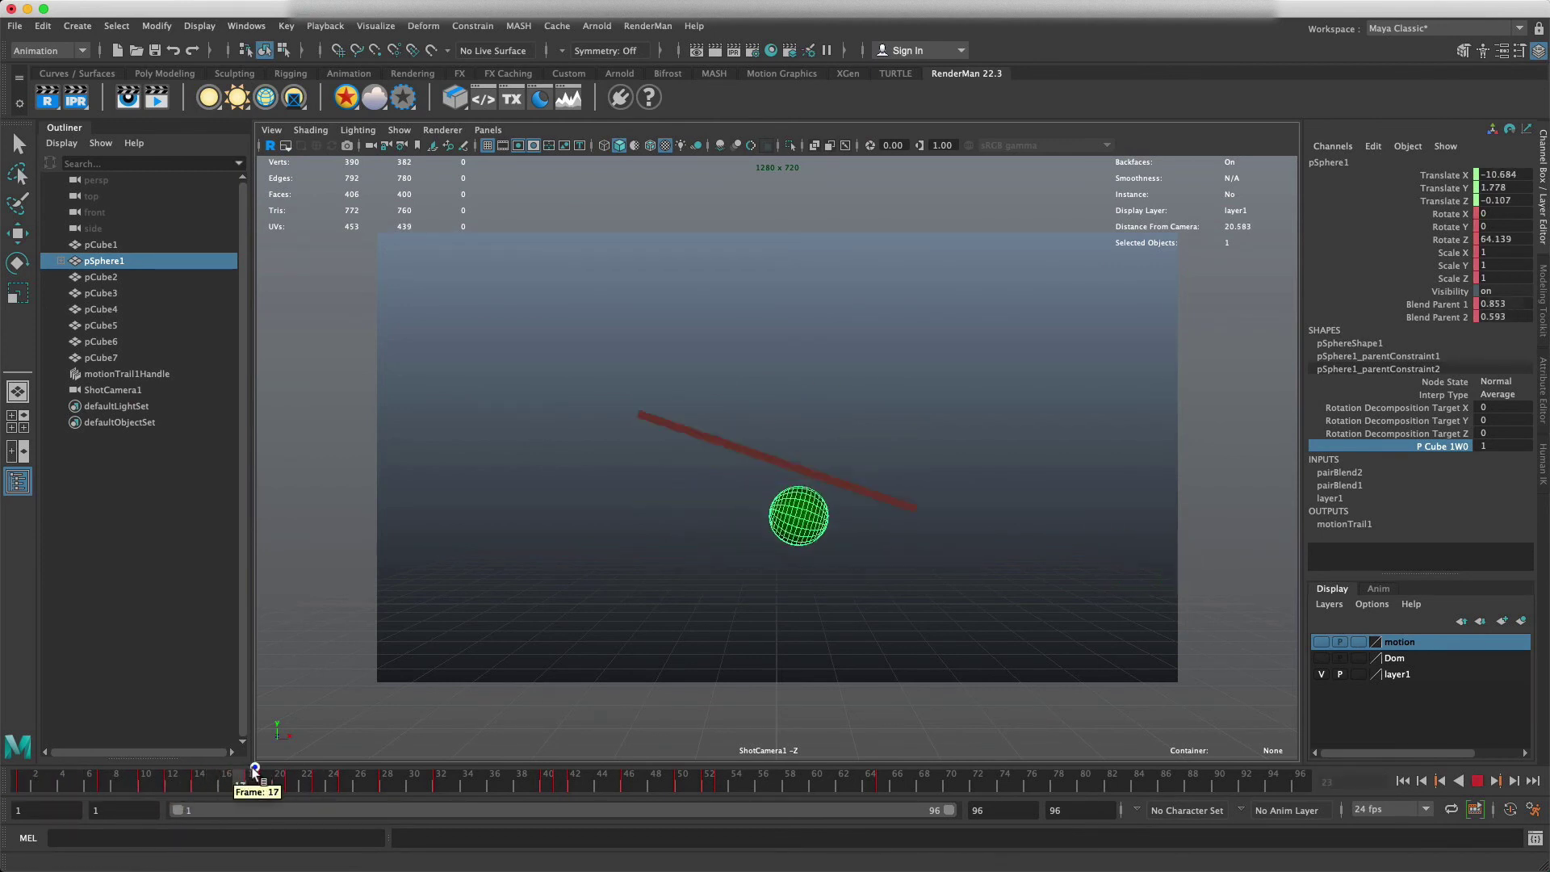
pyautogui.click(150, 785)
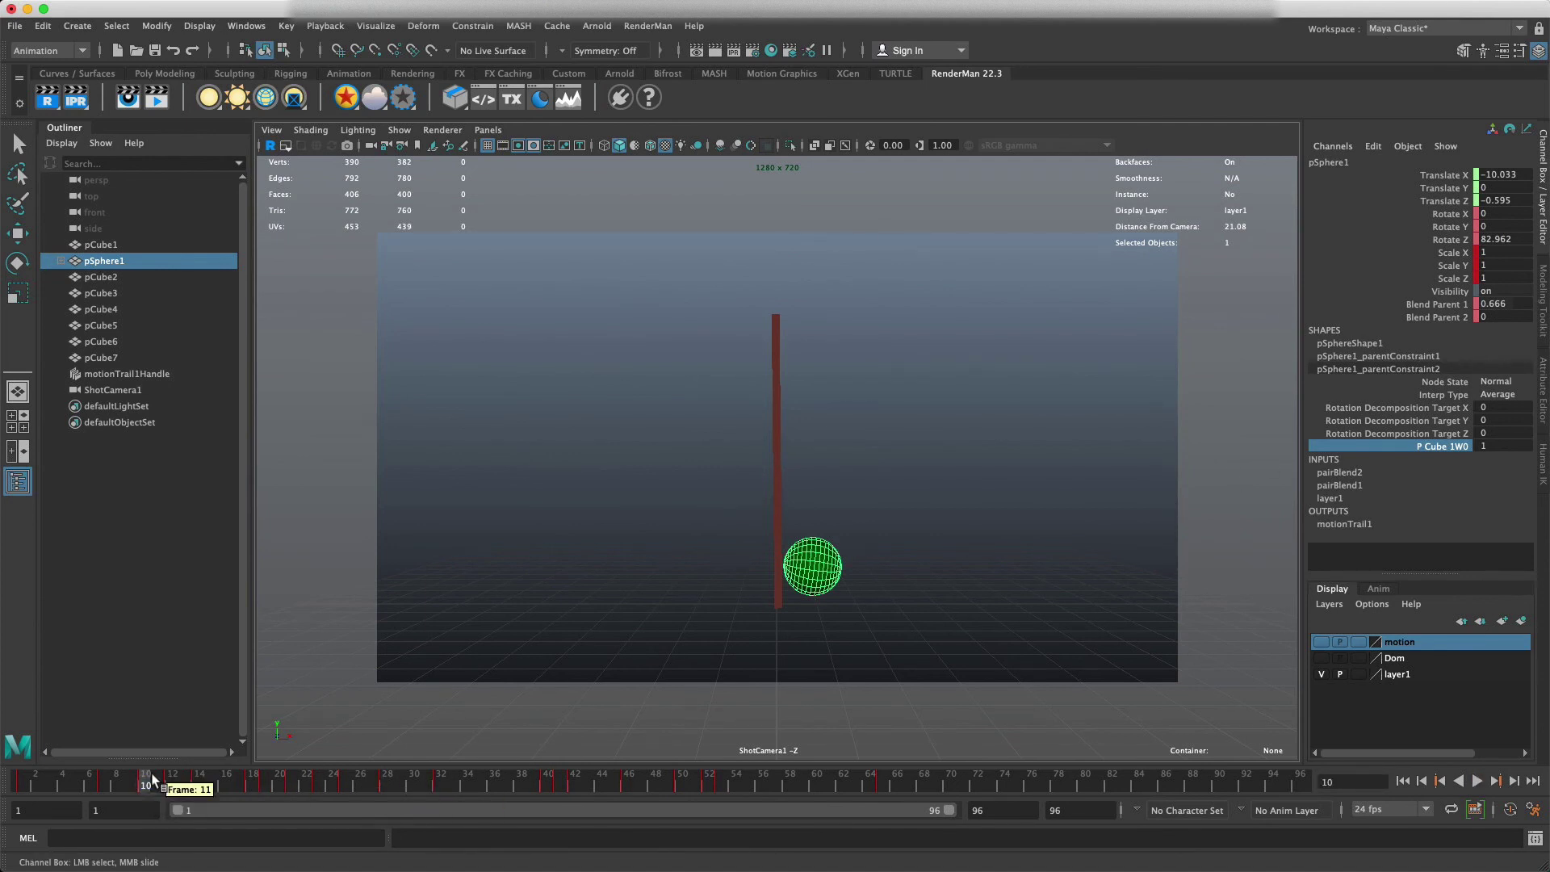
pyautogui.hotkey('alt', 'v')
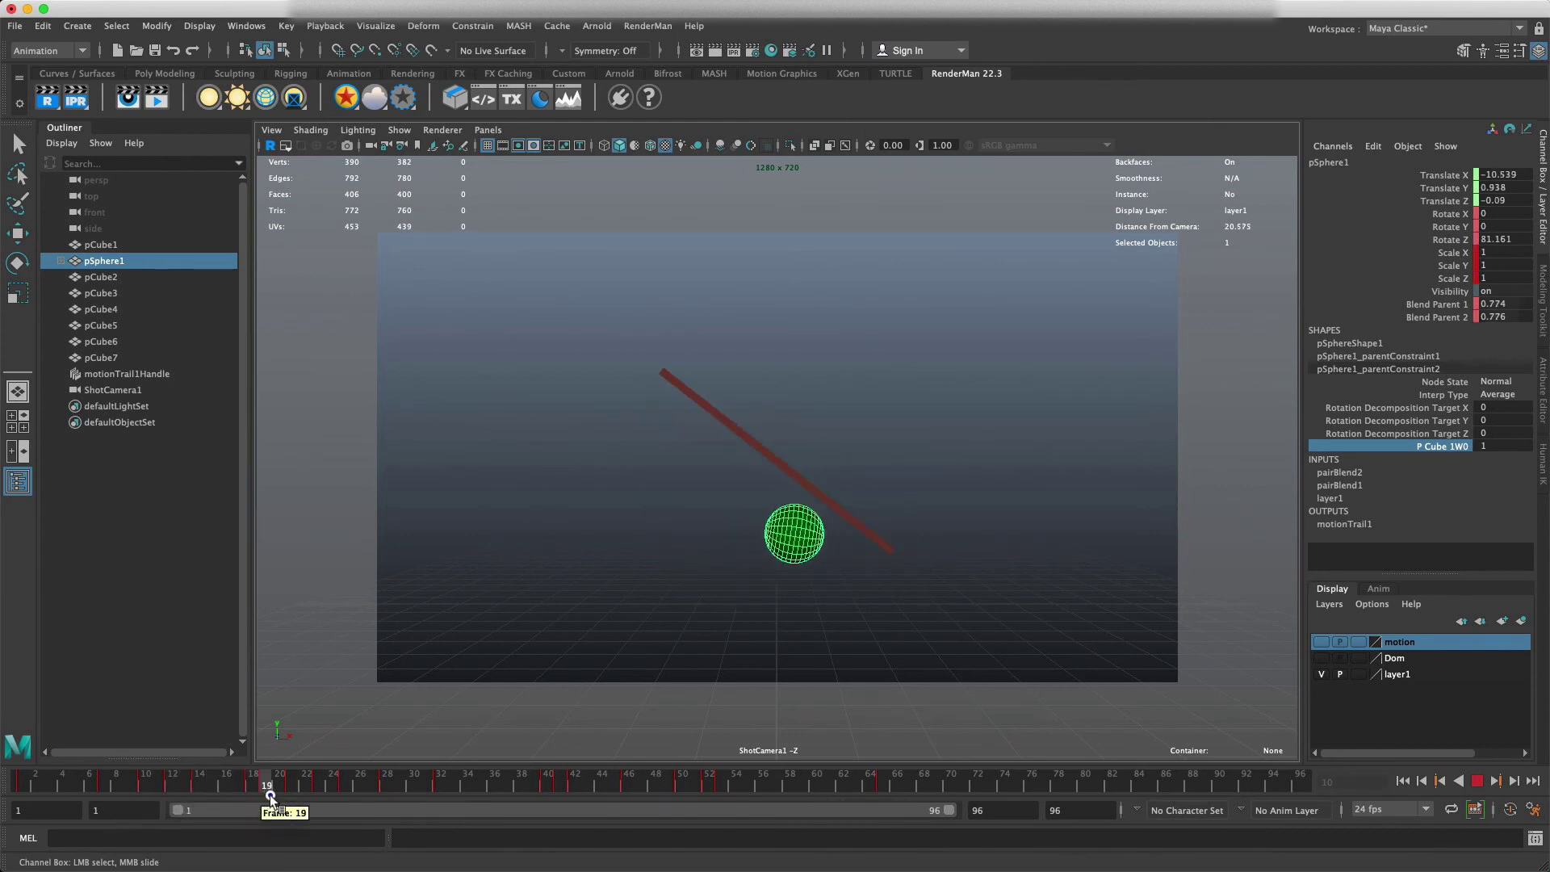
pyautogui.moveTo(303, 799)
pyautogui.mouseDown()
pyautogui.moveTo(317, 794)
pyautogui.moveTo(277, 799)
pyautogui.moveTo(636, 839)
pyautogui.moveTo(736, 831)
pyautogui.mouseUp()
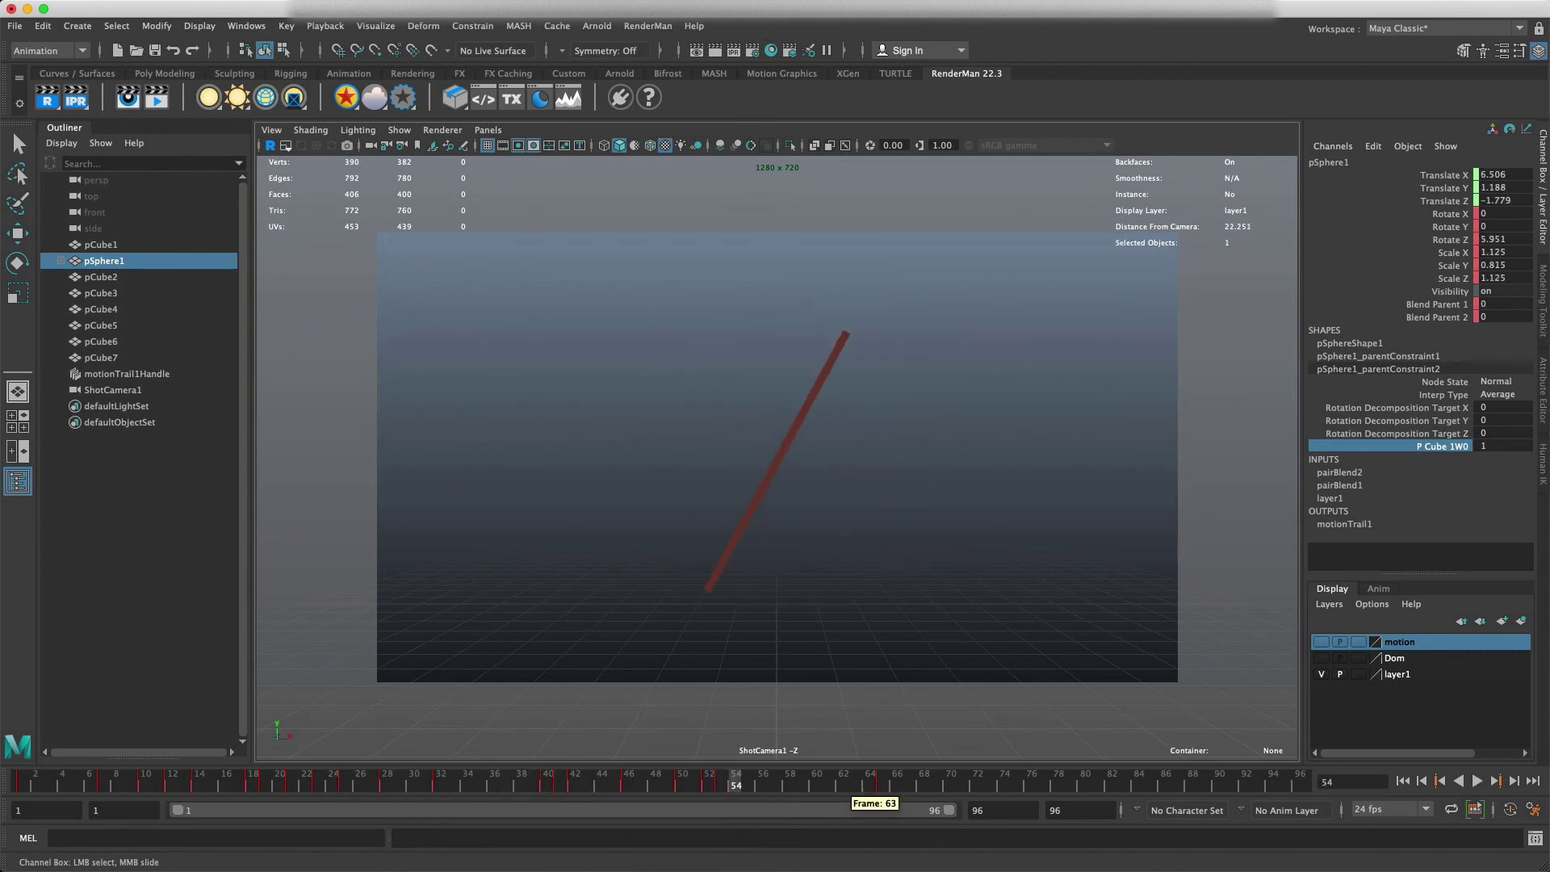
# - Check the ball's Blend Parent channels at frames 54, 25 and 13, then return to frame 1
pyautogui.moveTo(1500, 305); pyautogui.dragTo(1500, 317)
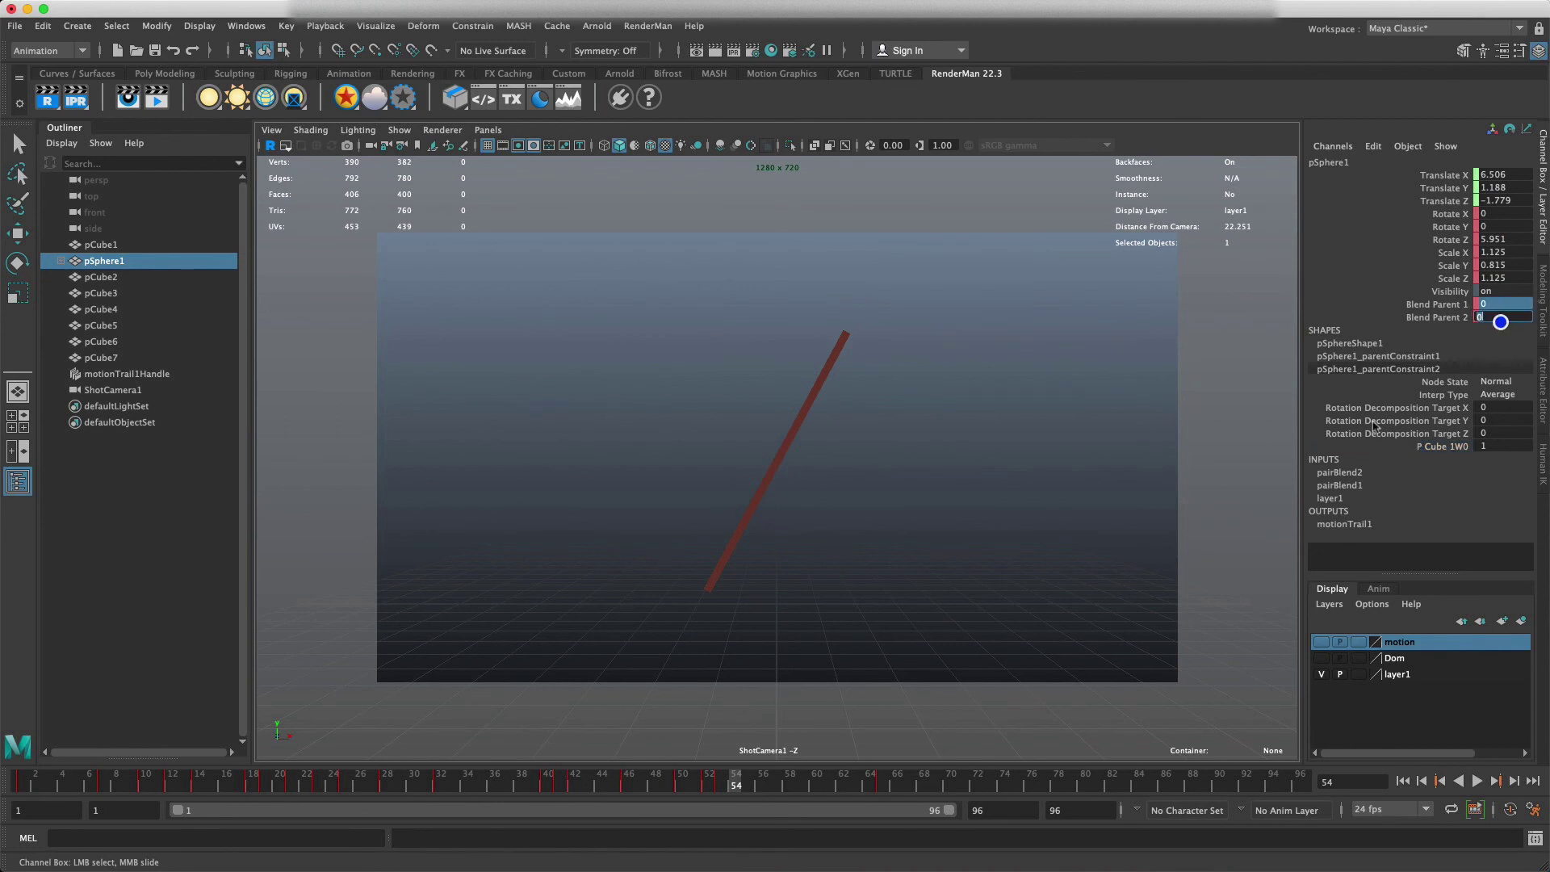
pyautogui.moveTo(473, 787); pyautogui.dragTo(343, 781)
pyautogui.click(1451, 292)
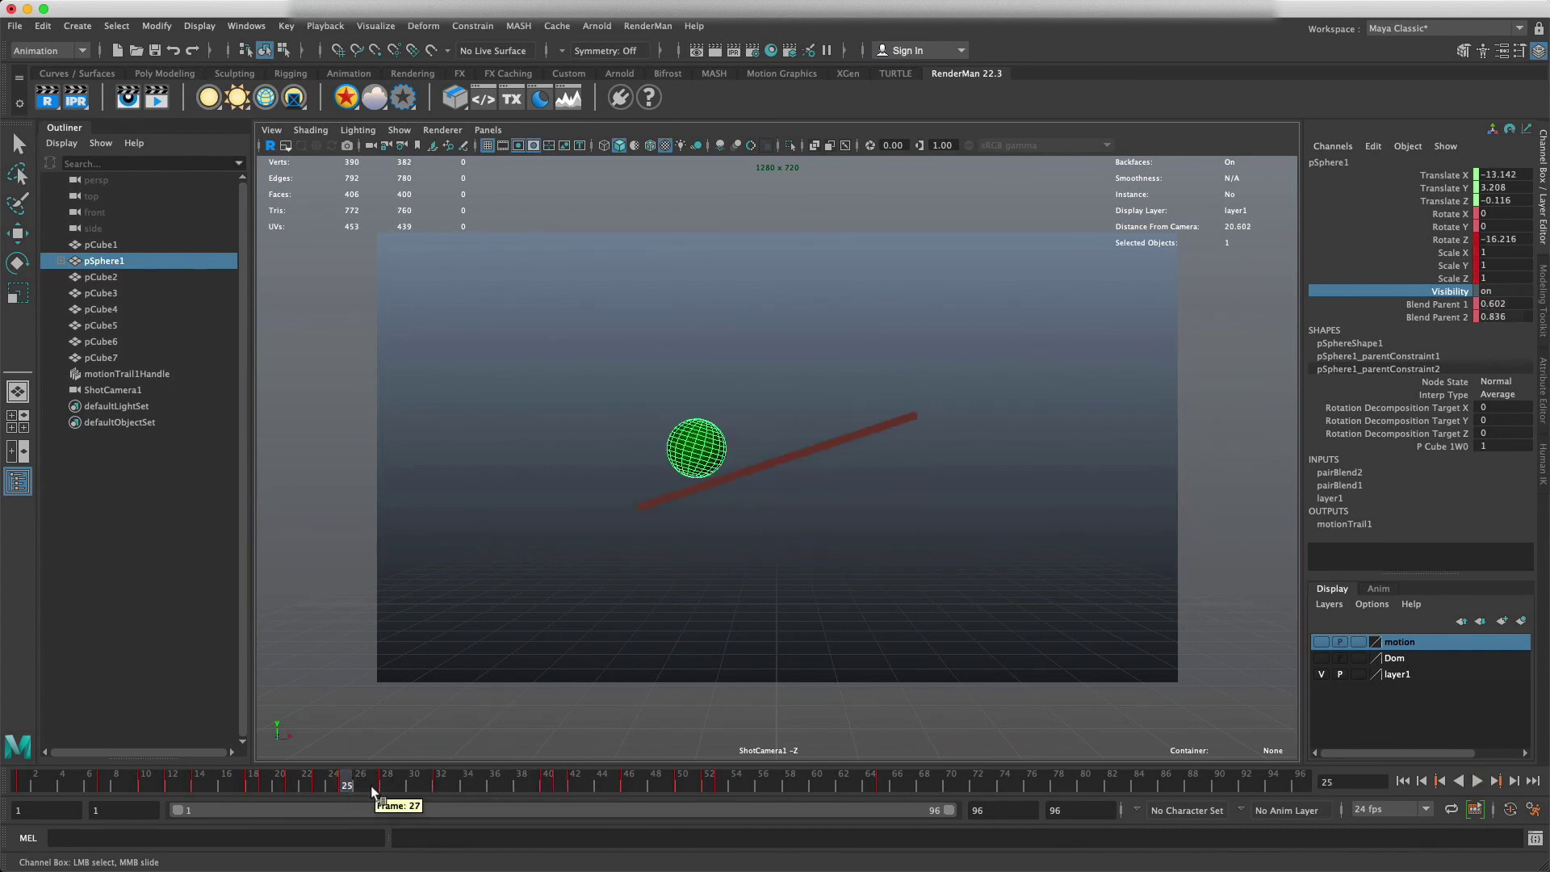
pyautogui.moveTo(352, 787); pyautogui.dragTo(187, 780)
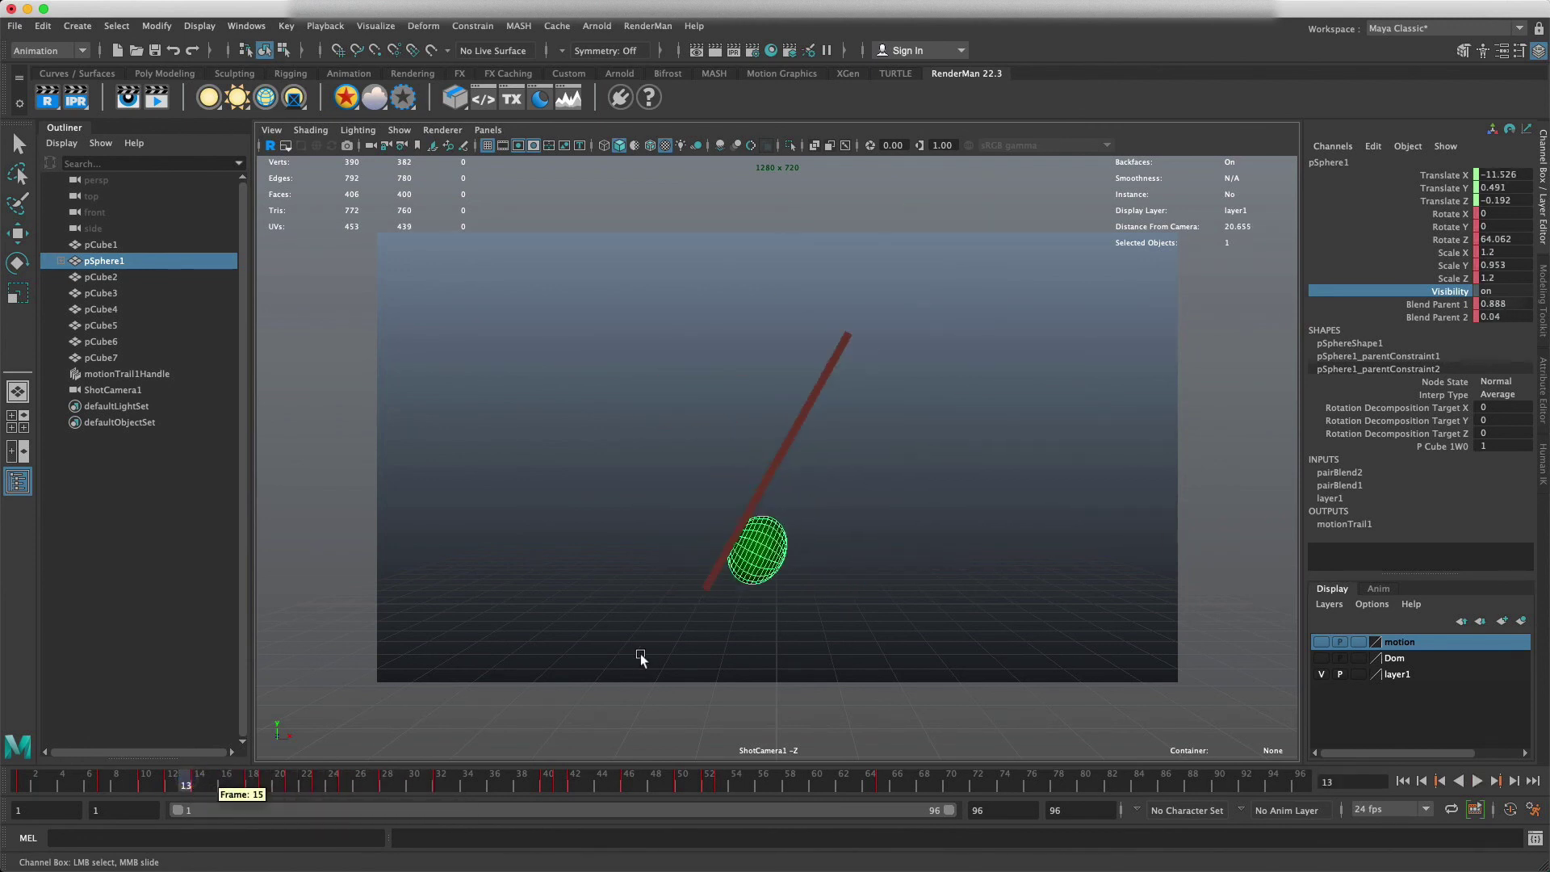
pyautogui.click(1455, 317)
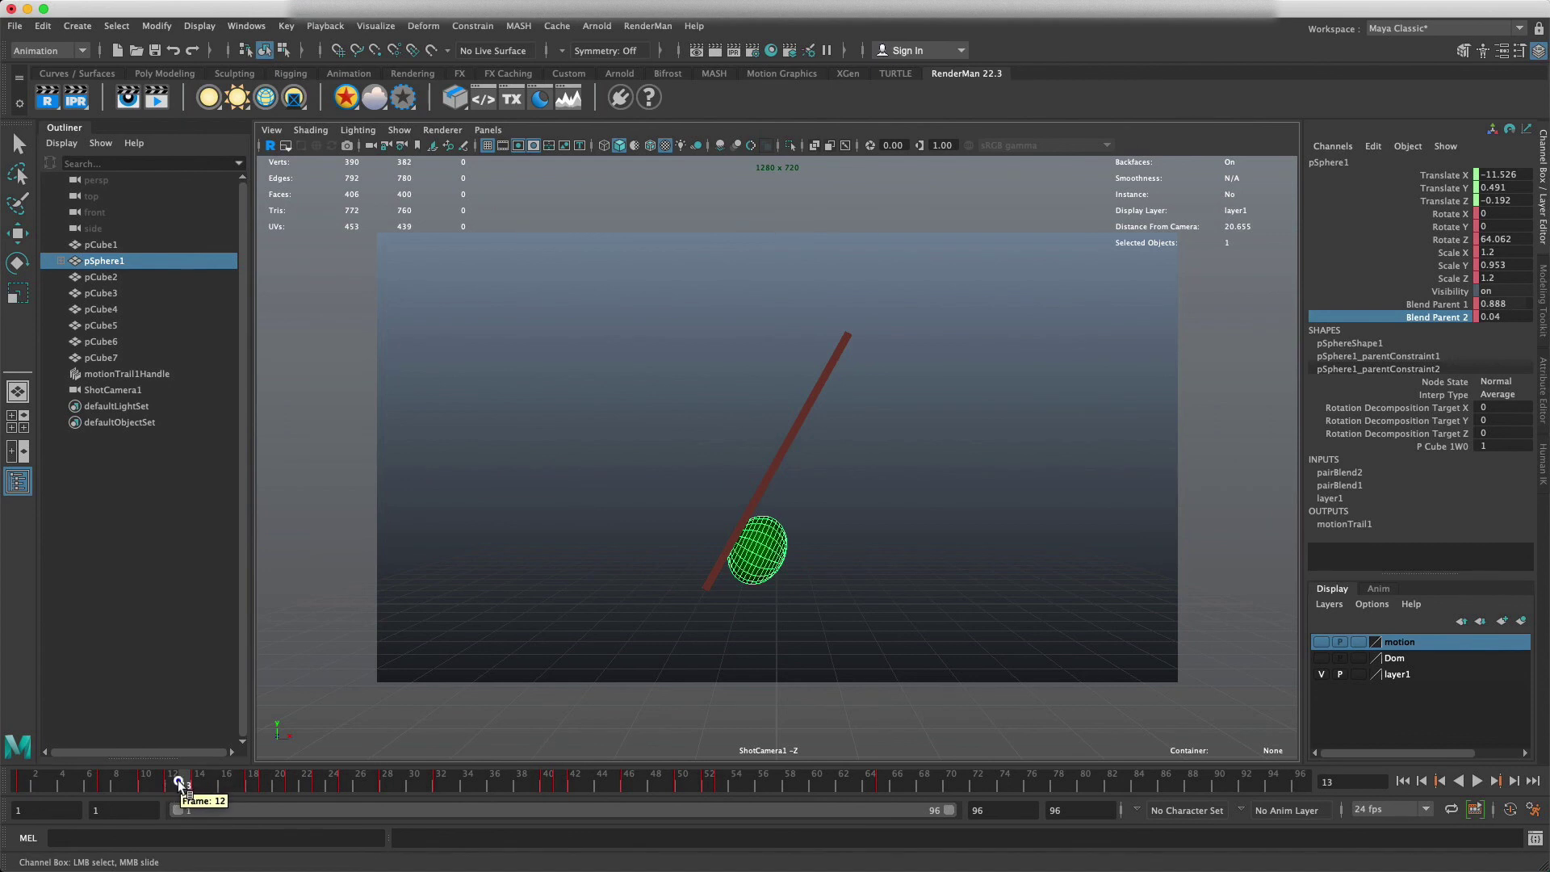
pyautogui.moveTo(178, 782); pyautogui.dragTo(22, 807)
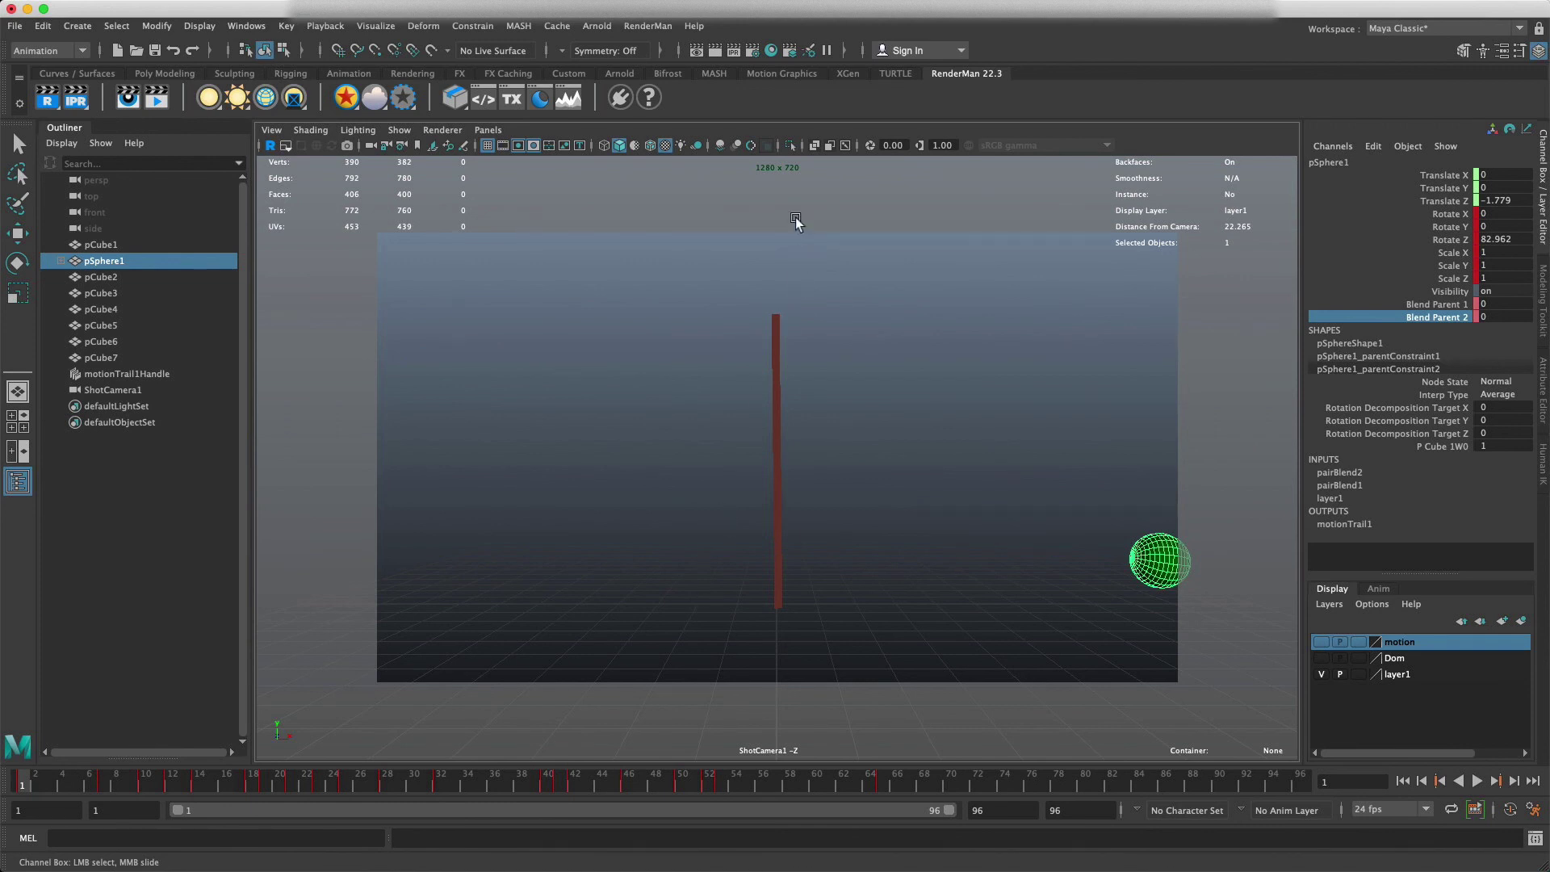
pyautogui.click(473, 27)
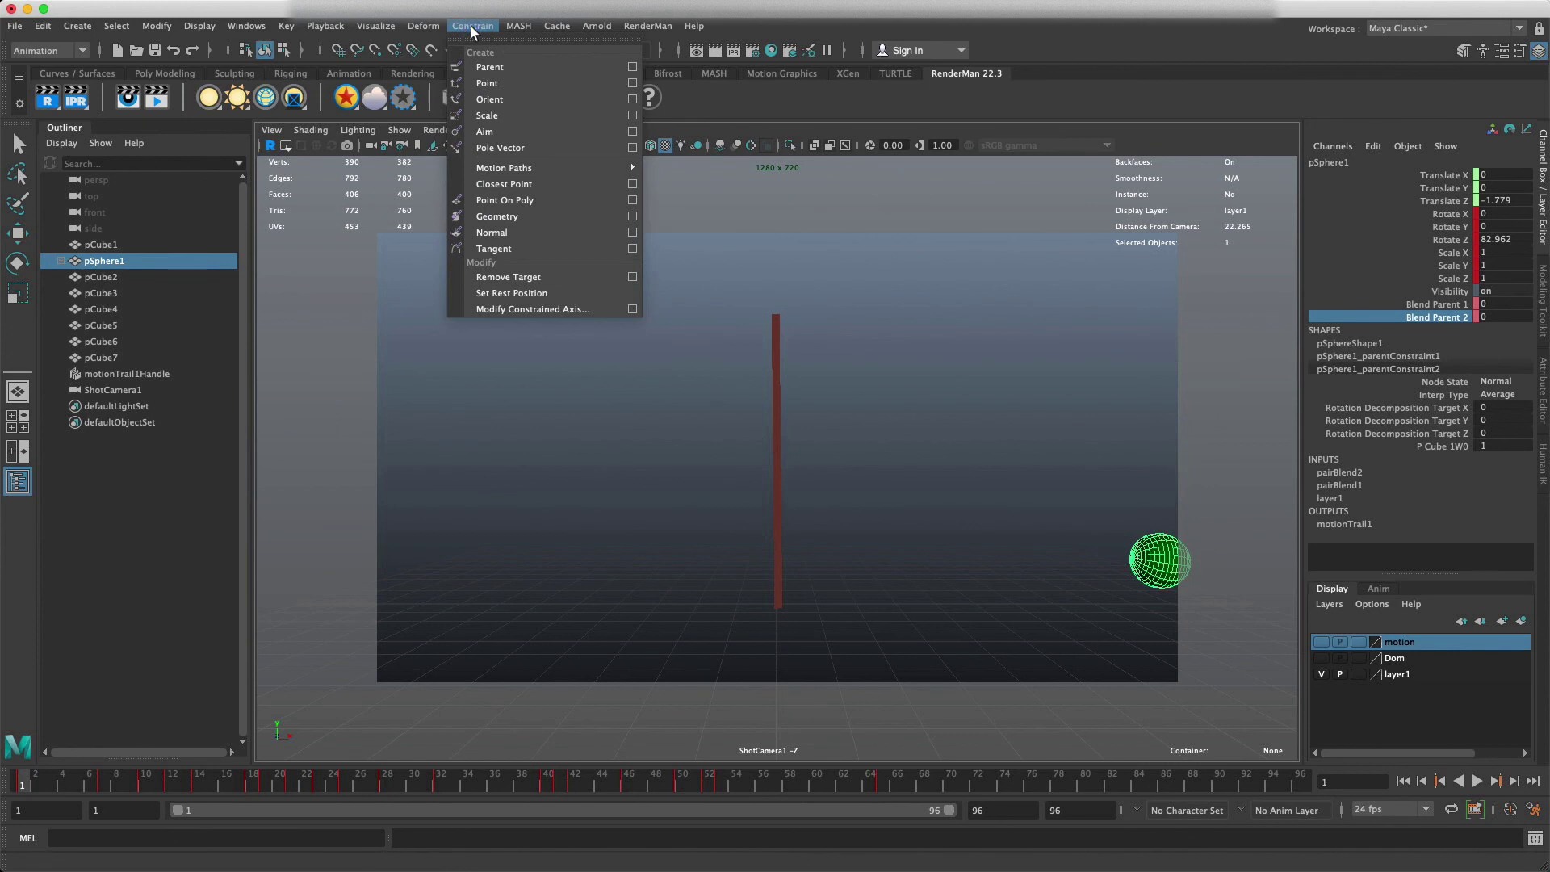
pyautogui.click(472, 28)
pyautogui.click(472, 28)
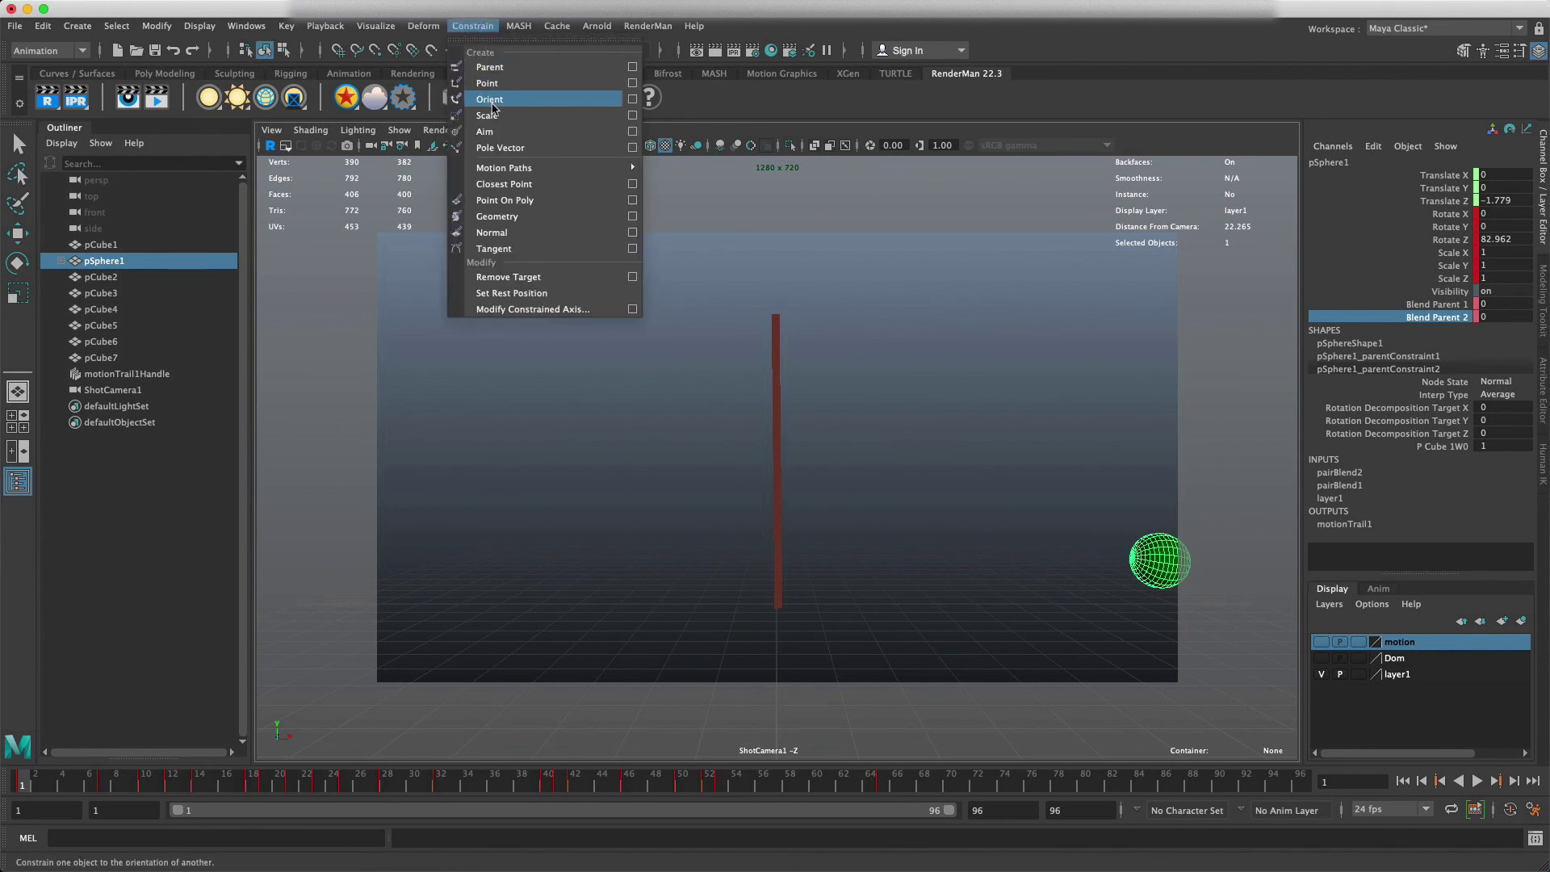
pyautogui.click(473, 27)
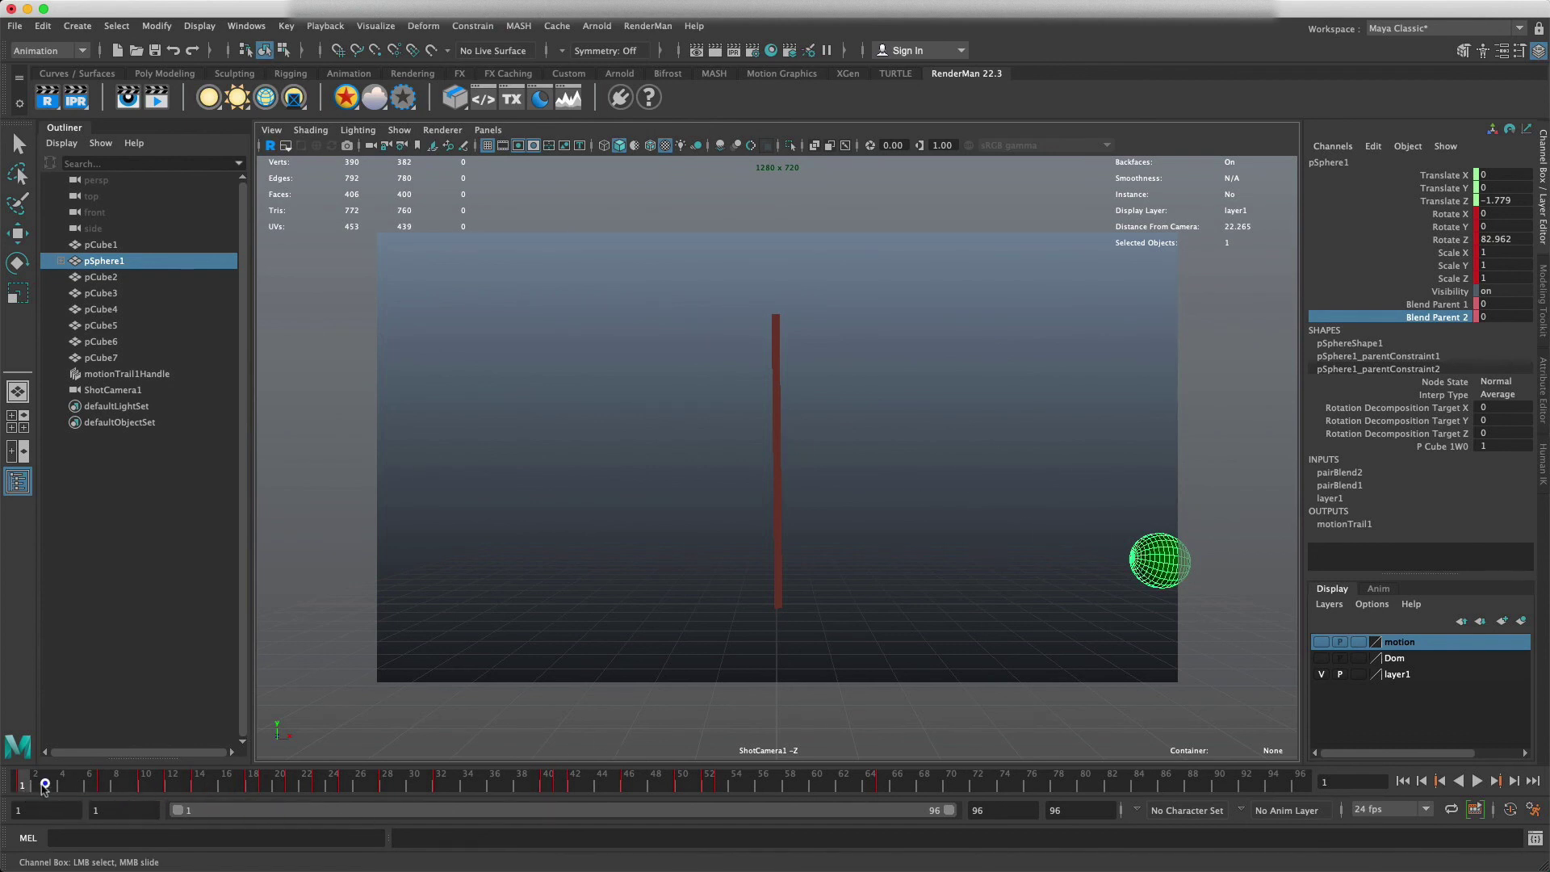
pyautogui.moveTo(33, 785)
pyautogui.mouseDown()
pyautogui.moveTo(114, 783)
pyautogui.moveTo(16, 787)
pyautogui.mouseUp()
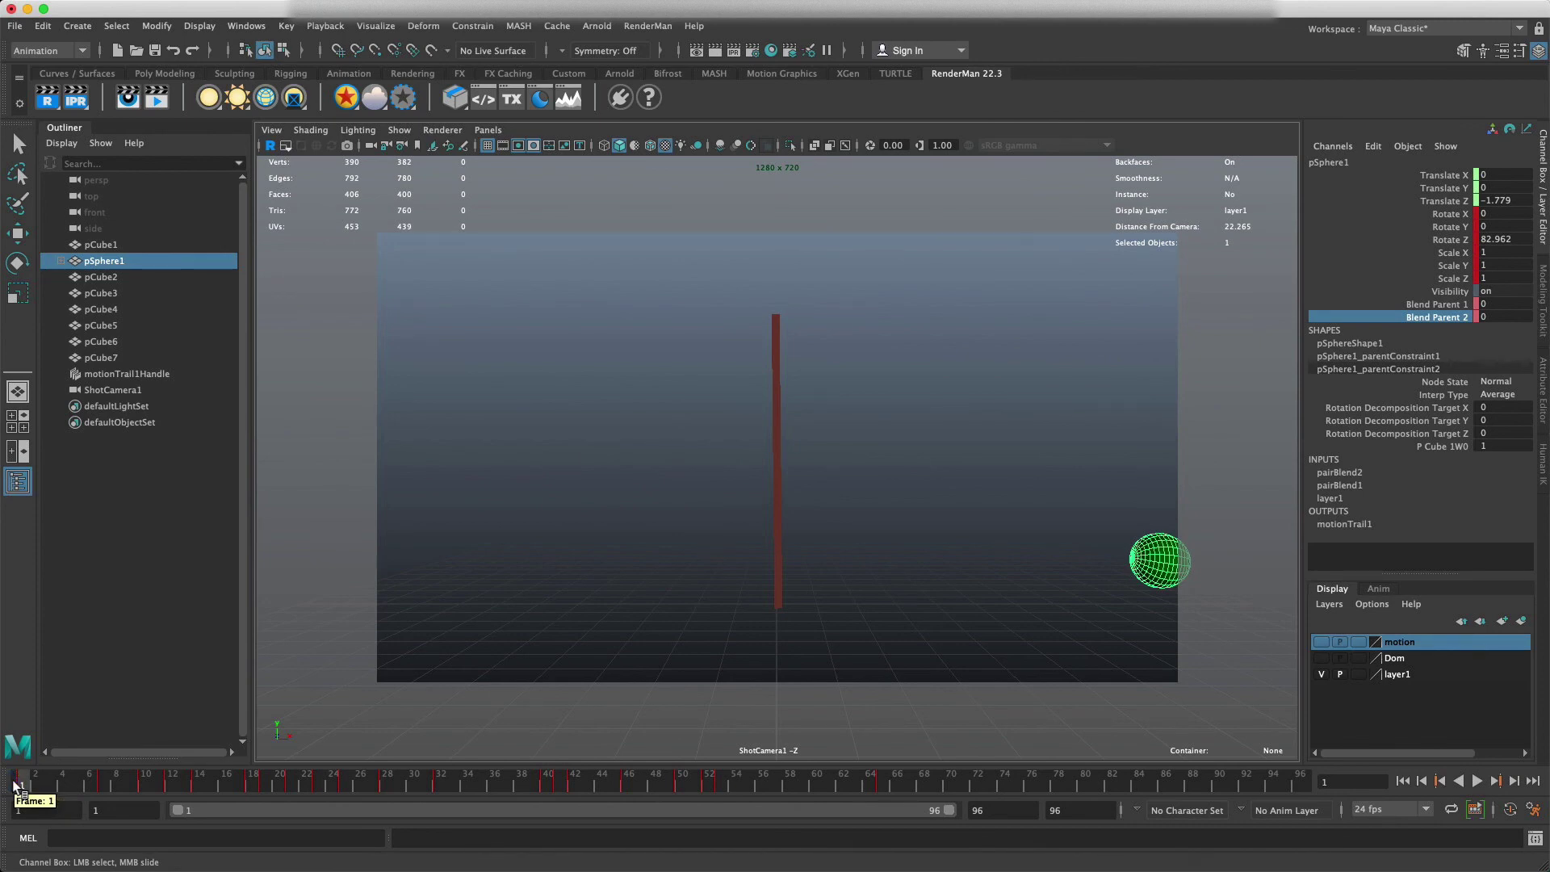